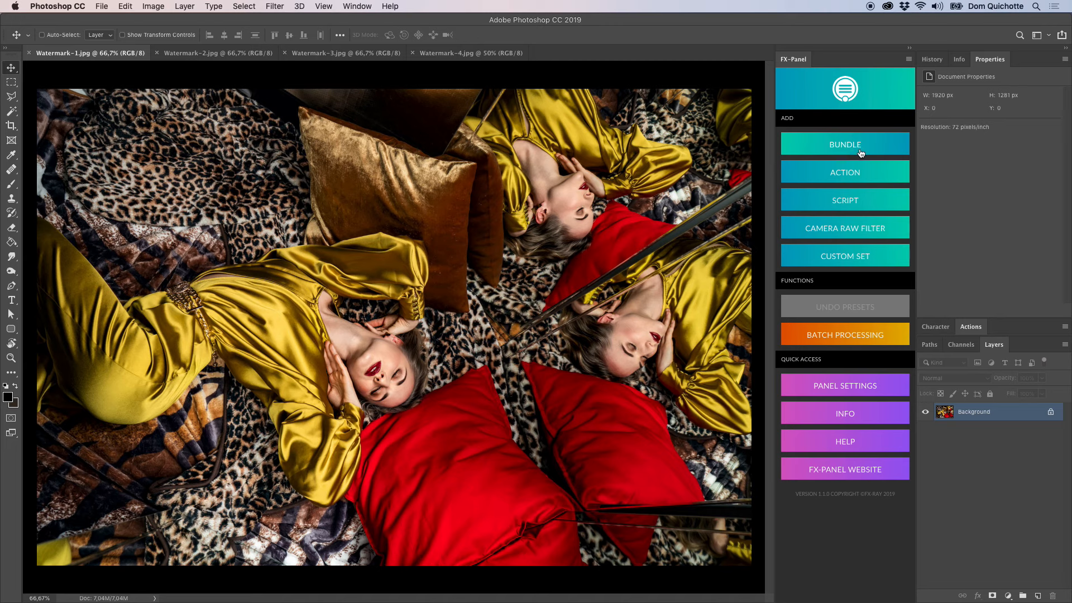
Add the "Copyright & Watermark.fxp" bundle to FX-Panel.
click(860, 153)
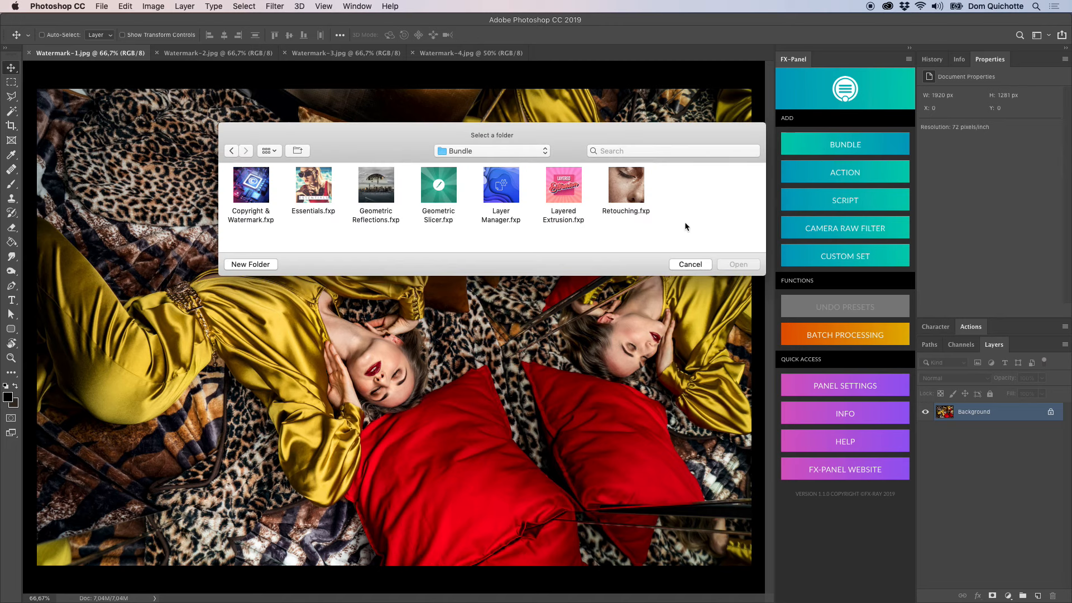
click(255, 199)
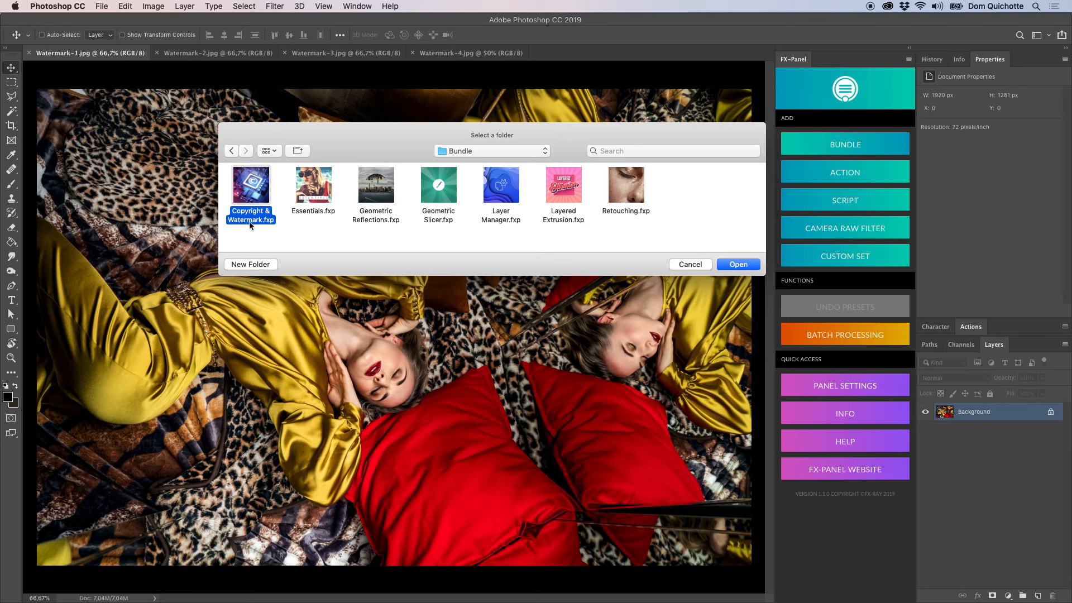
click(741, 270)
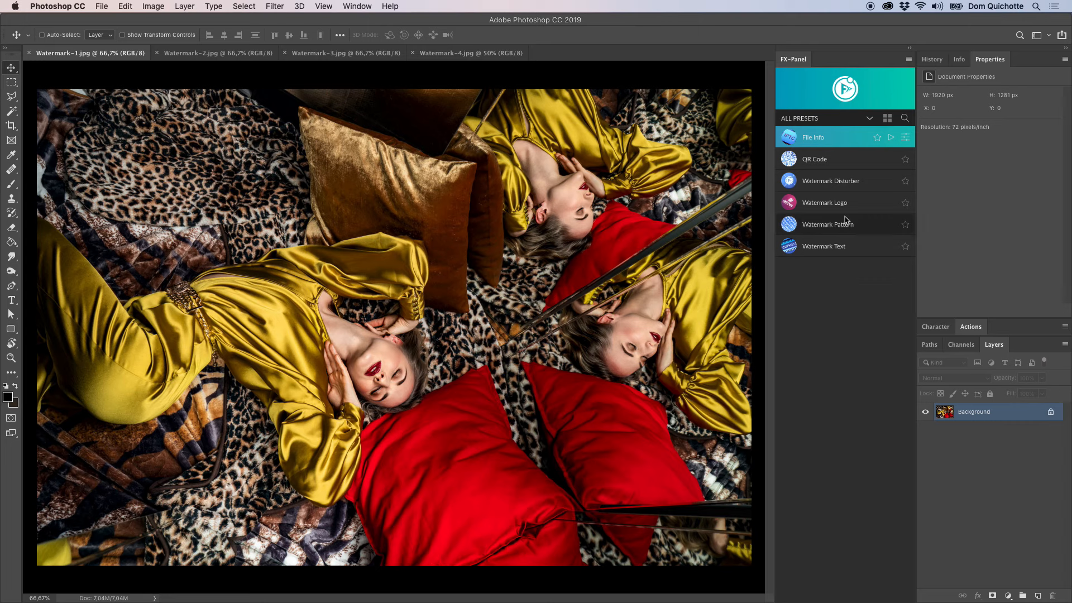
Preview the bundle's presets as thumbnails, return to the list view and run the Watermark Text preset on the image.
click(888, 118)
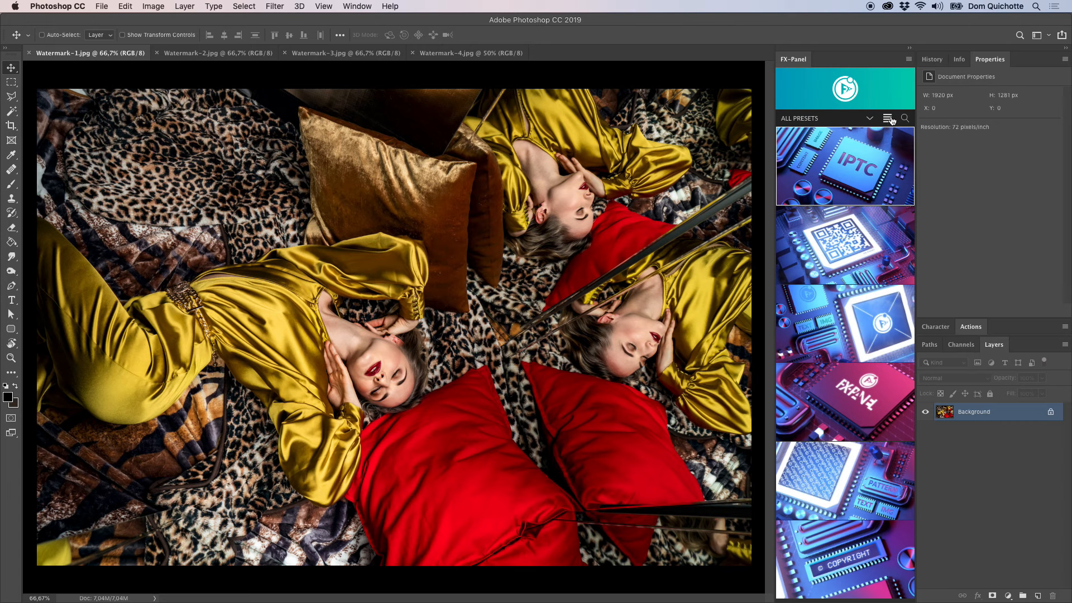
click(889, 119)
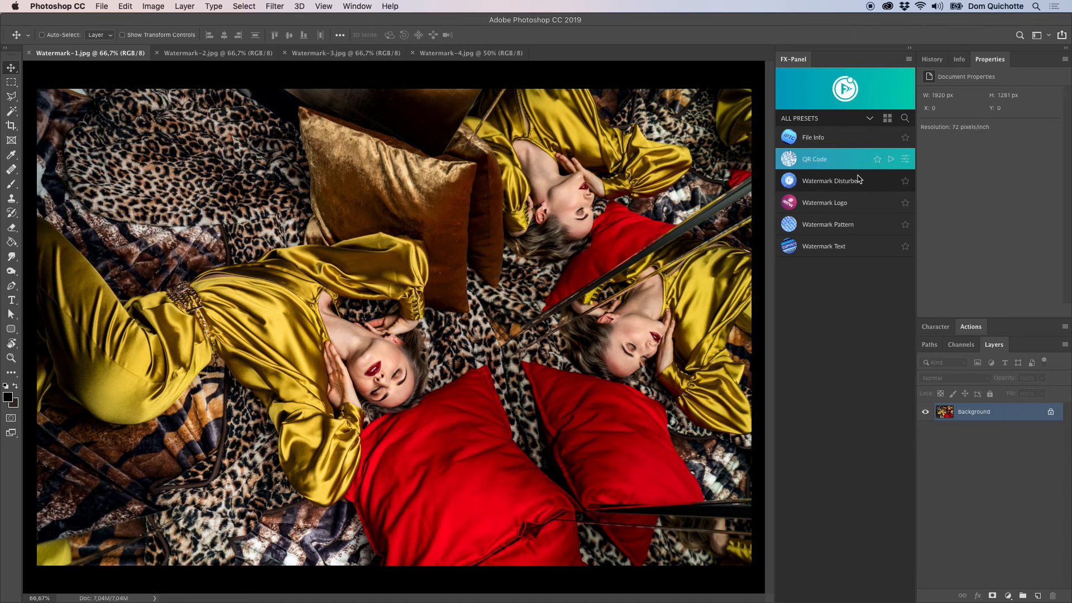
click(836, 255)
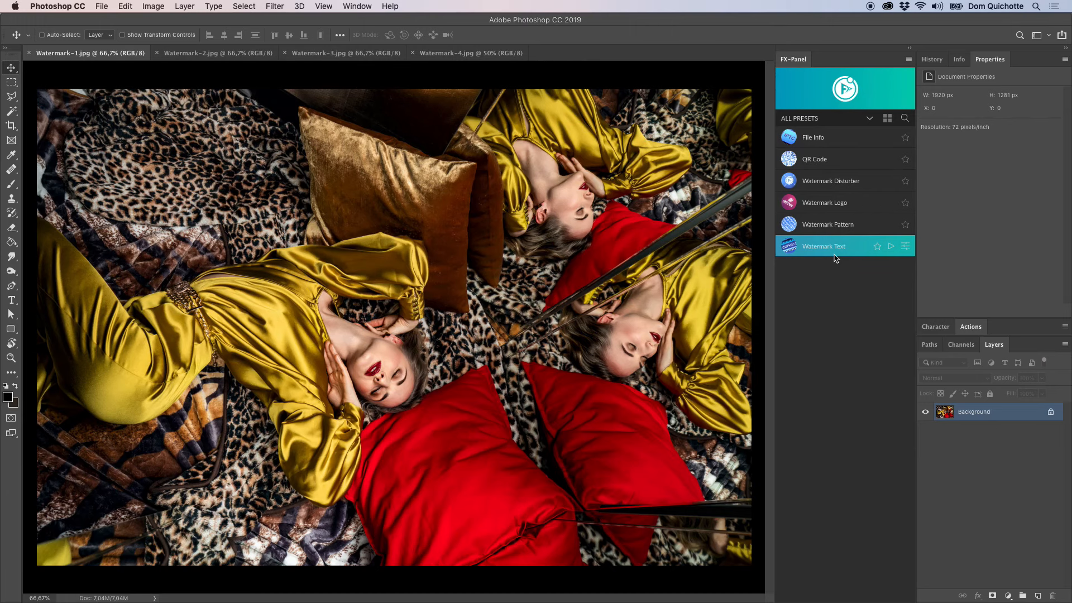
click(891, 246)
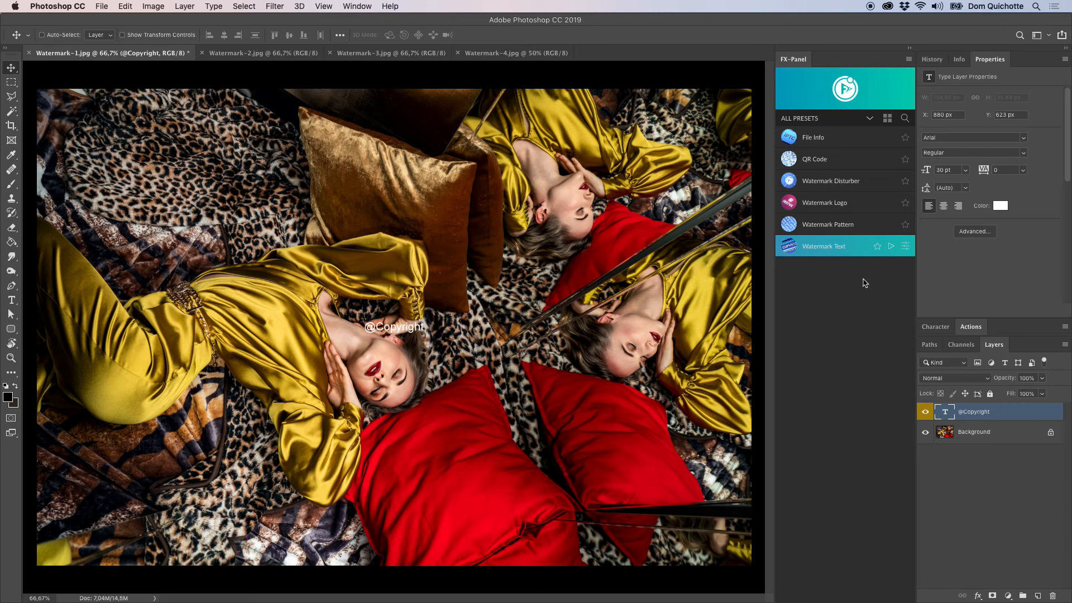
Change the watermark text to © followed by the author's name and run the preset in Replace mode.
click(906, 249)
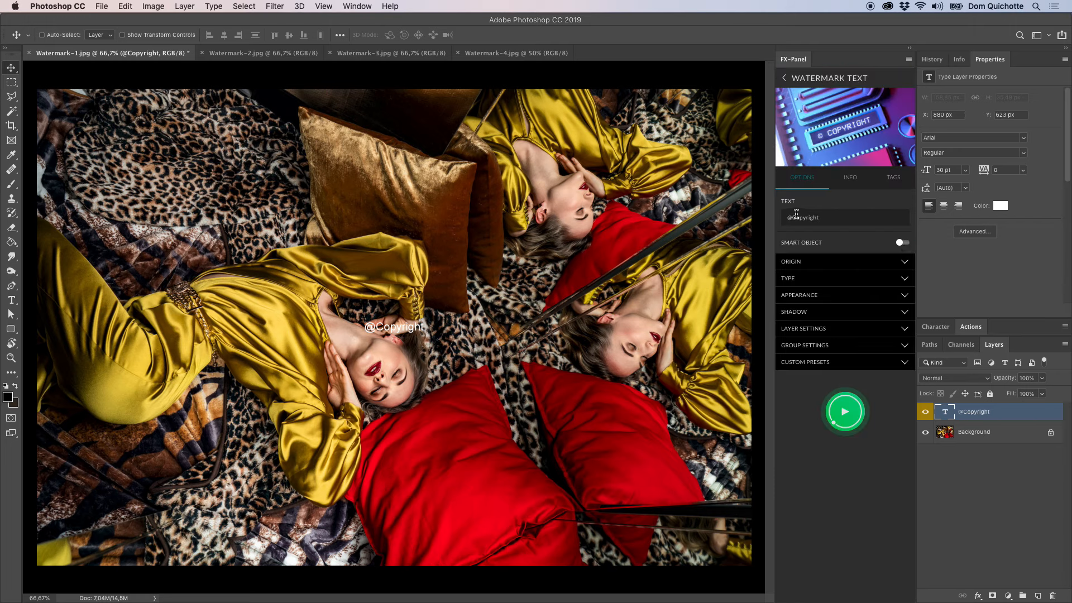
drag(793, 217, 854, 225)
text(©DomQuichotte)
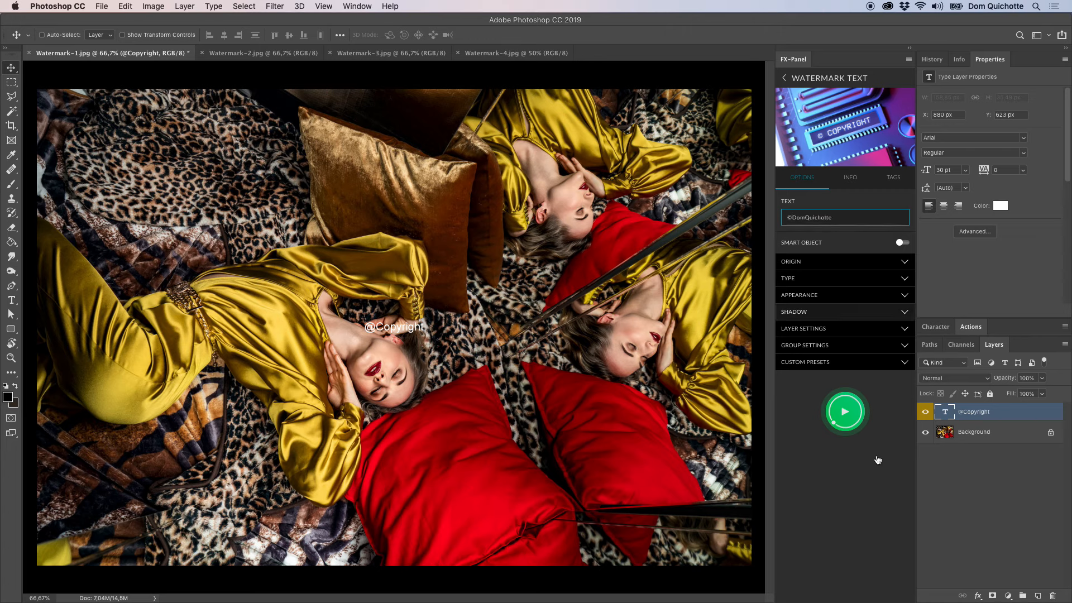
click(896, 433)
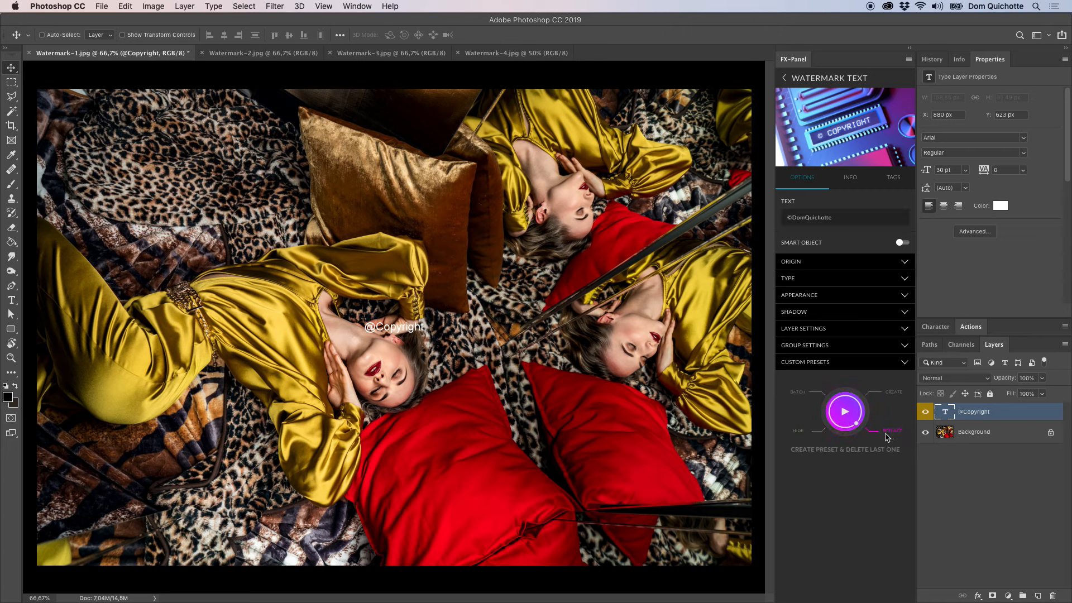
click(845, 410)
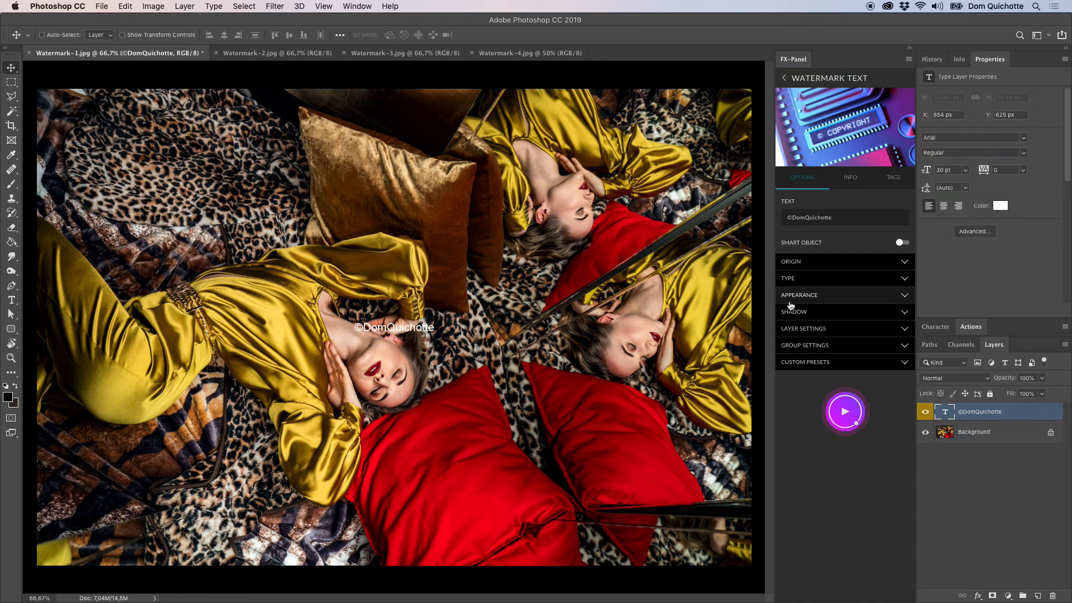
Set the watermark's origin to the image's top-left corner and replace the existing watermark.
click(842, 263)
click(841, 263)
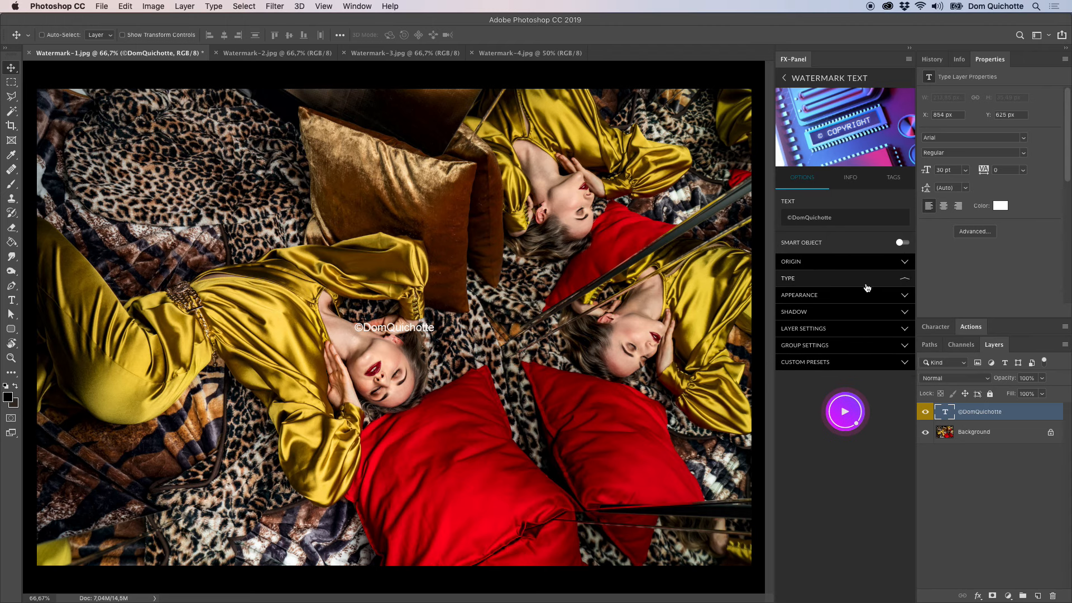
click(842, 279)
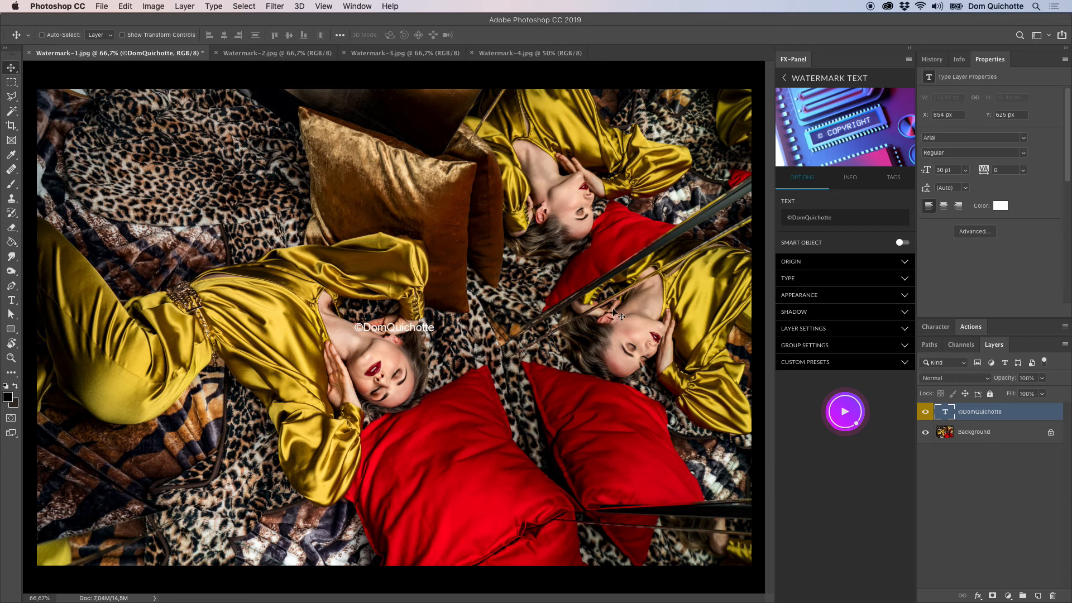
click(819, 261)
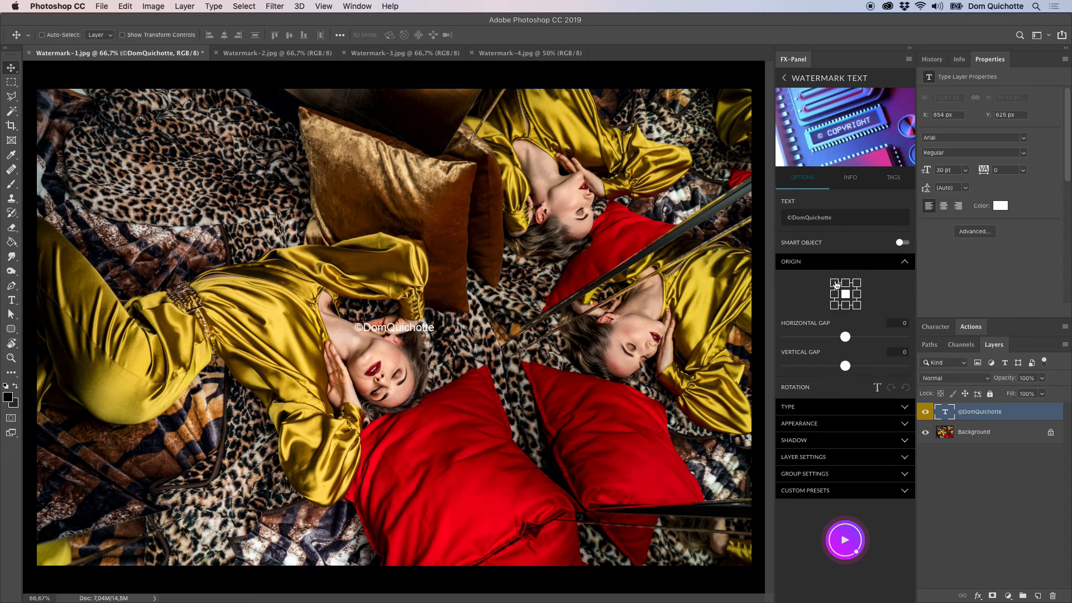
click(835, 284)
click(846, 553)
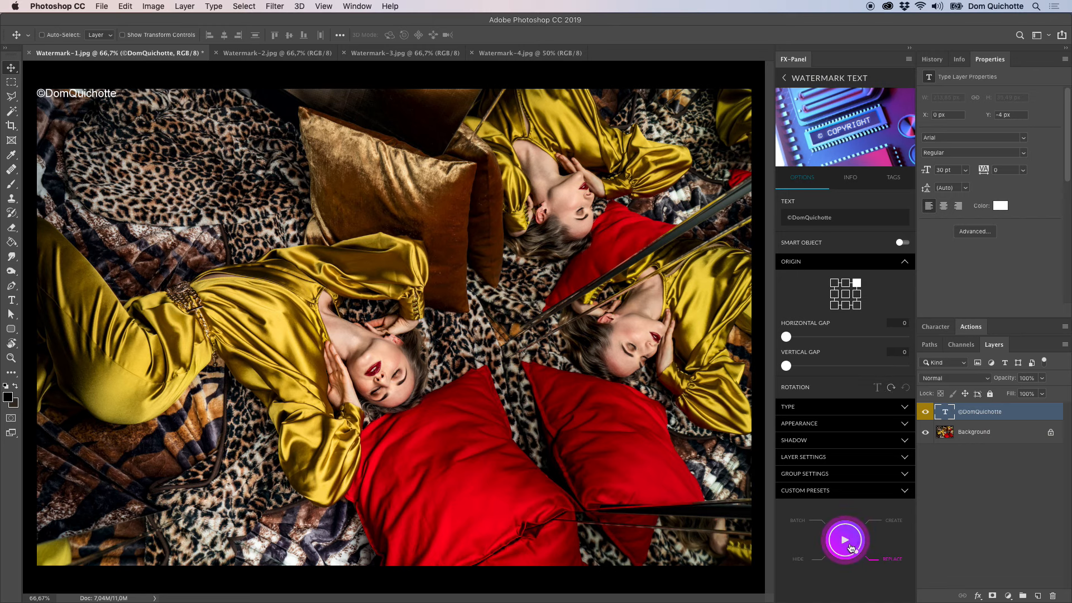
Place the watermark in the image's top-right corner, rotated clockwise, with a horizontal gap of 50 and a vertical gap of 42.
click(851, 548)
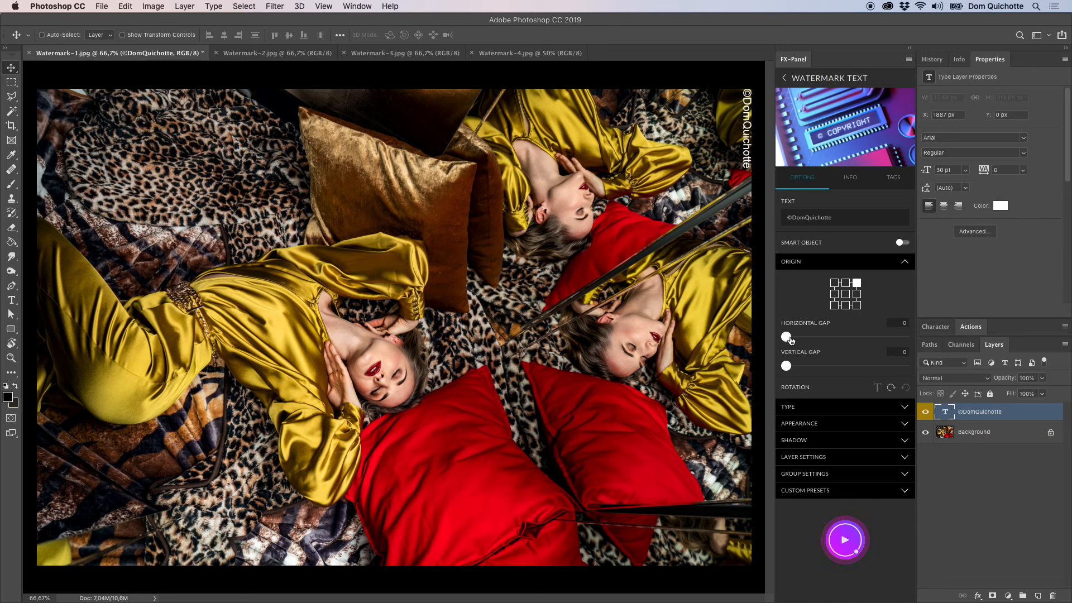
mouse_move(789, 338)
mouse_down()
mouse_move(793, 366)
mouse_move(794, 338)
mouse_up()
click(849, 528)
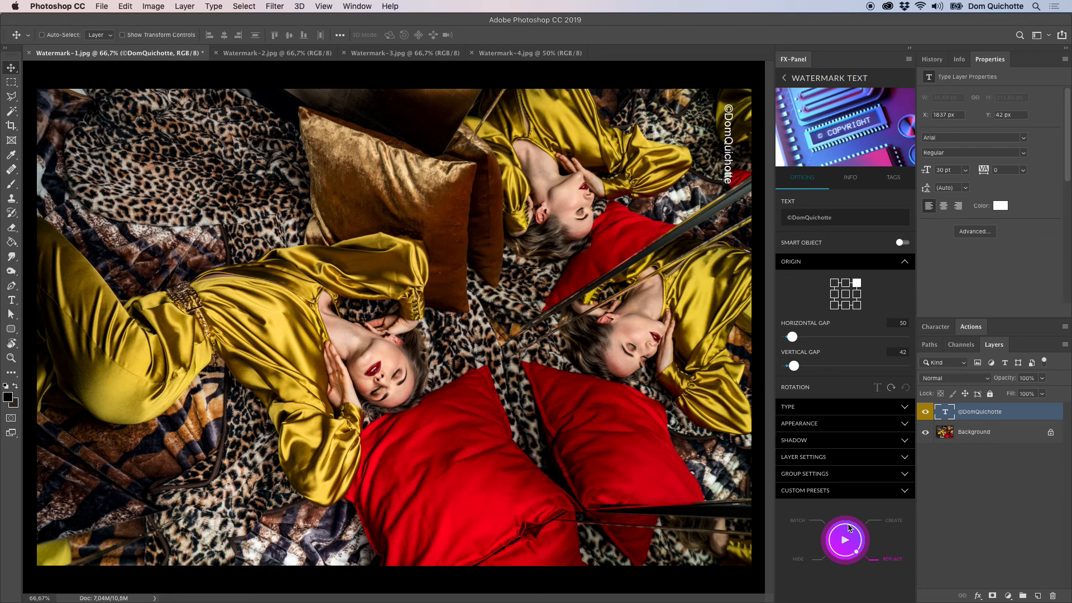
Center the watermark on the image with counterclockwise rotation, and reset its rotation to horizontal.
click(846, 300)
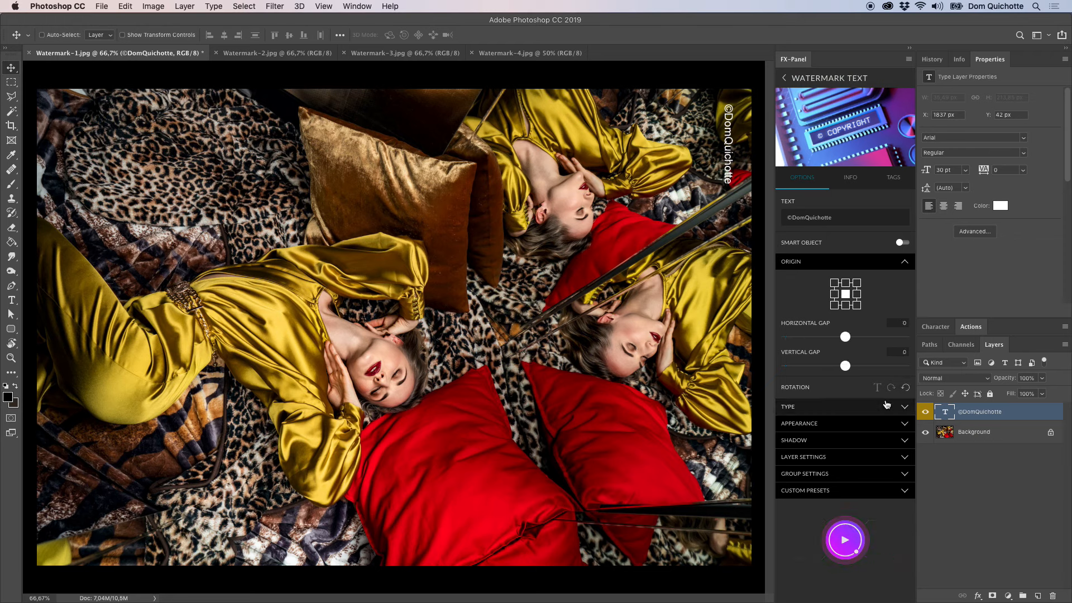
click(844, 552)
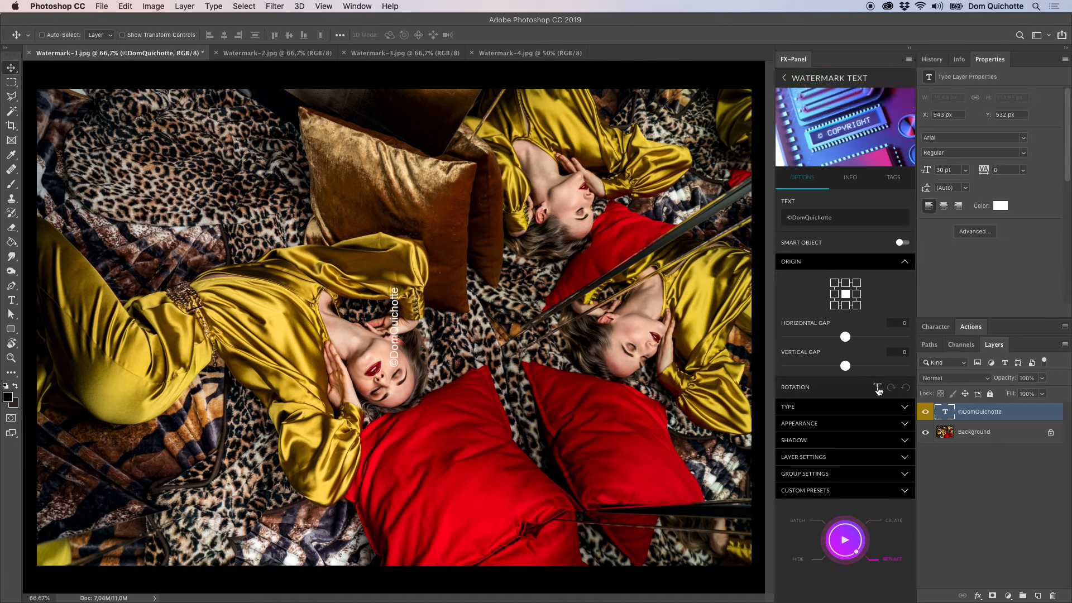
click(878, 390)
click(844, 539)
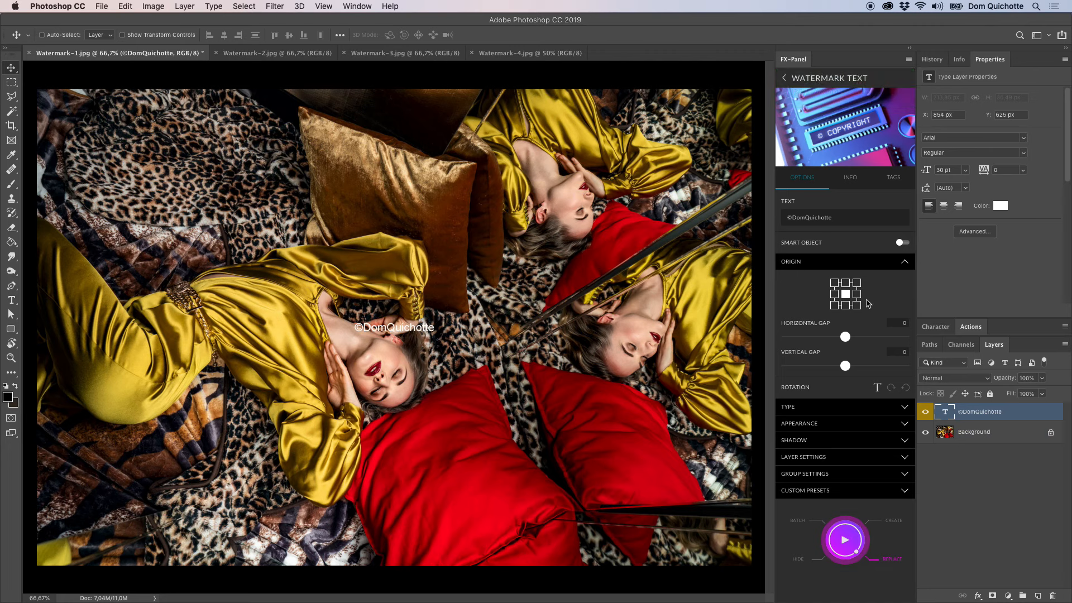
click(854, 266)
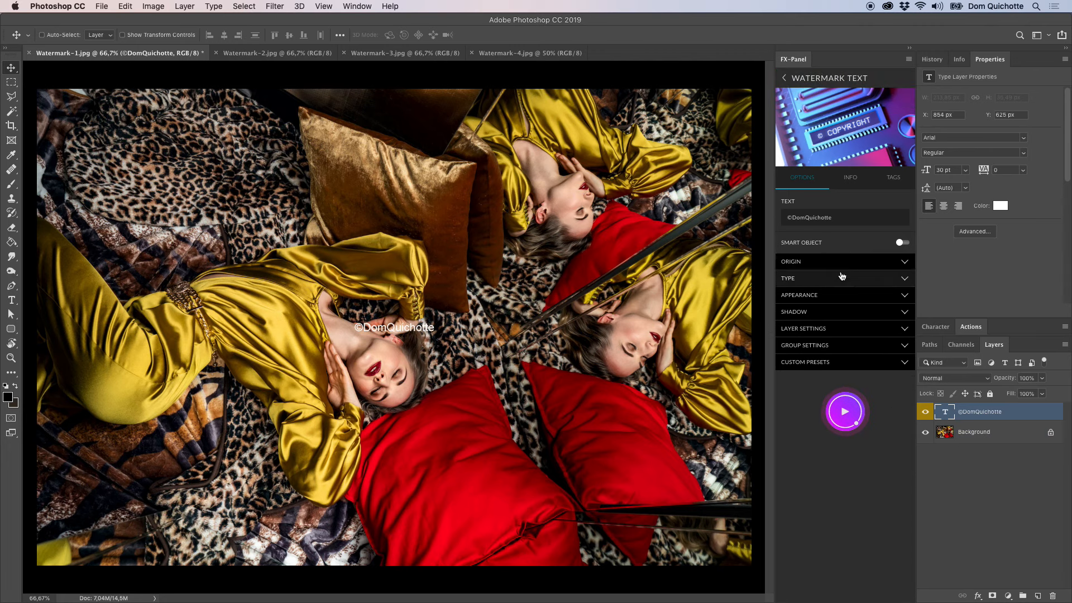
Set the watermark's font to Lato in the Bold style.
click(821, 281)
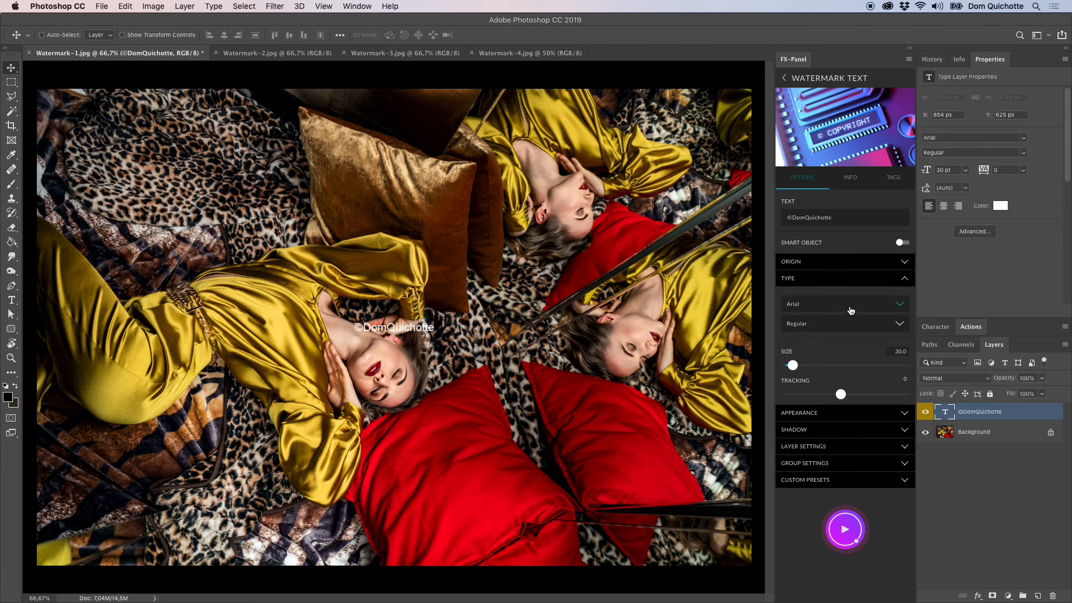
click(851, 311)
scroll(844, 363, down, 10)
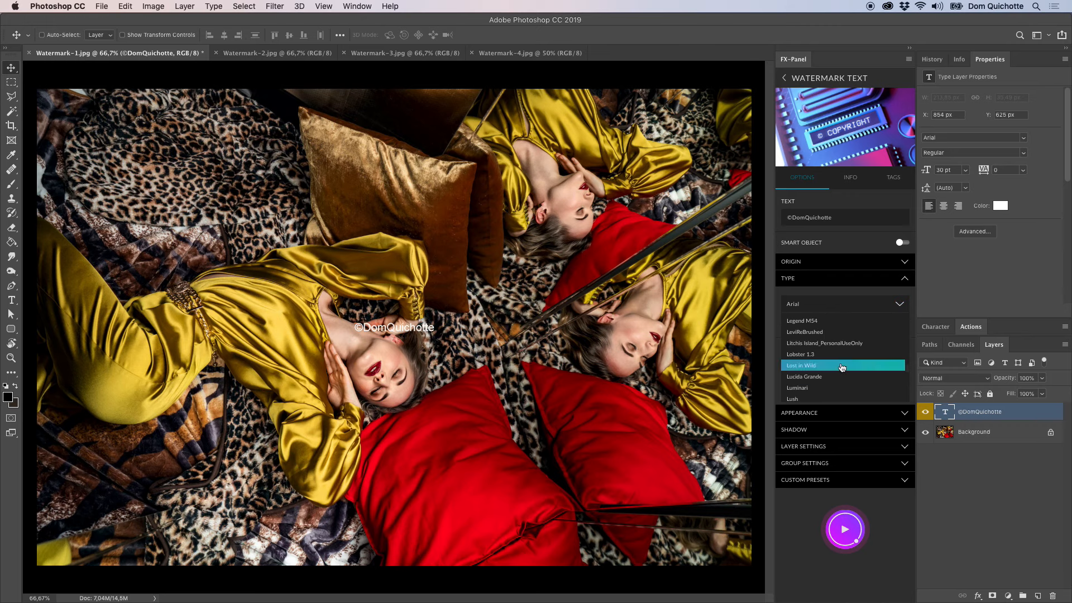
scroll(844, 363, up, 3)
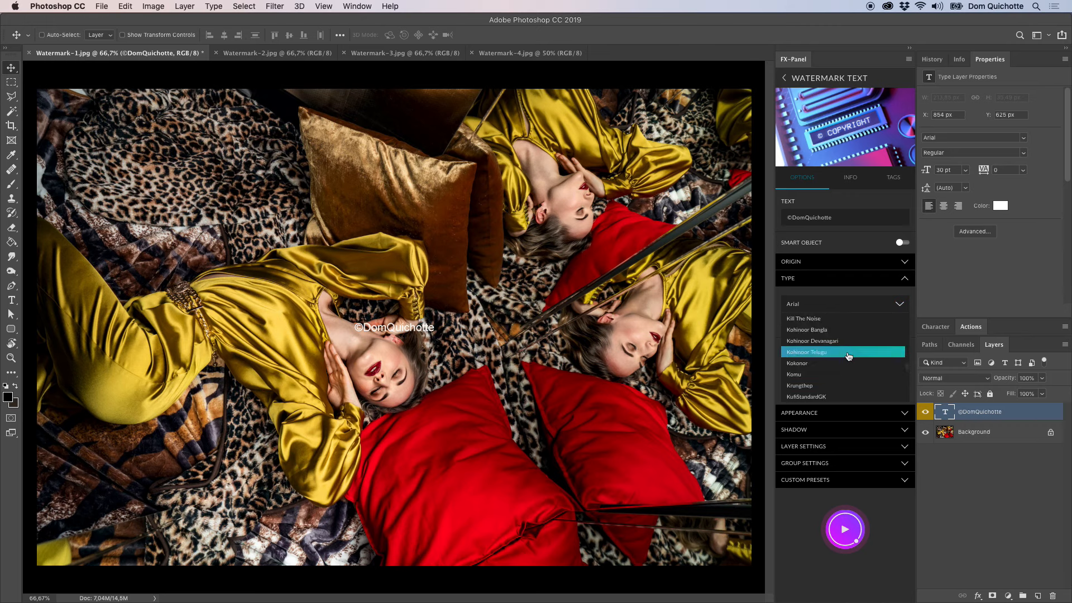
click(843, 360)
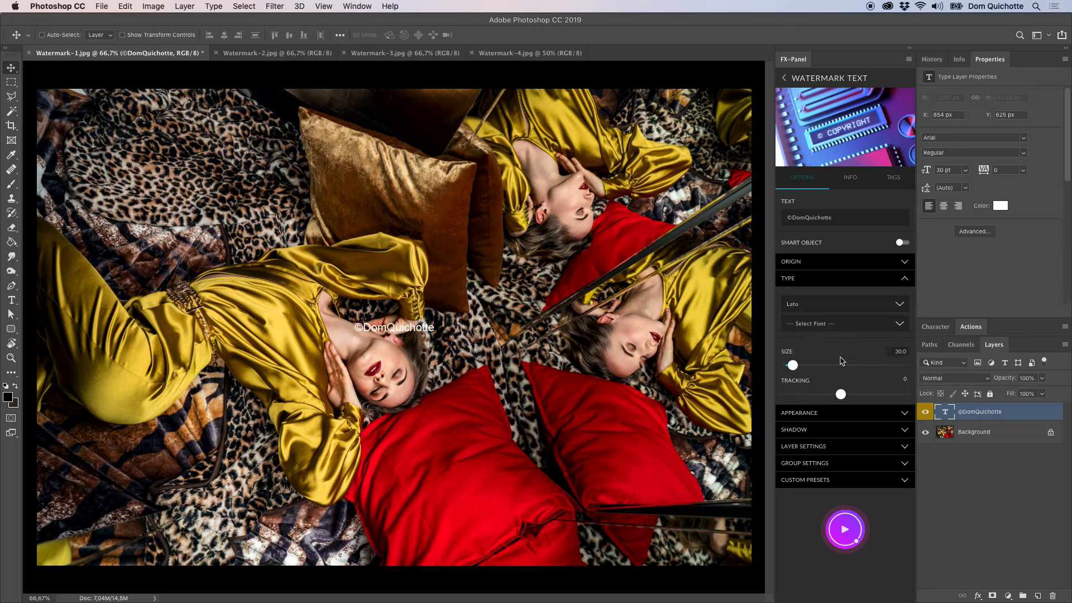
click(842, 327)
scroll(832, 371, down, 5)
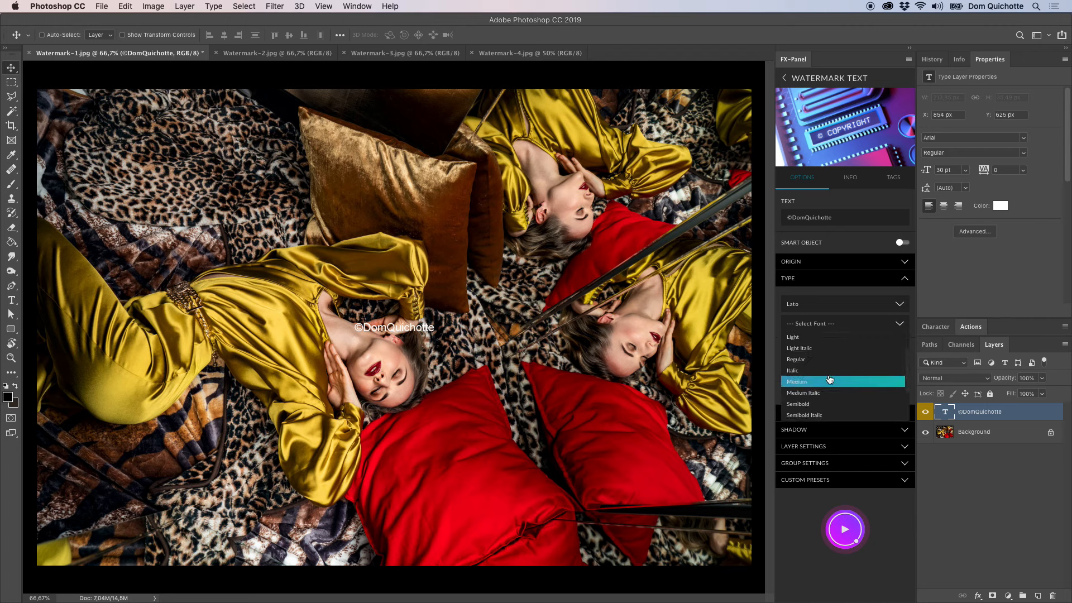
click(827, 361)
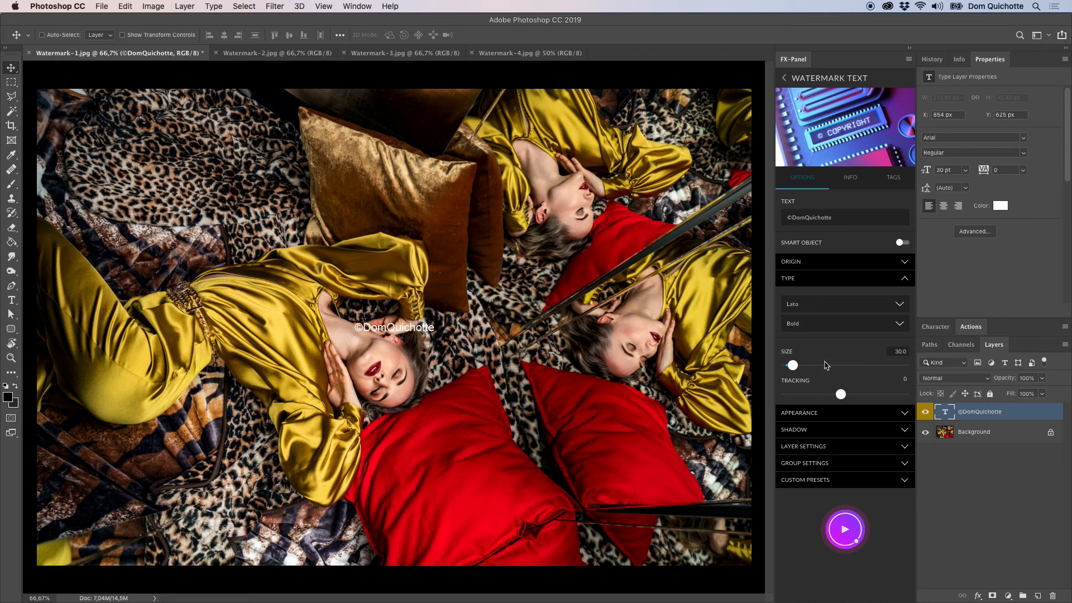
Set the watermark's font size to 52.5 and its tracking to 10, and replace the existing watermark.
drag(796, 370, 850, 396)
click(846, 521)
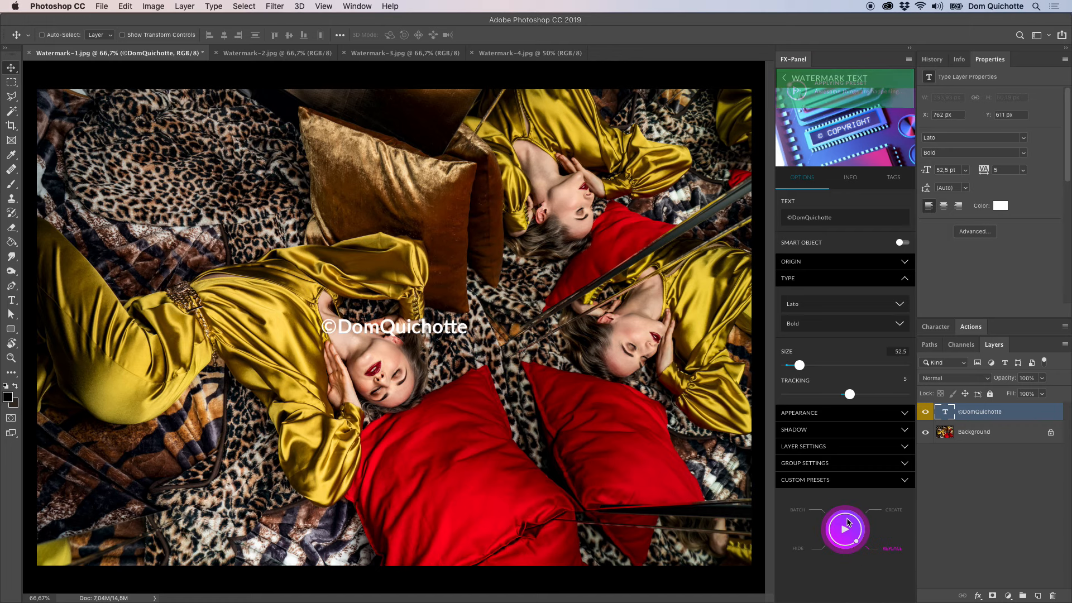
drag(852, 393, 859, 394)
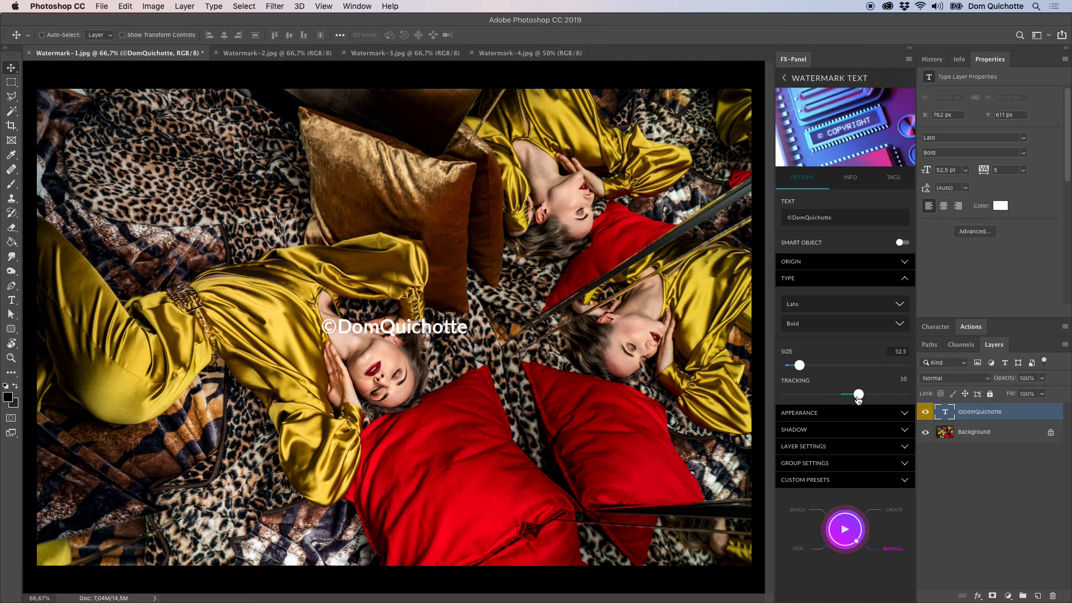
click(848, 530)
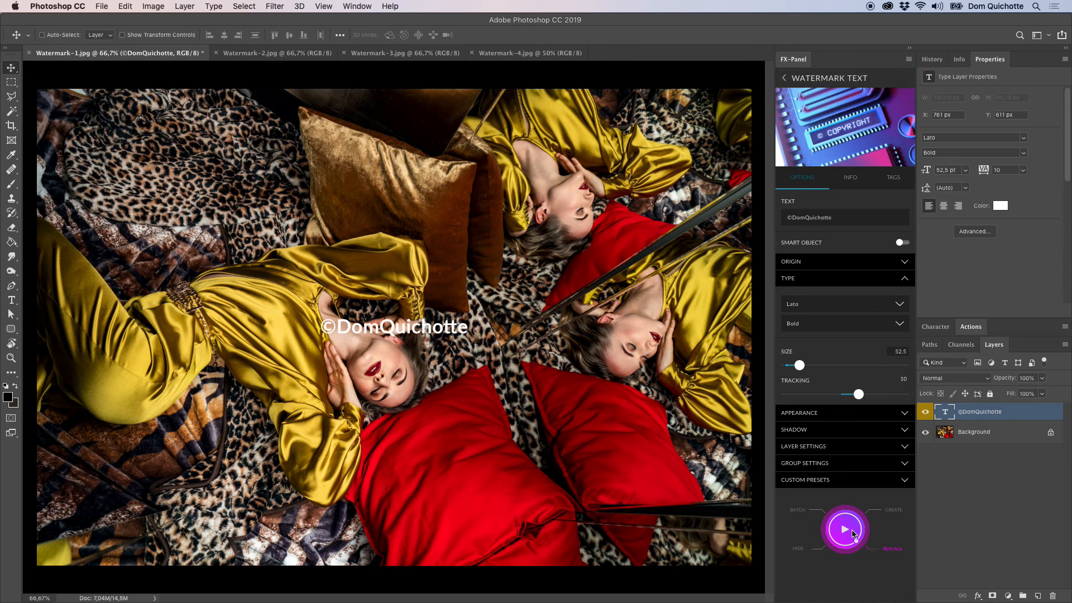
click(838, 281)
Review the appearance options, enable the watermark's shadow and replace the existing watermark.
click(848, 300)
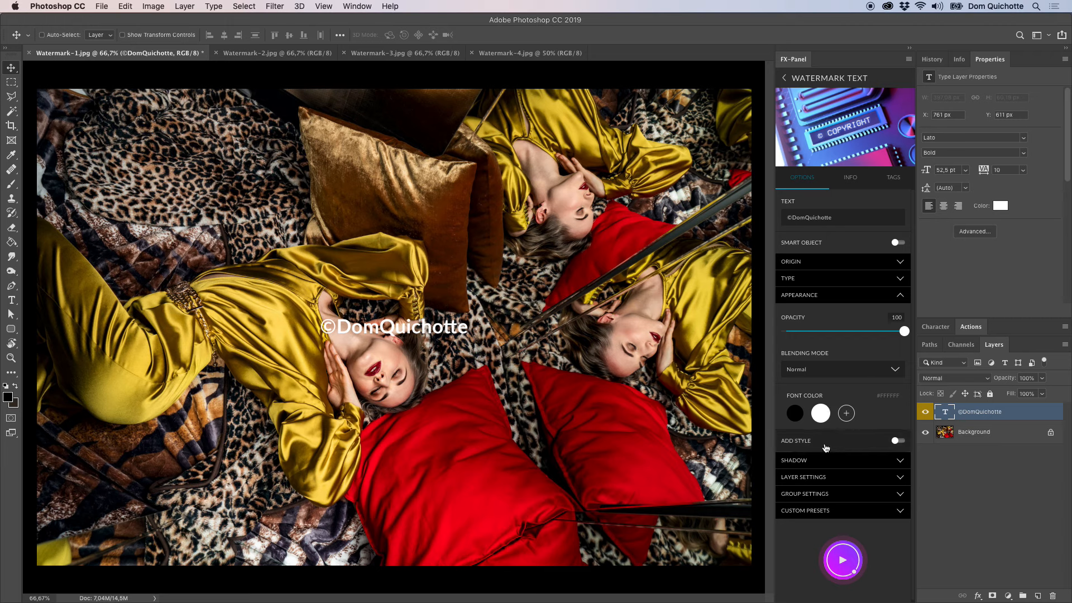
click(847, 296)
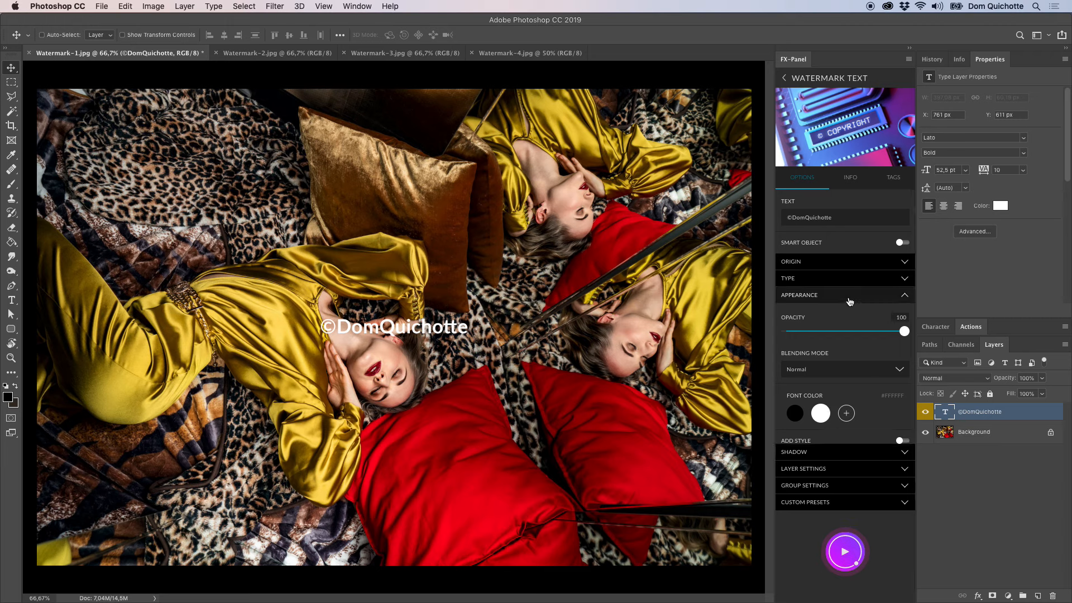
click(847, 318)
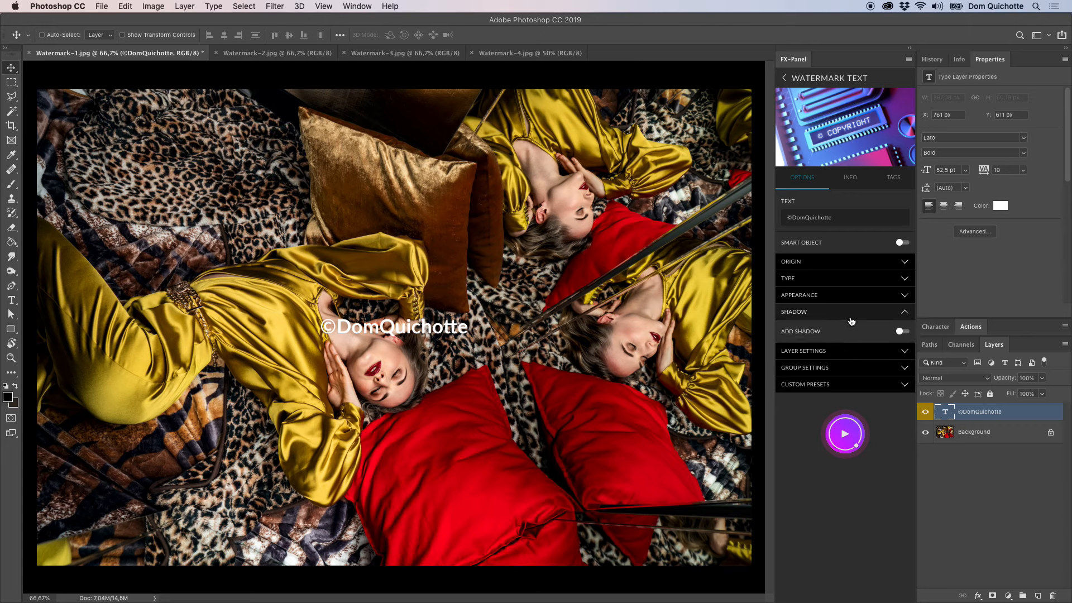
click(848, 340)
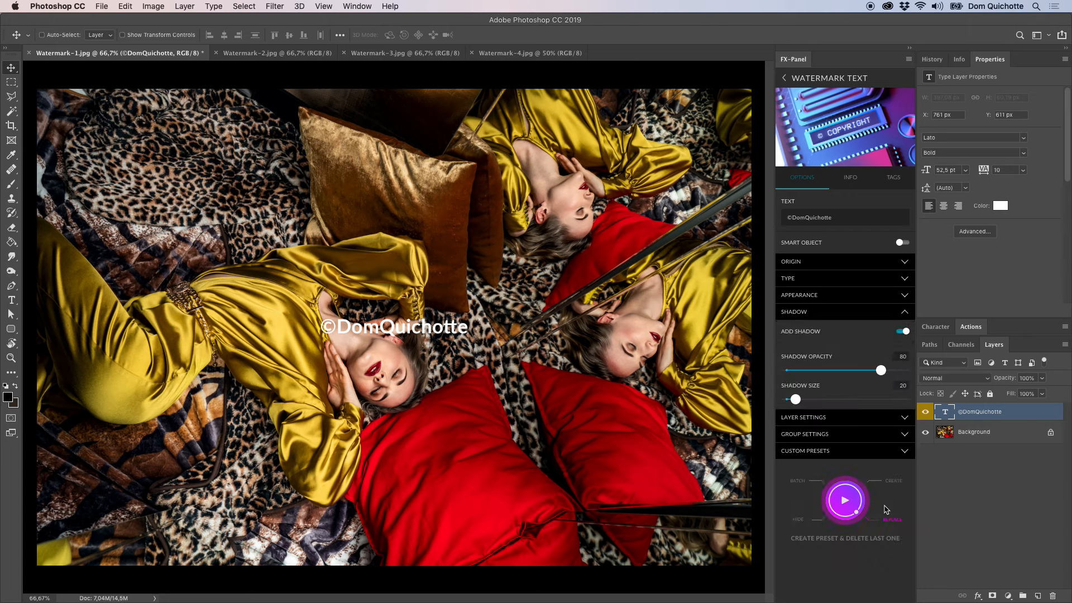
click(854, 511)
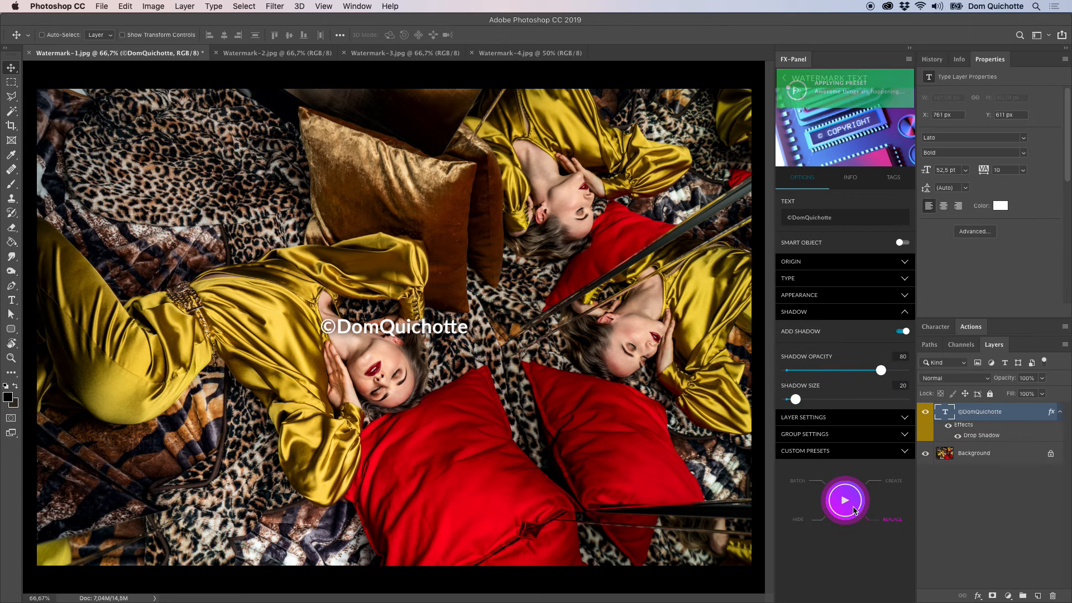
Replace the watermark using a shadow opacity of 99 and an adjusted shadow size, and switch the shadow option off.
drag(881, 370, 903, 371)
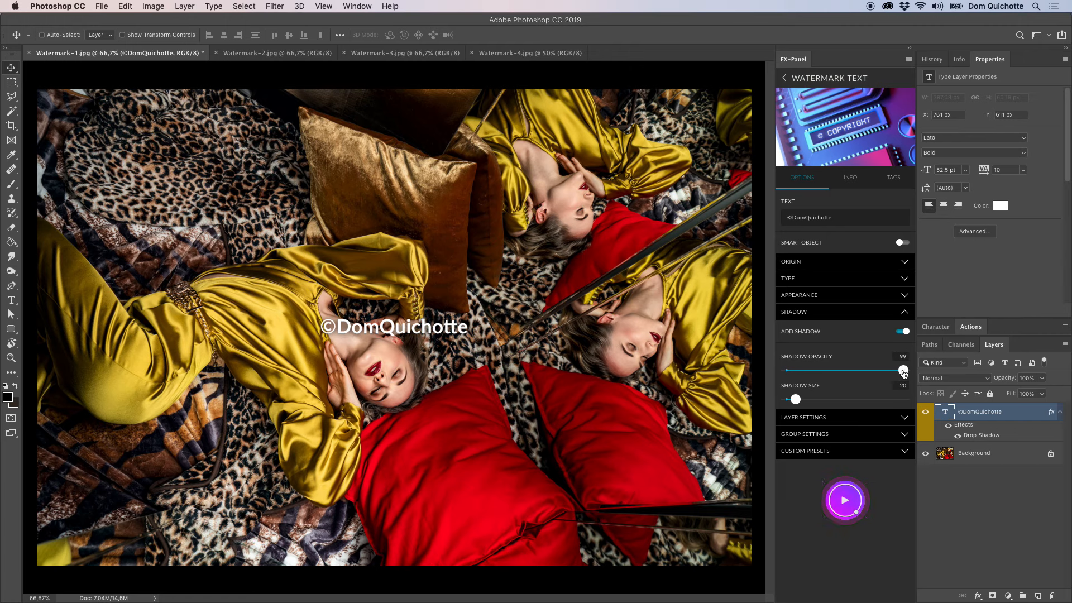
drag(798, 404, 796, 403)
click(846, 501)
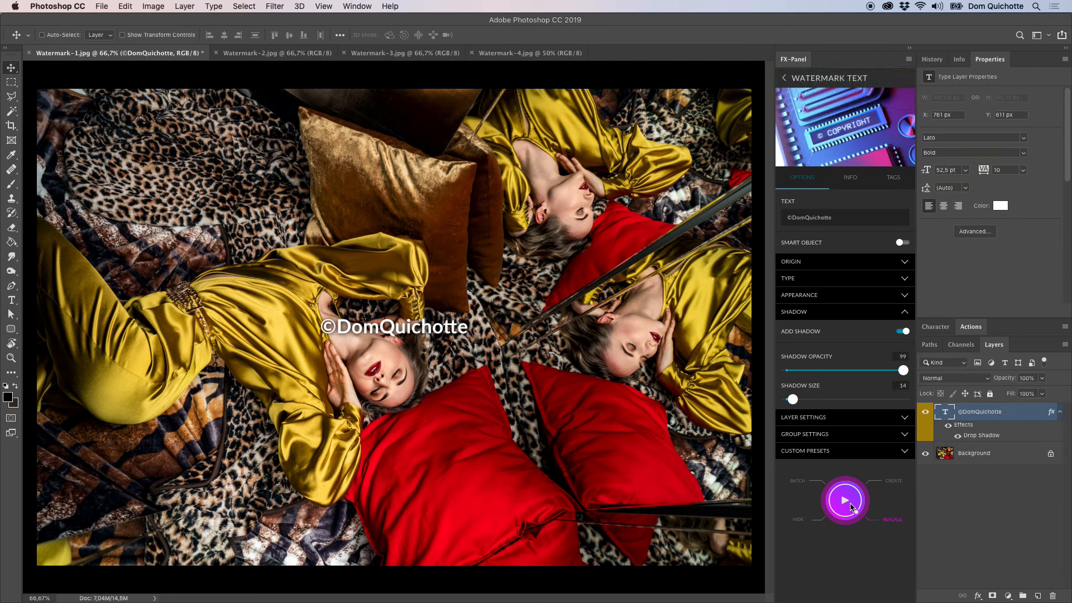
click(828, 312)
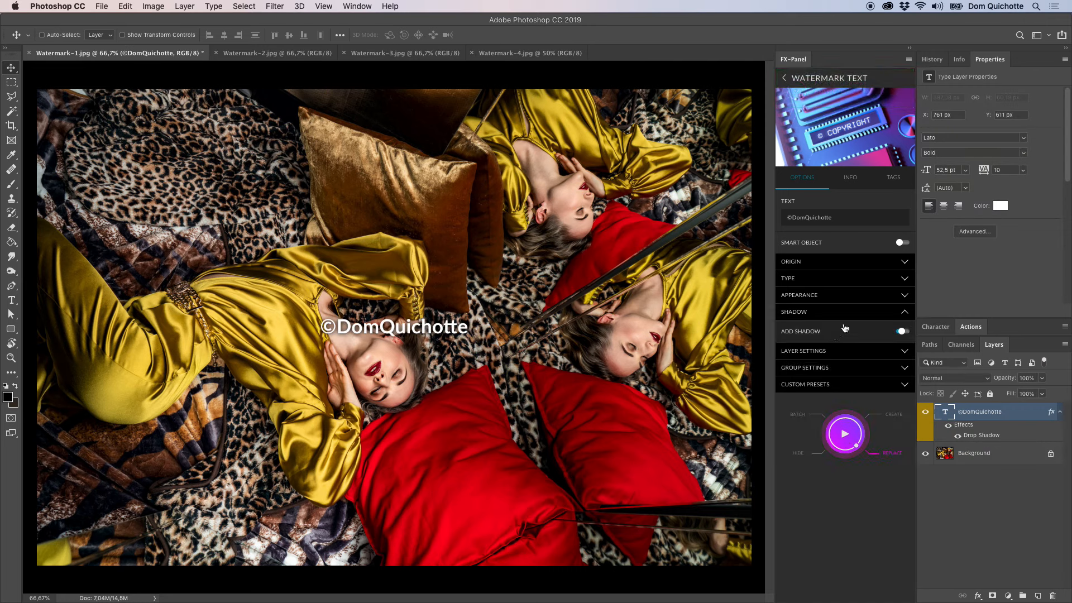
Set the watermark's layer color to red.
click(849, 331)
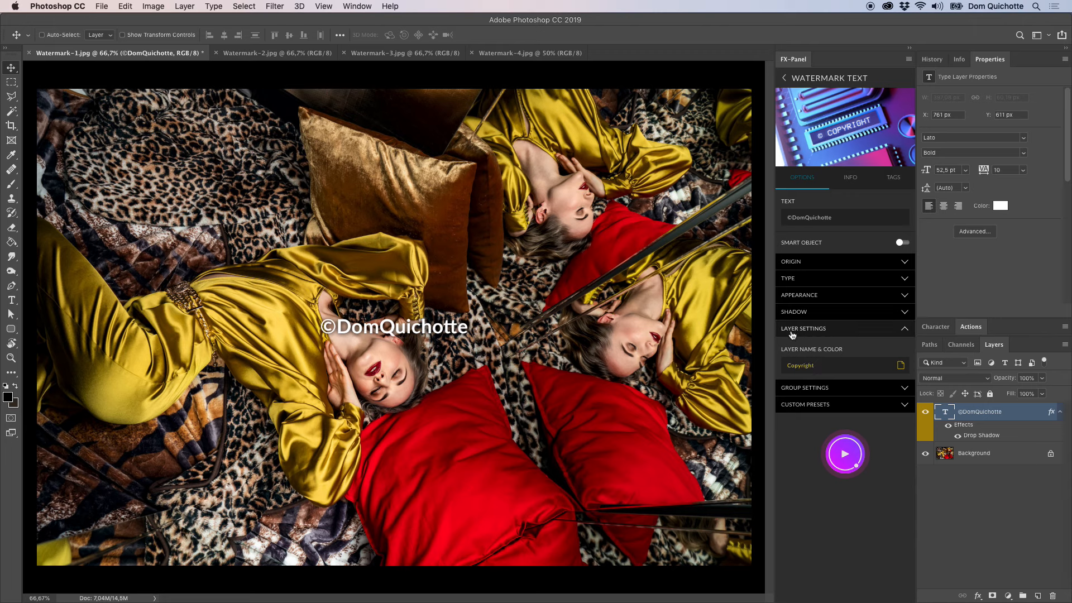
click(843, 391)
click(902, 366)
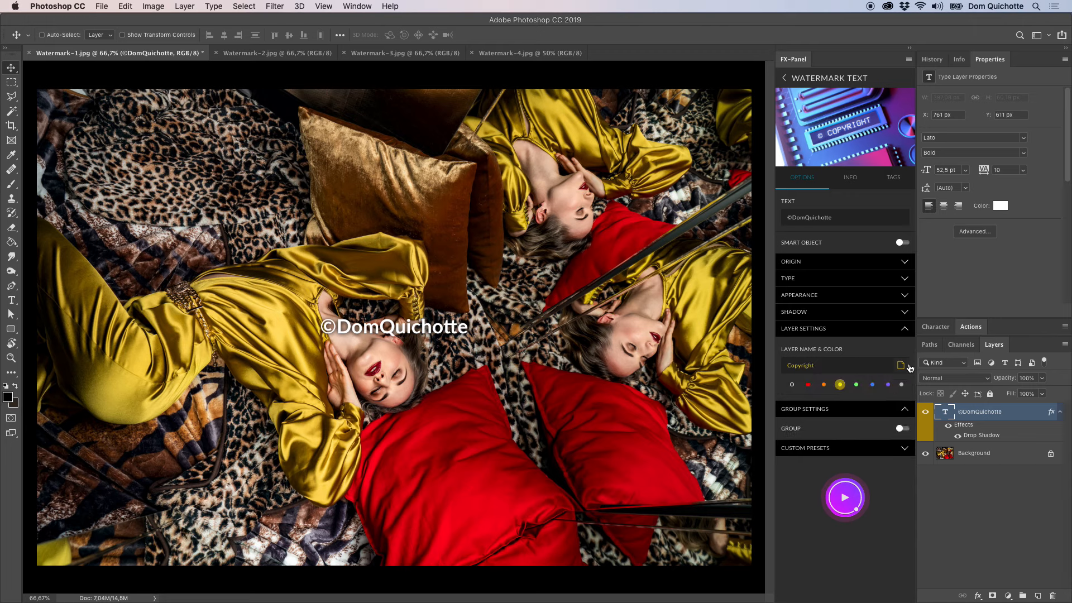
click(807, 385)
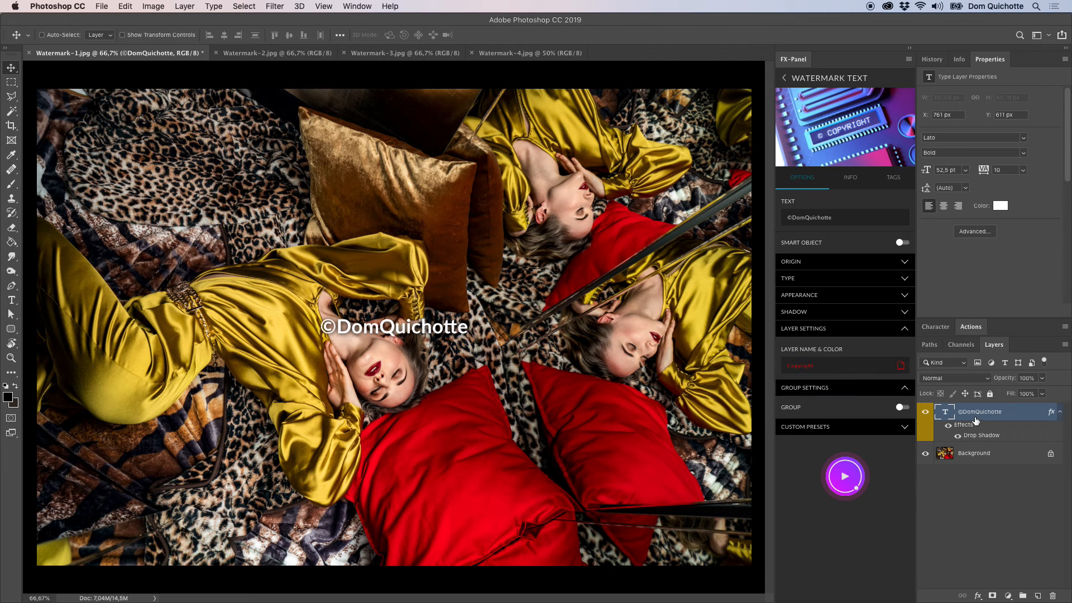
Enable grouping for the watermark, replace the existing one, and check the contents of the resulting Copyright group.
click(874, 329)
click(853, 365)
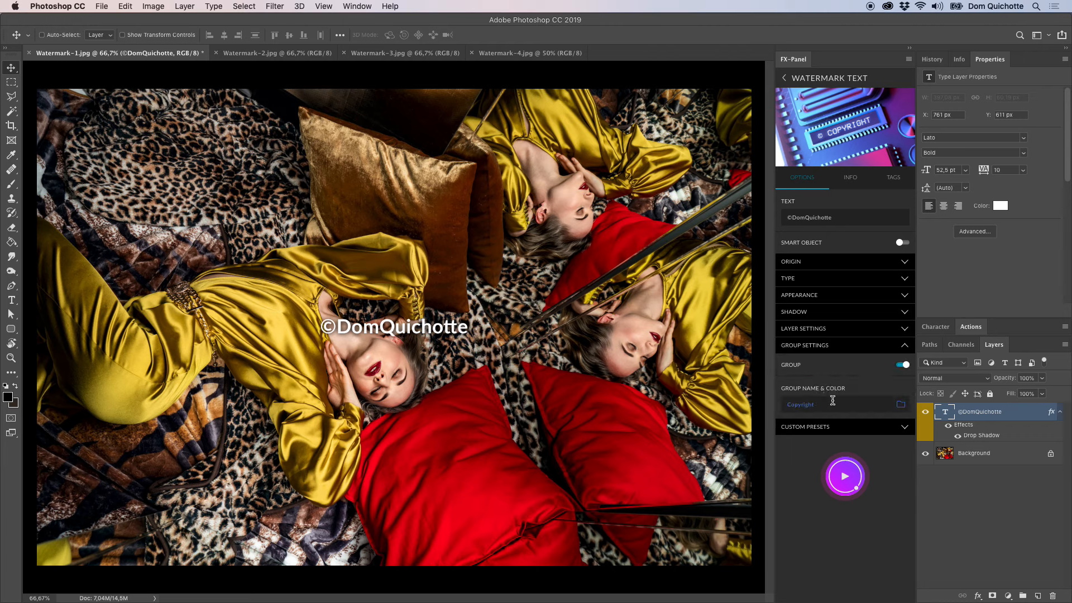
click(858, 486)
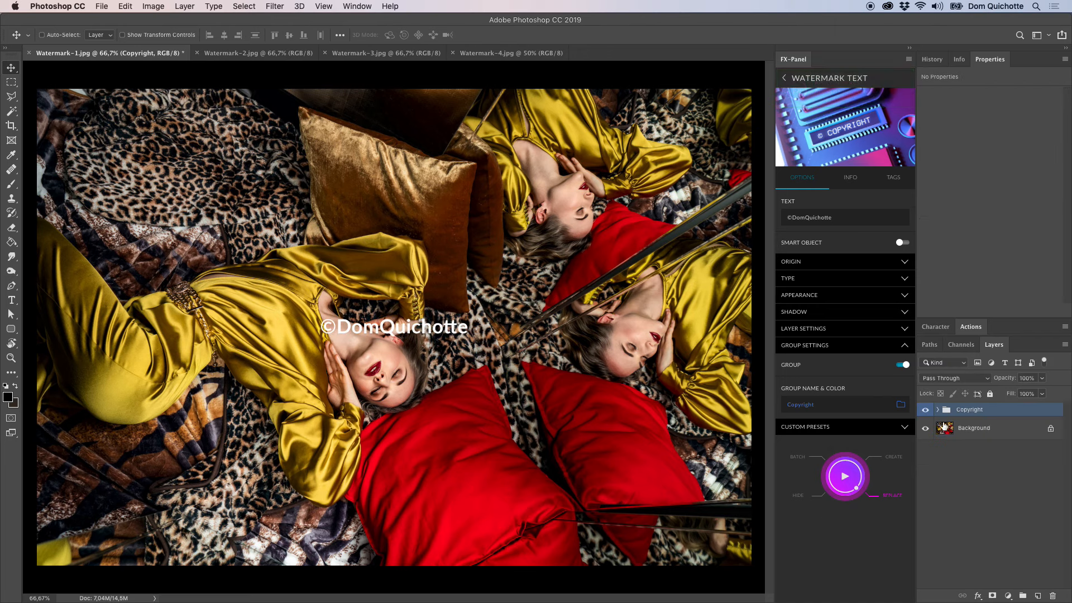
click(940, 411)
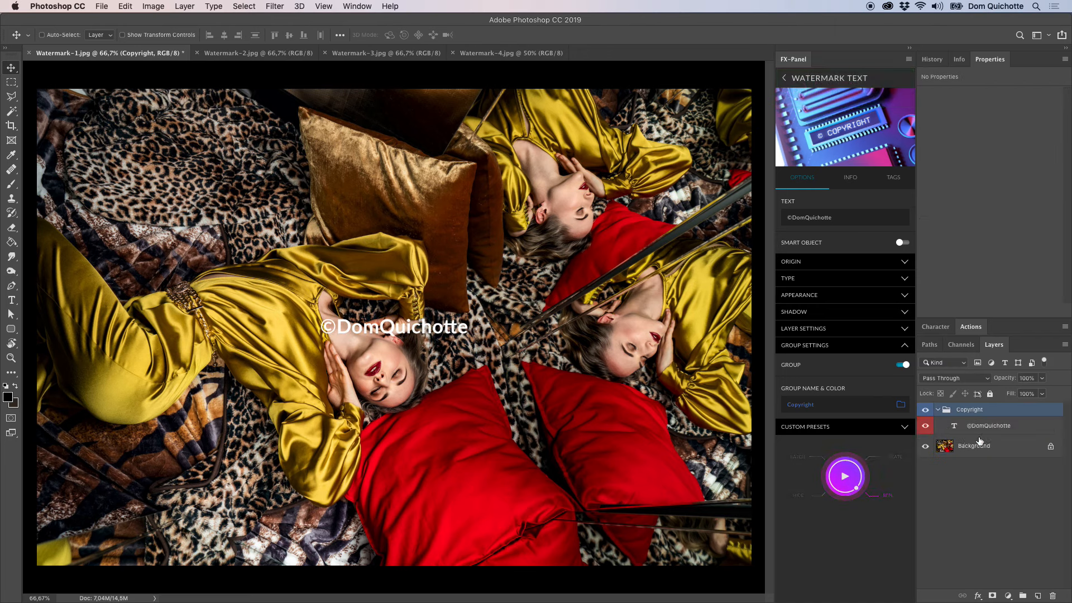
click(939, 409)
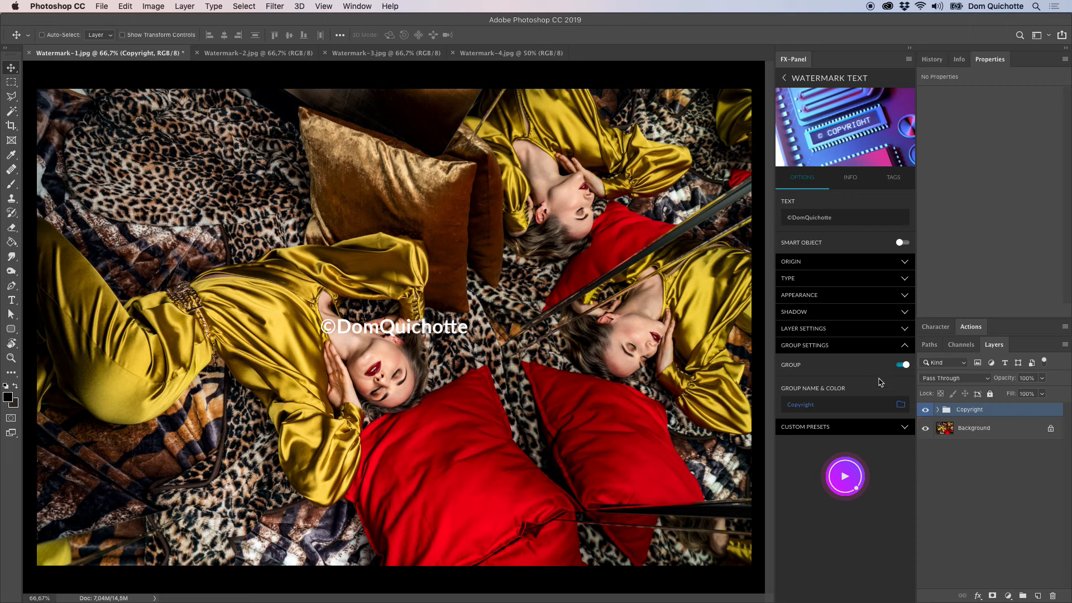
Set the watermark's origin to bottom center with a vertical gap of 16, and replace the existing watermark.
click(866, 346)
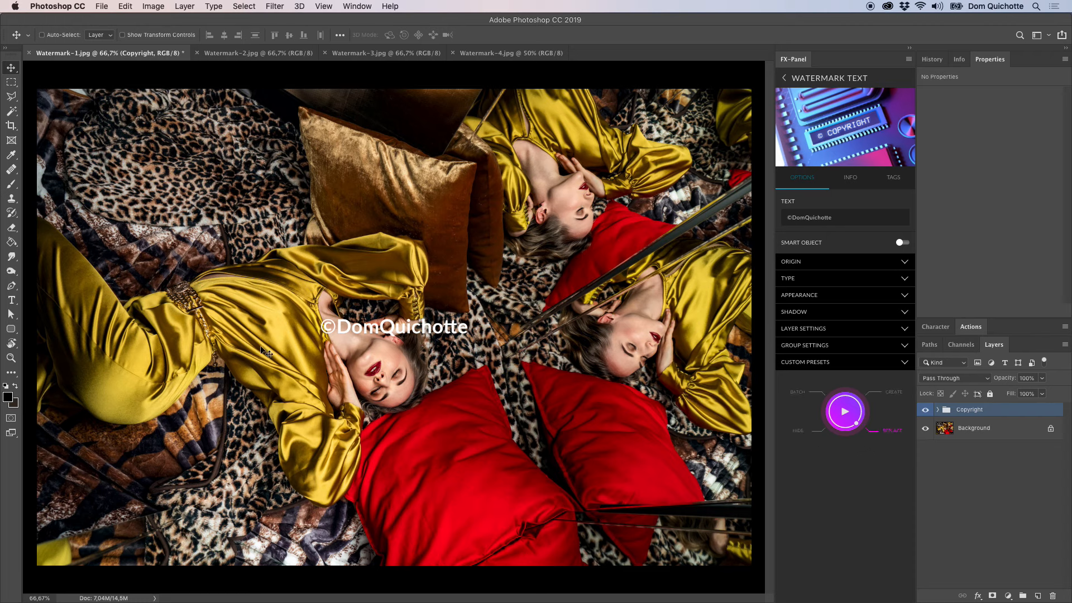
click(907, 365)
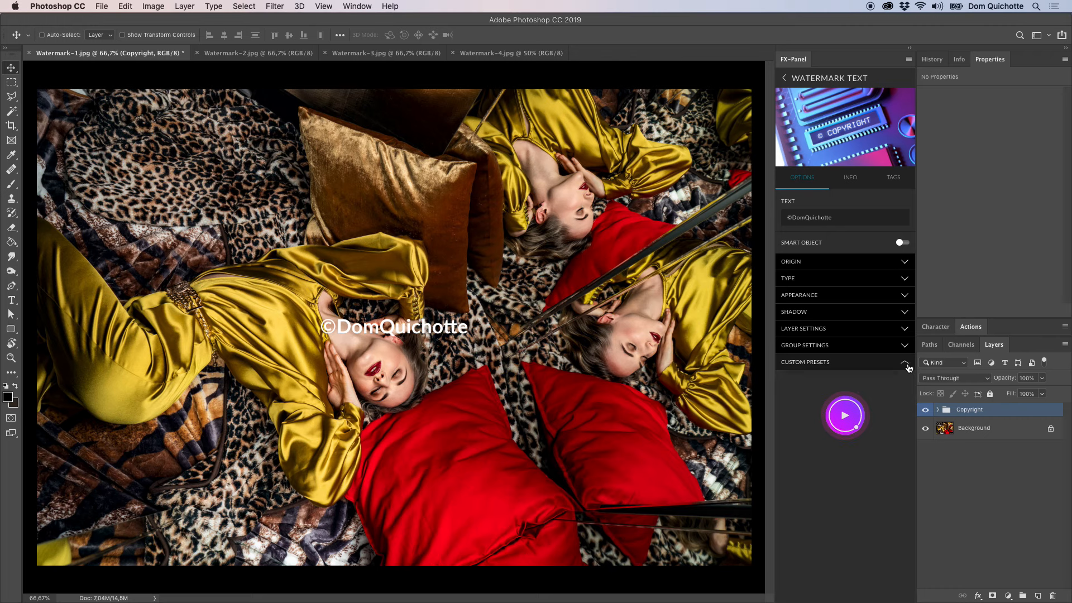
click(846, 261)
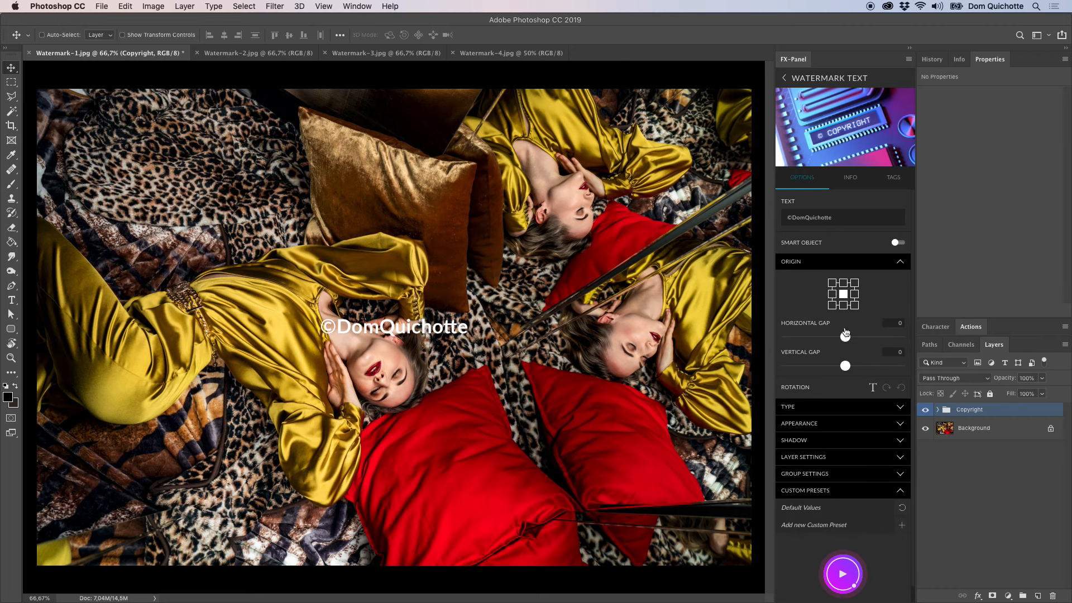
click(843, 305)
mouse_move(792, 366)
mouse_down()
mouse_move(801, 366)
mouse_move(789, 369)
mouse_up()
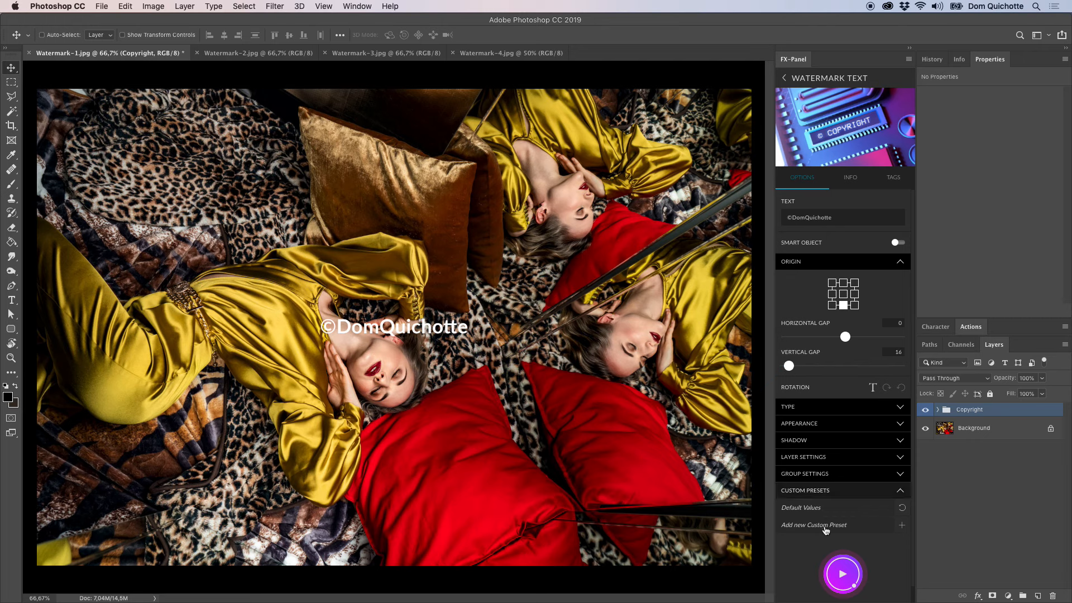
click(844, 587)
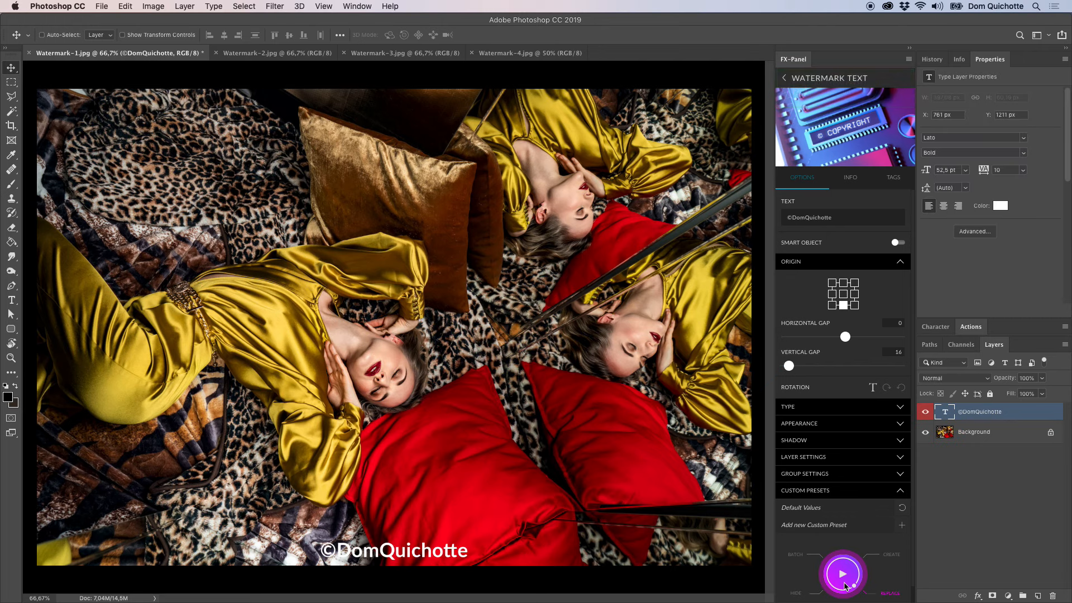
Save the current settings as a custom preset named with the watermark name followed by ", bottom center".
click(853, 261)
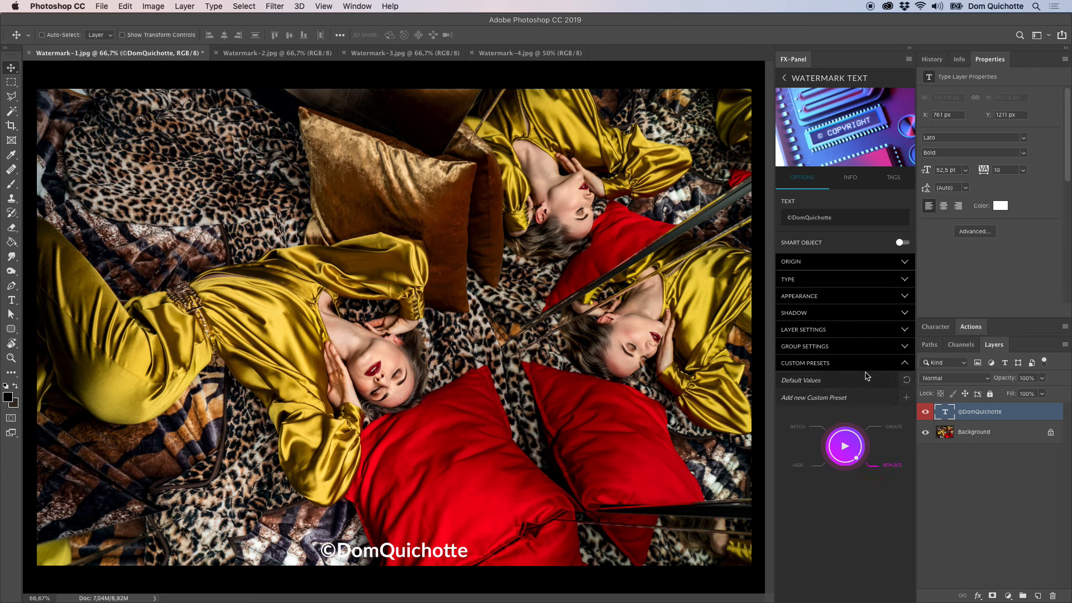
click(907, 398)
click(798, 396)
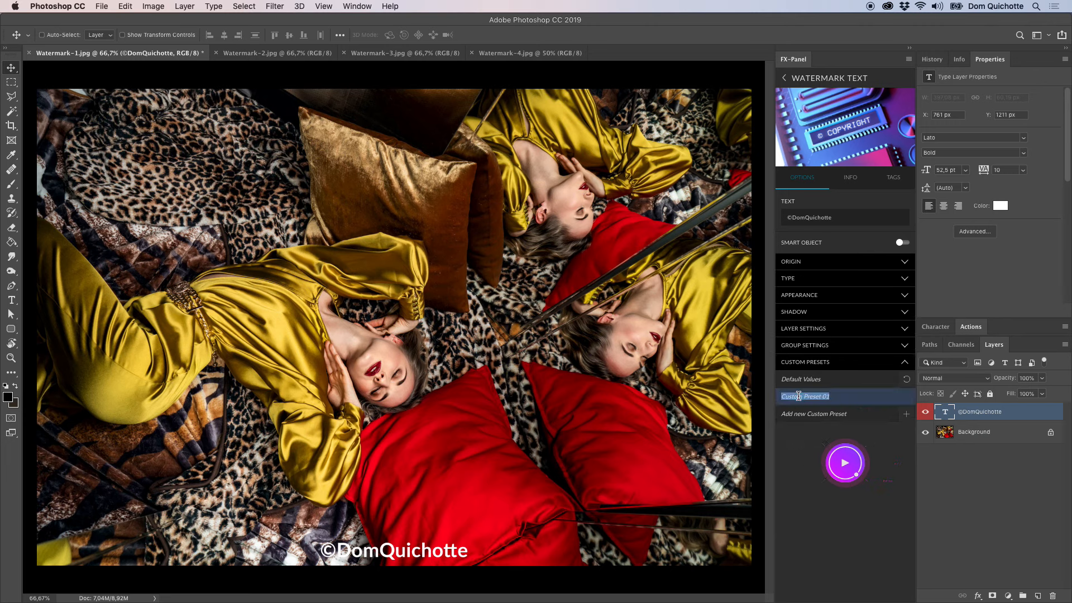
text(DomQuichotte, bottom center)
key(Return)
Set the watermark text to "This image is copyrighted!", rotated clockwise, with a middle-right origin and a horizontal gap of 50.
click(847, 217)
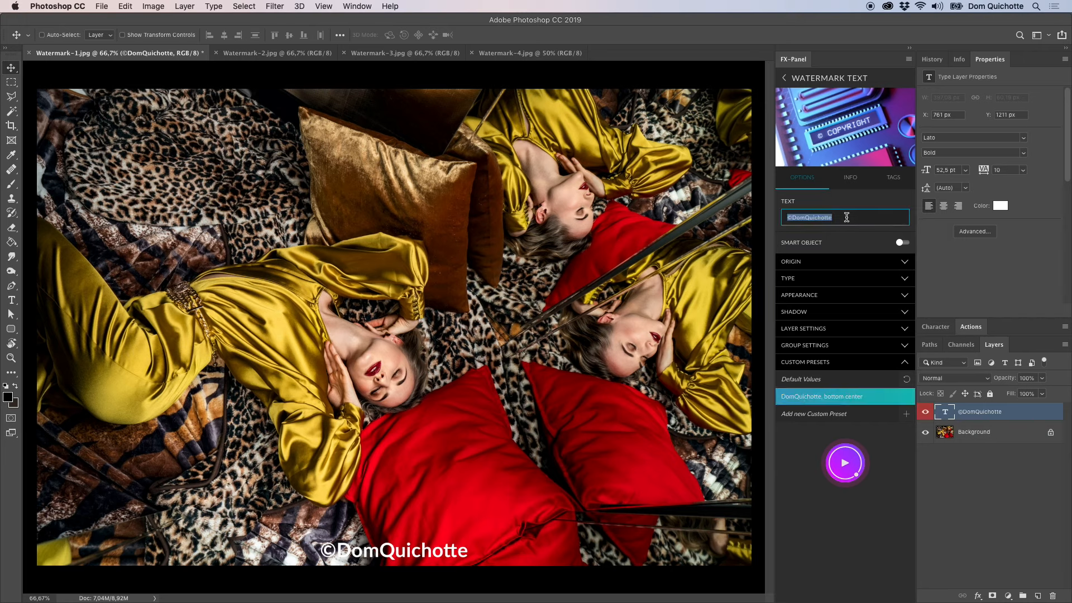
text(This image is copyrighted!)
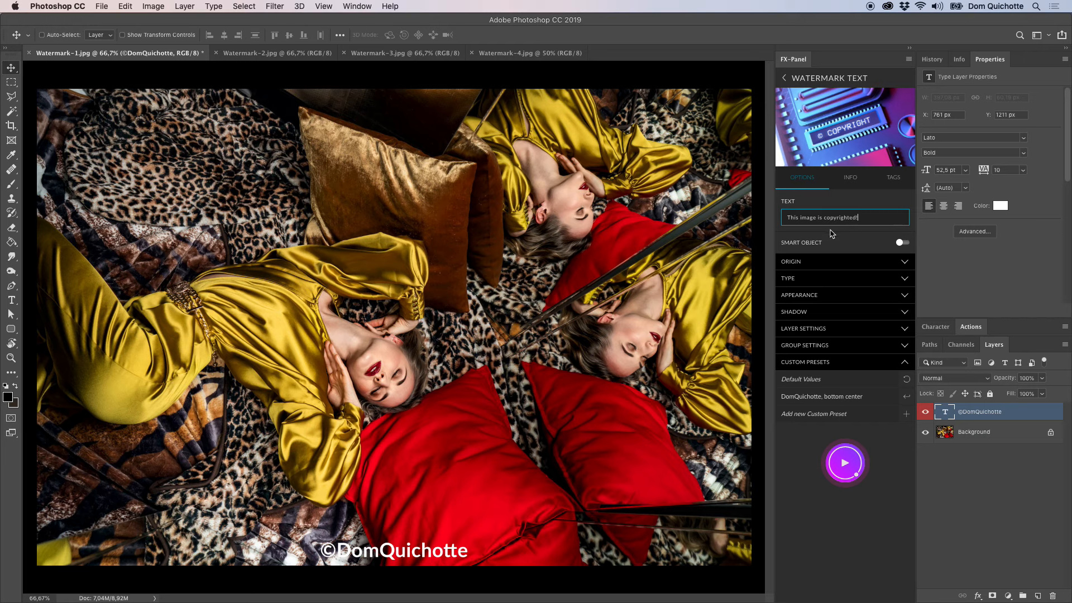
click(823, 267)
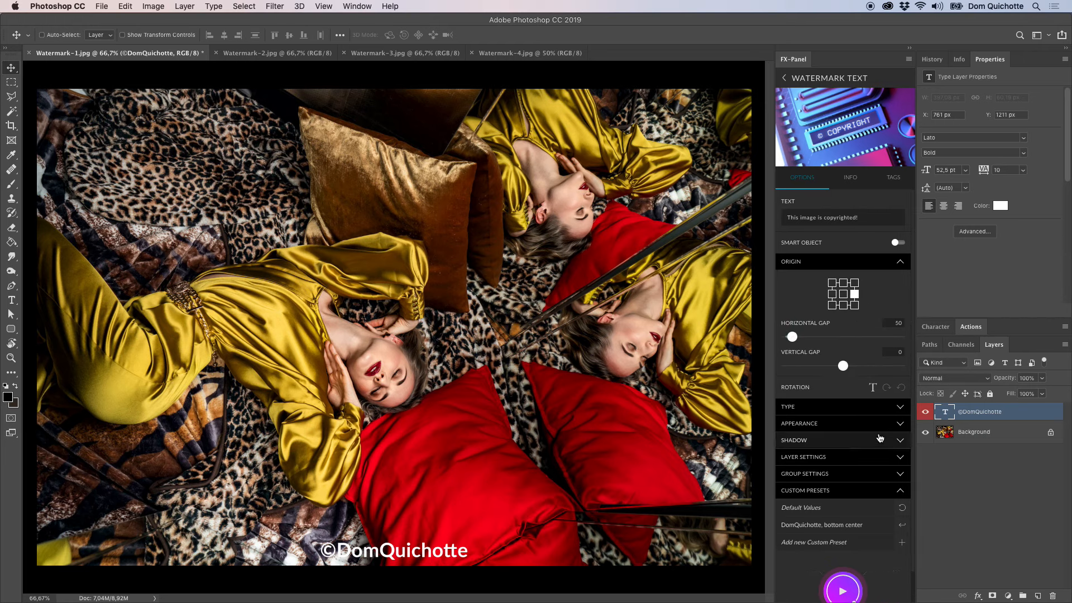
click(858, 262)
Set the font size to 23.5 and create the copyright text as an additional watermark.
click(854, 277)
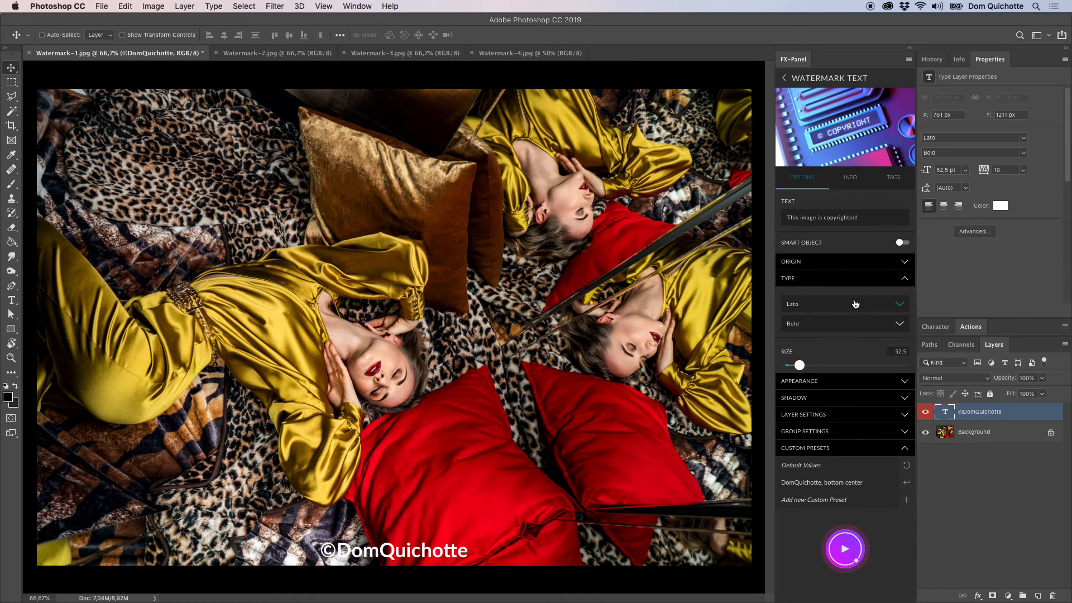
drag(799, 372, 792, 375)
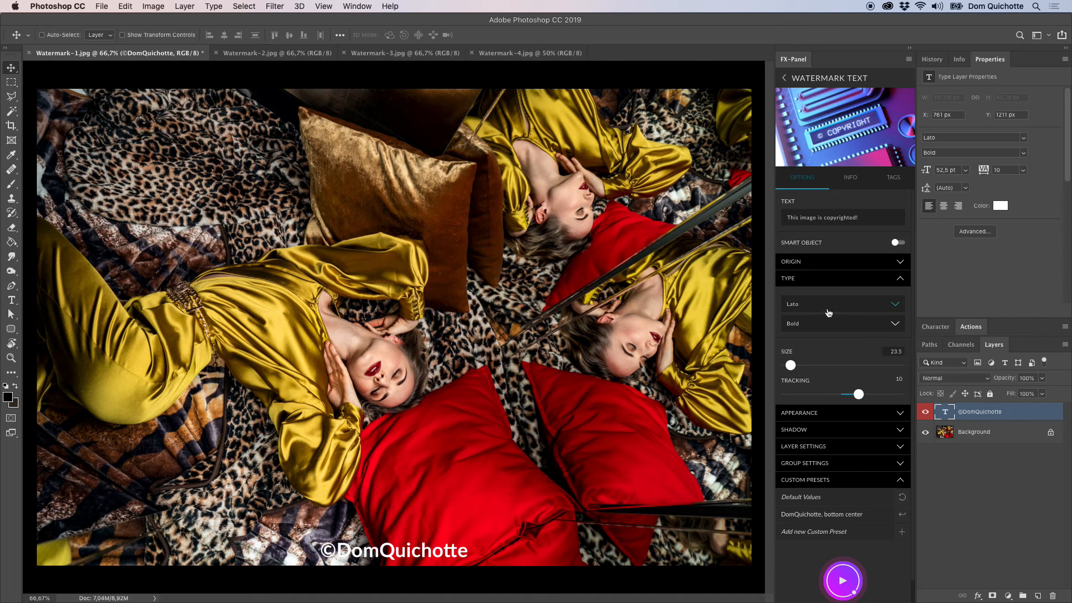
click(838, 279)
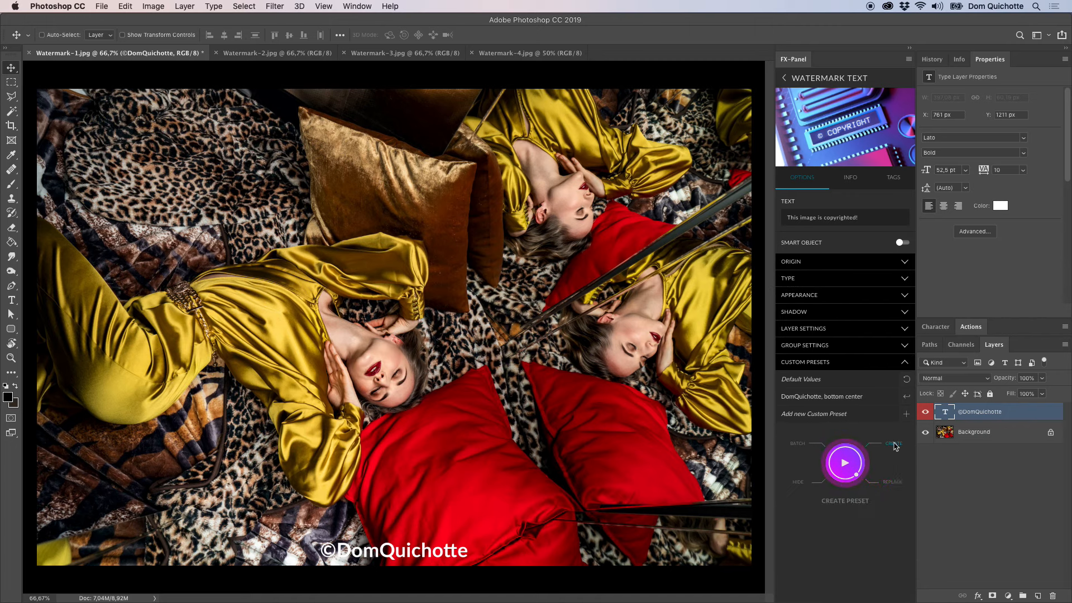
click(845, 462)
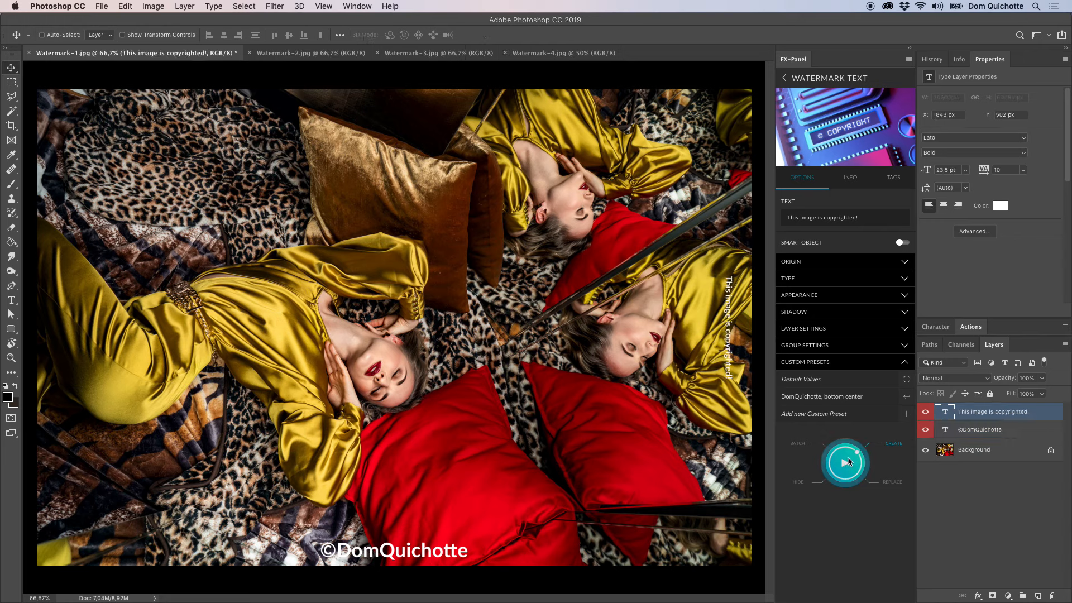
Reduce the copyright text's horizontal gap to 9 and replace that watermark.
click(835, 261)
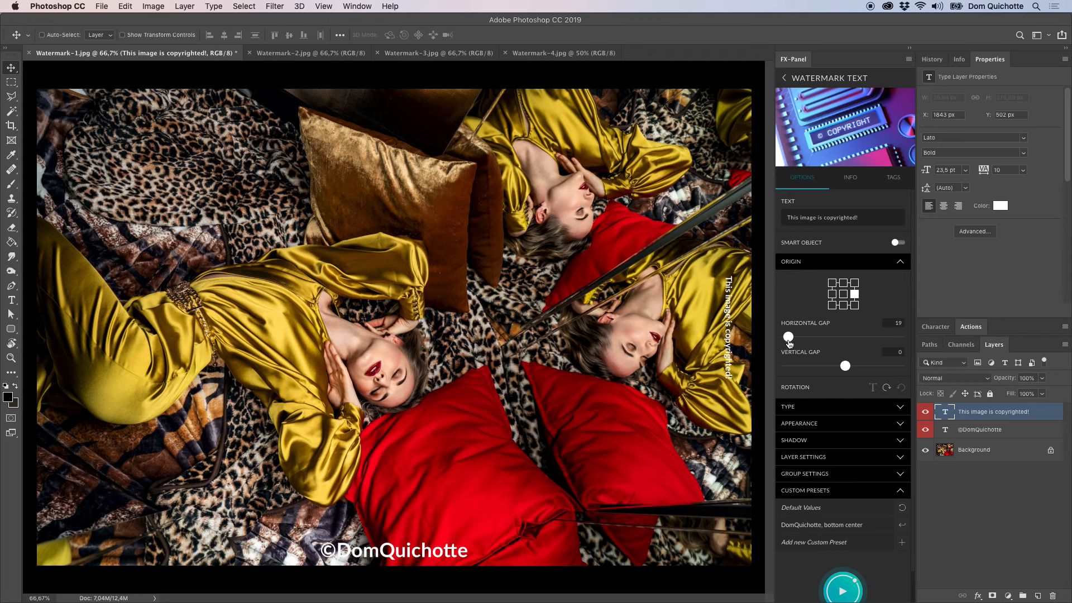
drag(789, 344, 789, 344)
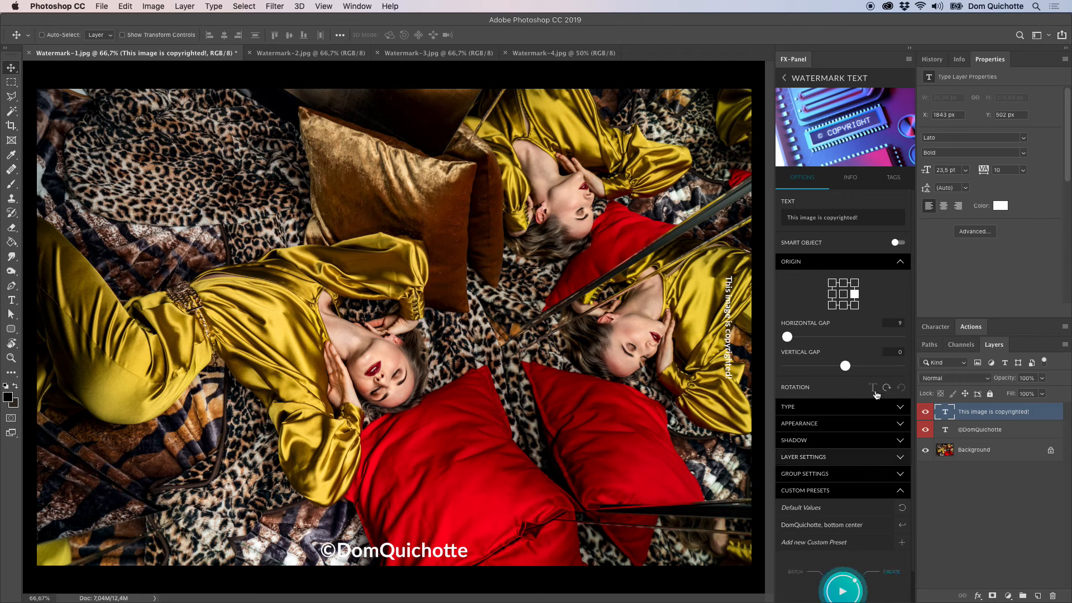
click(843, 261)
click(853, 461)
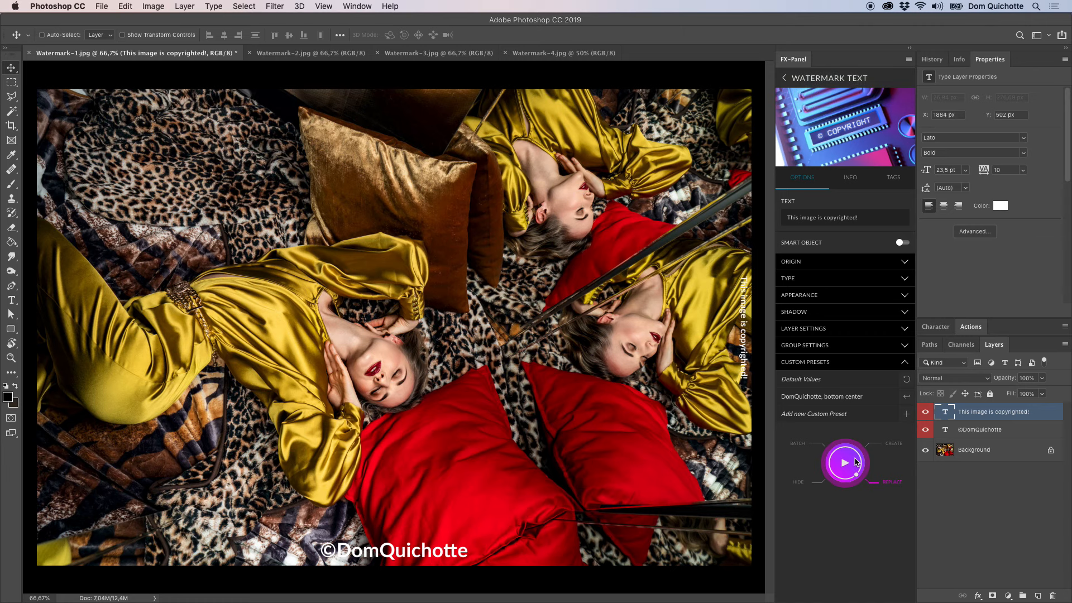
Save the current settings as a custom preset named "Copyrighted".
click(906, 414)
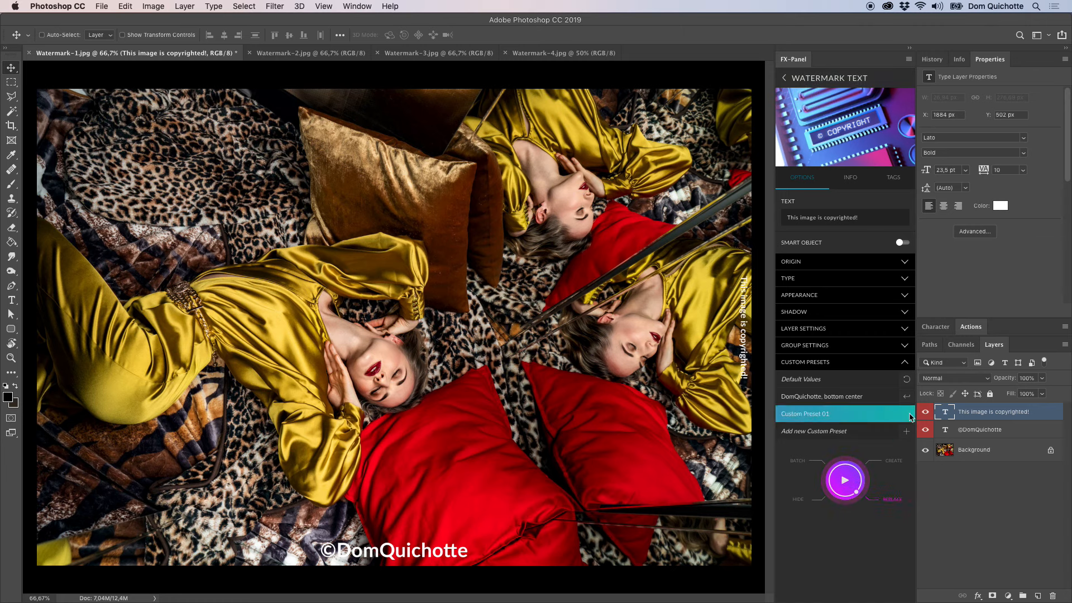
double_click(794, 414)
text(Copyrighted)
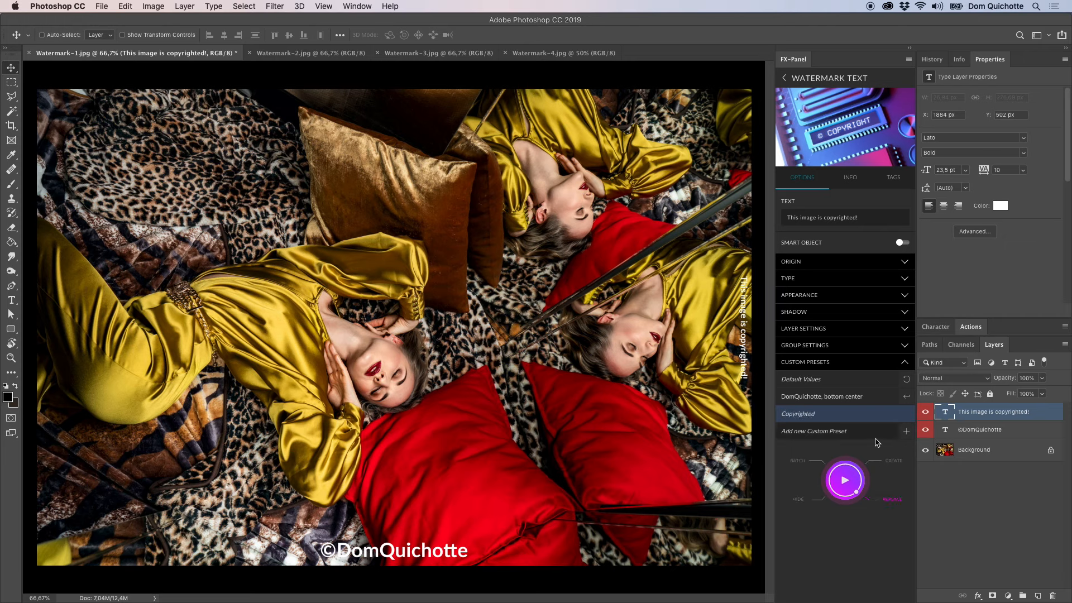
key(Return)
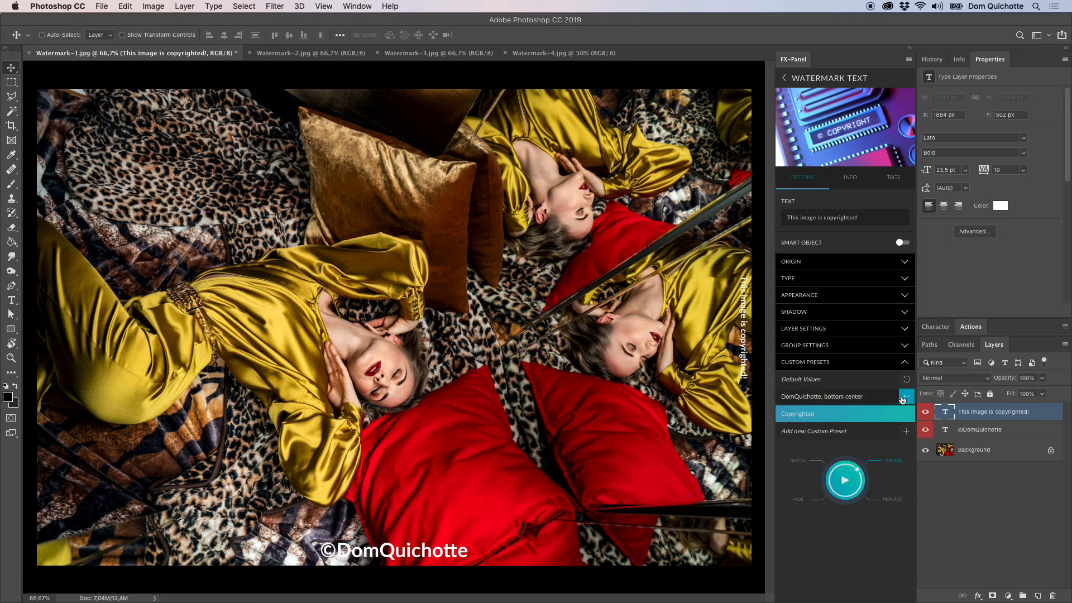
Delete both watermark layers and recreate them from the bottom-center and Copyrighted custom presets.
shift+click(984, 429)
key(Delete)
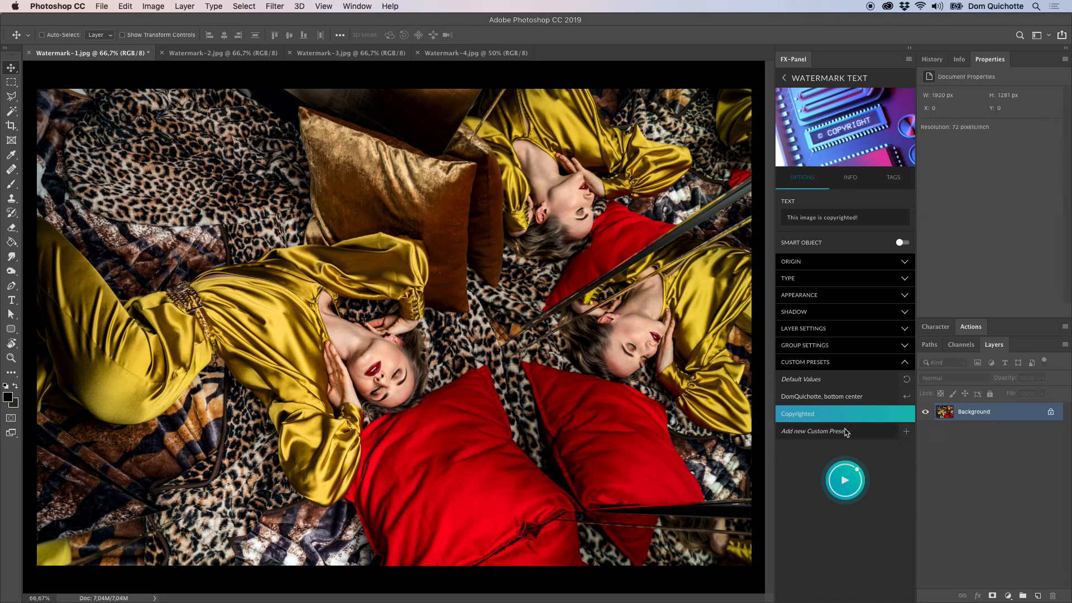
click(841, 398)
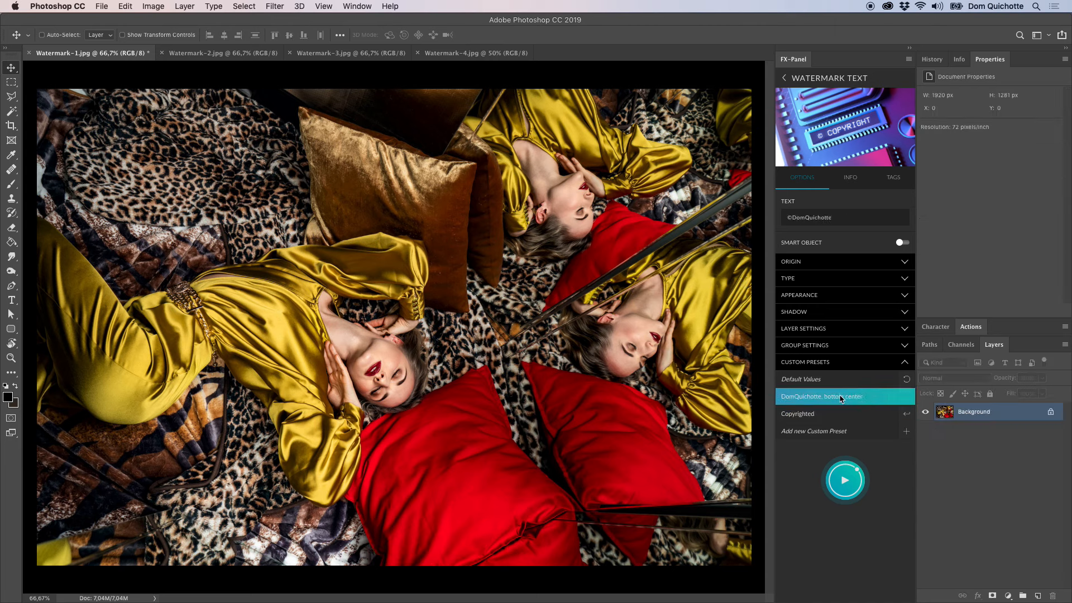
click(857, 479)
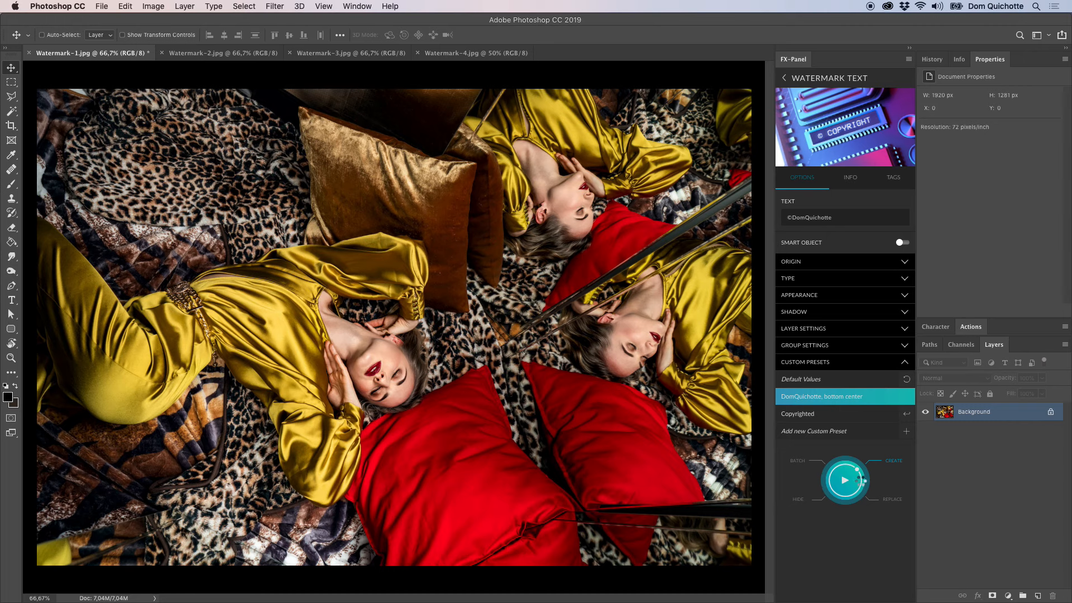
click(888, 414)
click(845, 479)
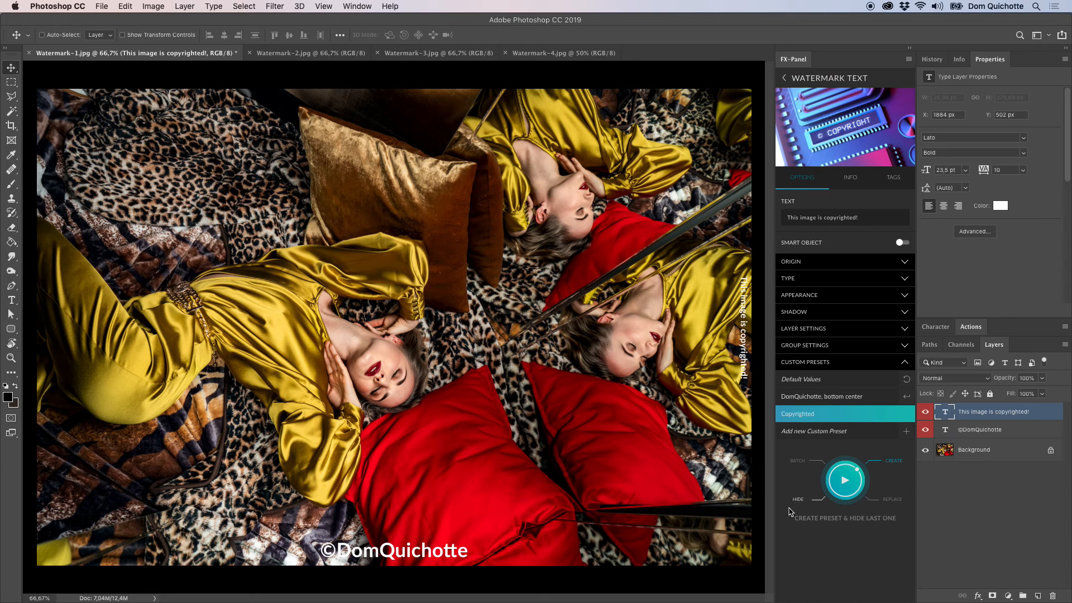
Try to apply the Watermark Logo preset directly from the preset list, and open its options.
click(861, 365)
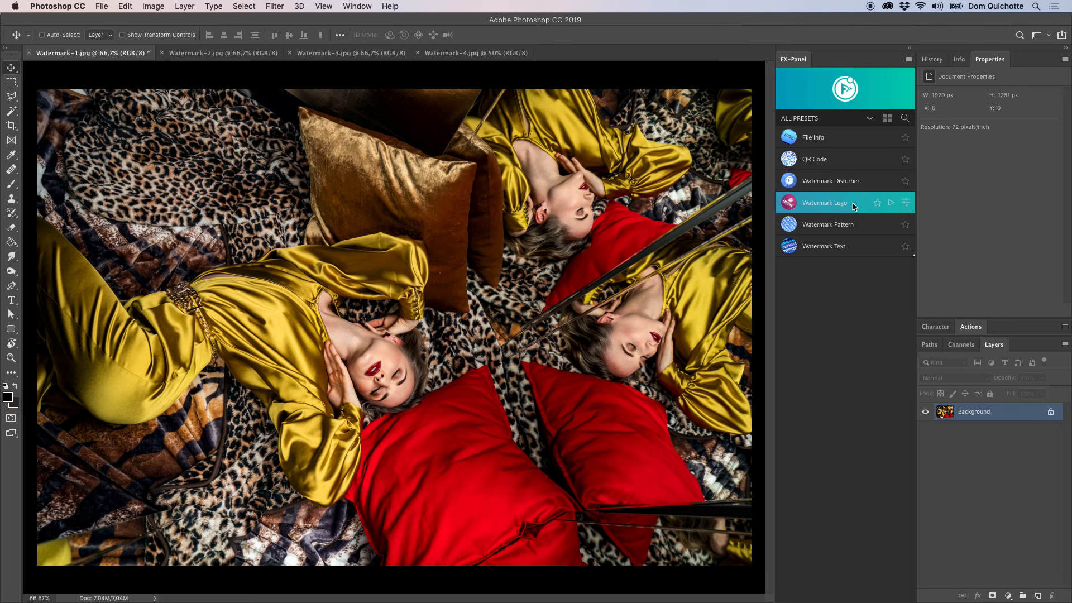
click(892, 203)
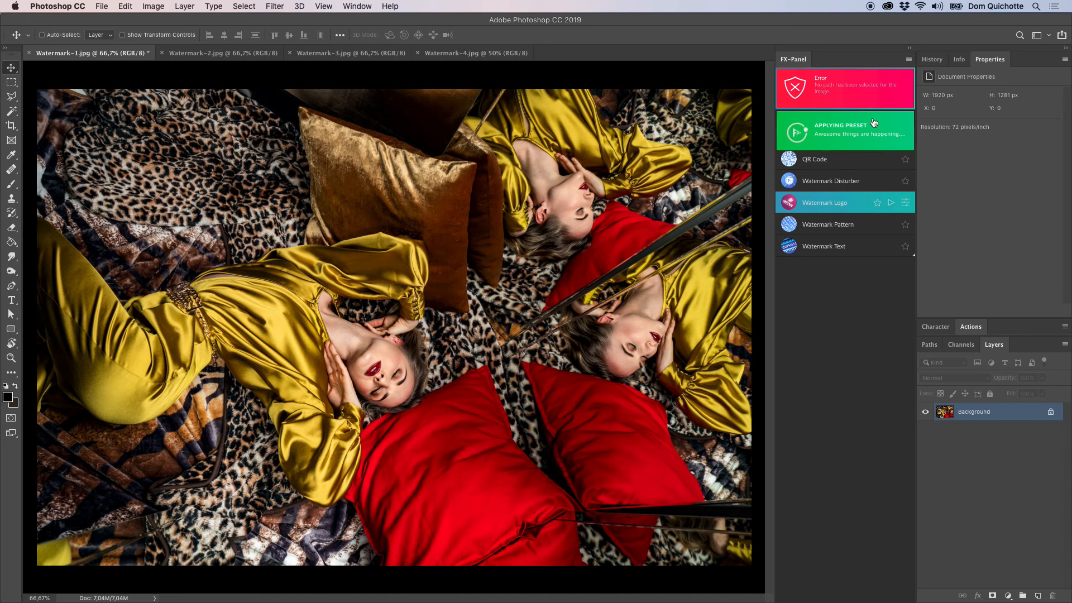
click(828, 98)
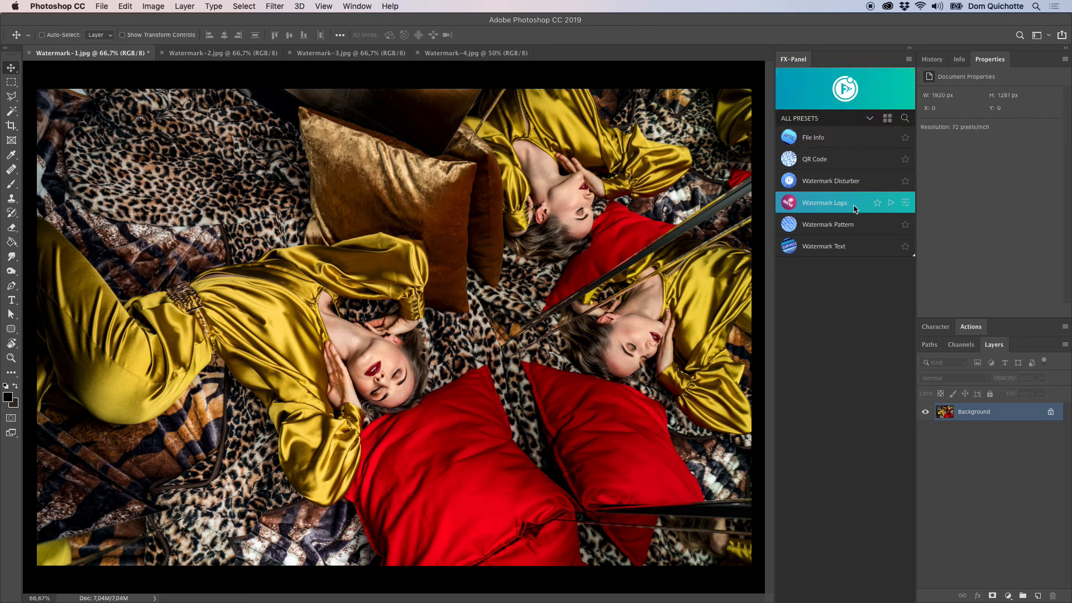
click(906, 207)
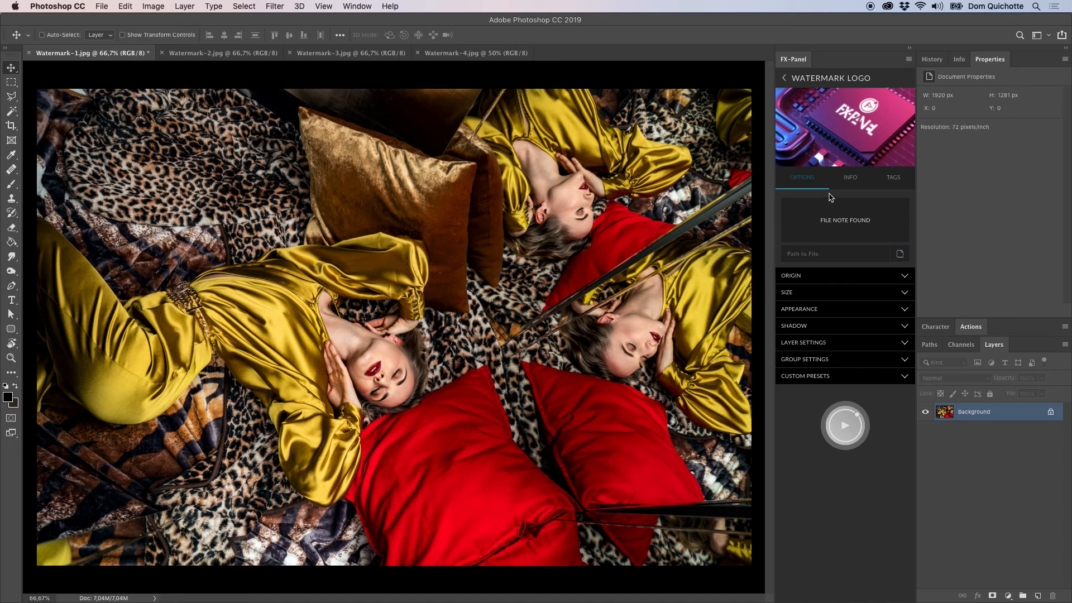
Open the Watermark Logo preset's online help and check which picture formats are supported as a logo.
click(857, 186)
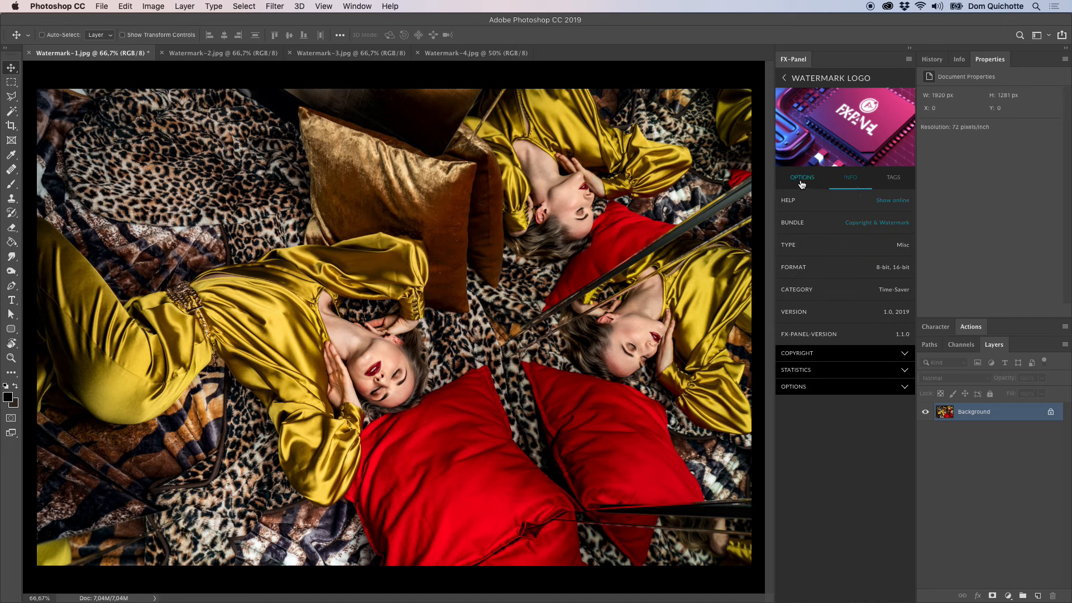
click(833, 206)
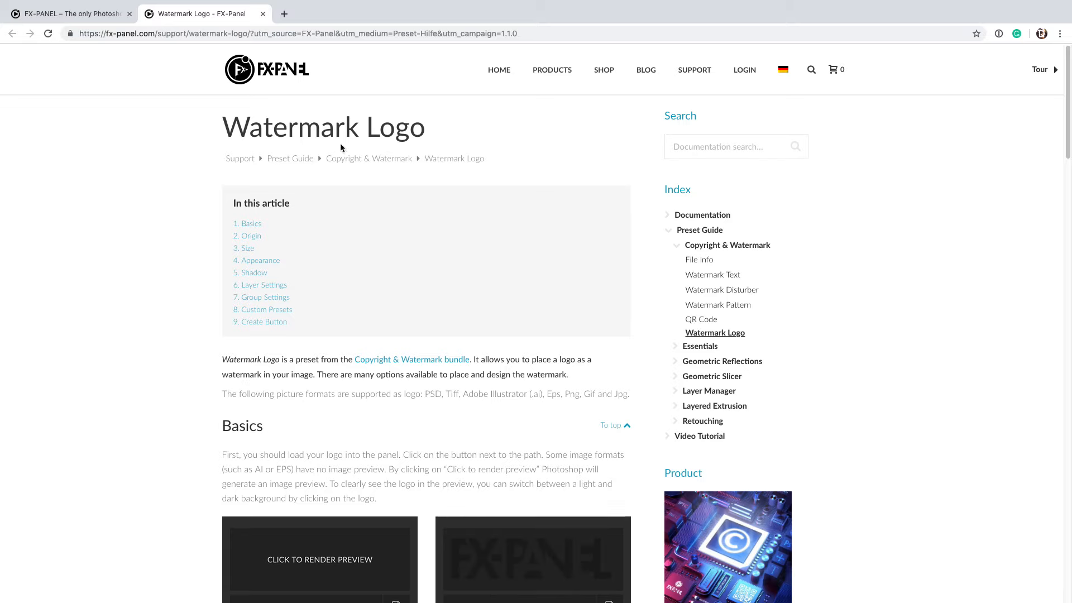
drag(222, 128, 424, 138)
click(529, 139)
scroll(530, 138, down, 5)
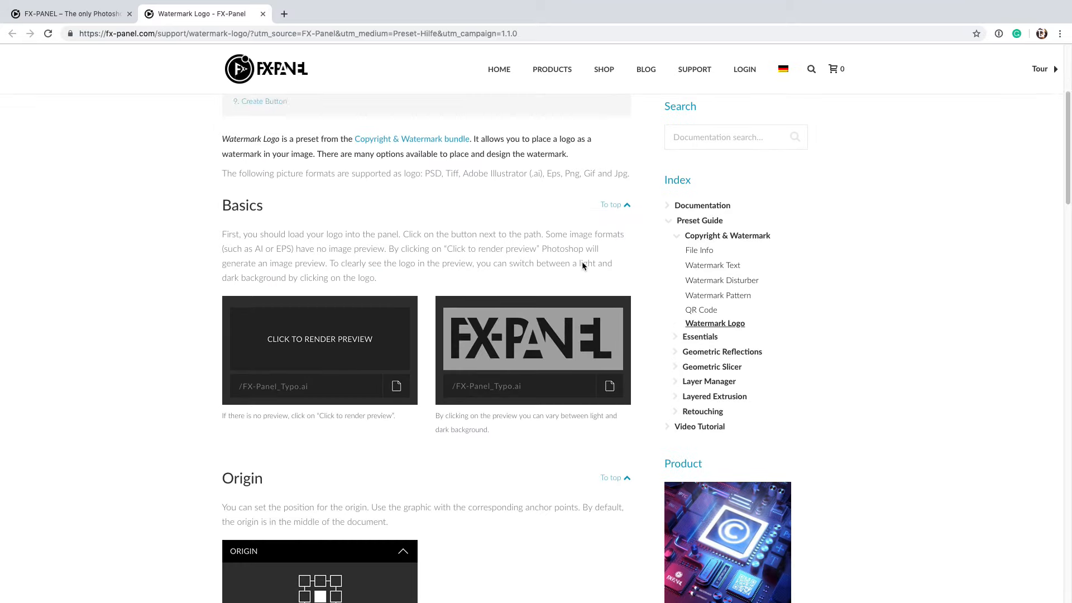
scroll(534, 239, up, 1)
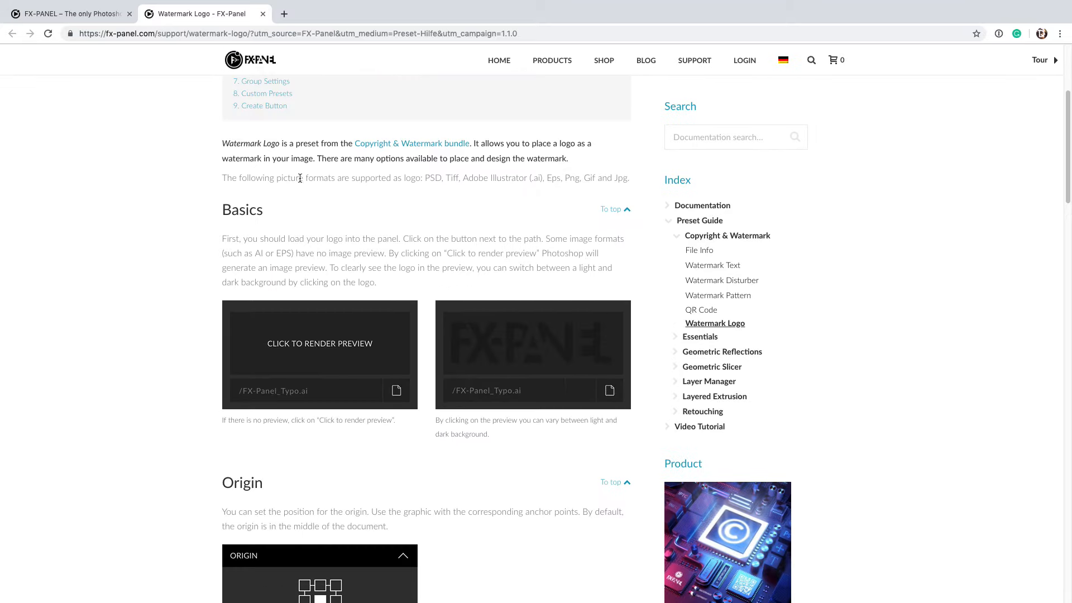
drag(432, 180, 534, 180)
click(481, 188)
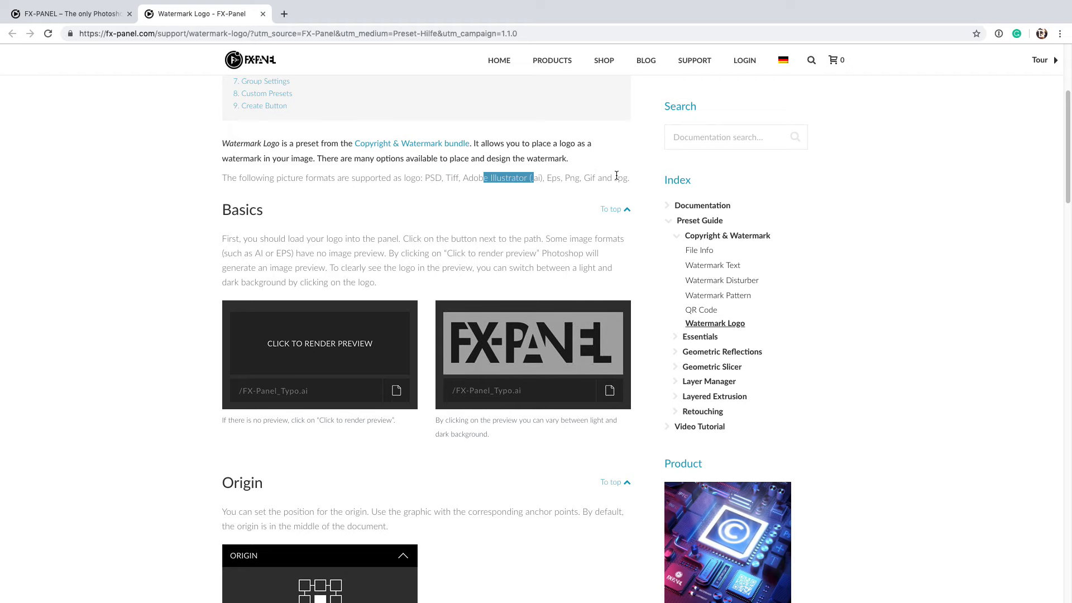
scroll(617, 179, down, 10)
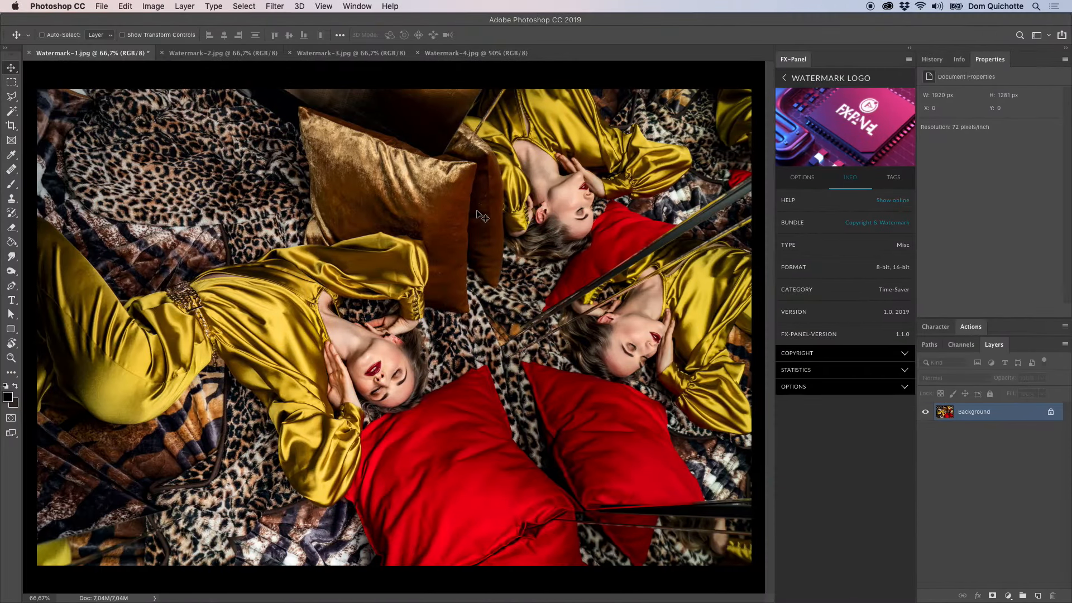
Load FX-Panel_Typo_Black.ai as the Watermark Logo file and render its preview.
click(797, 178)
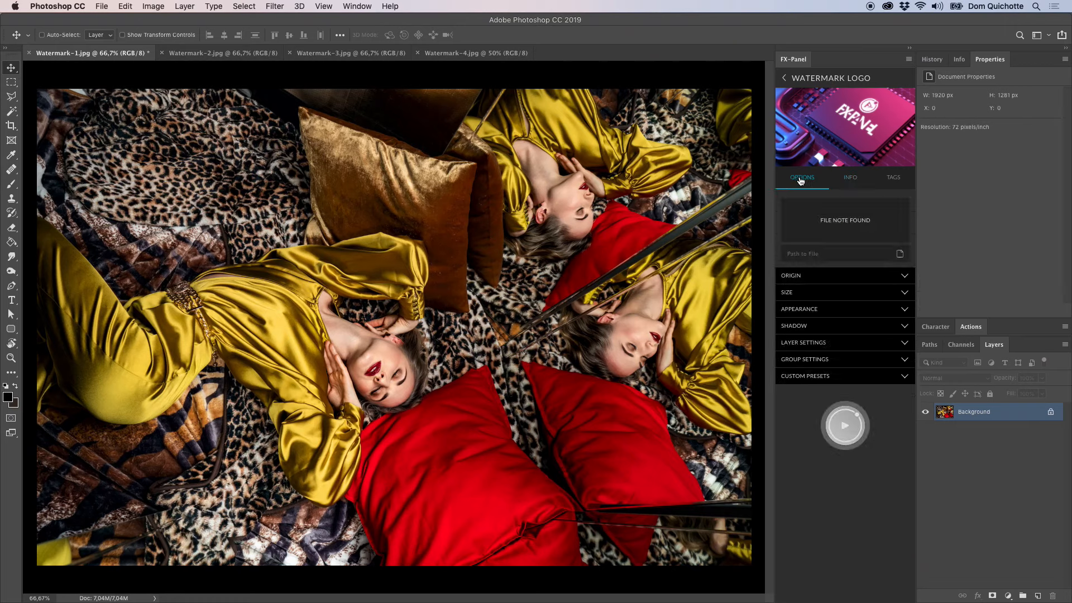
click(900, 255)
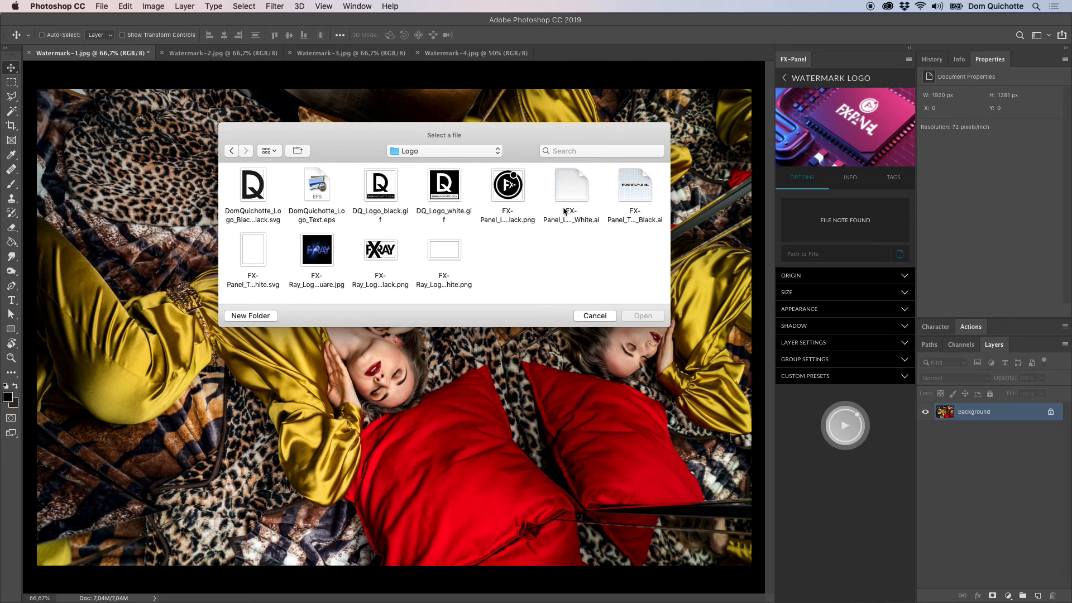
click(636, 201)
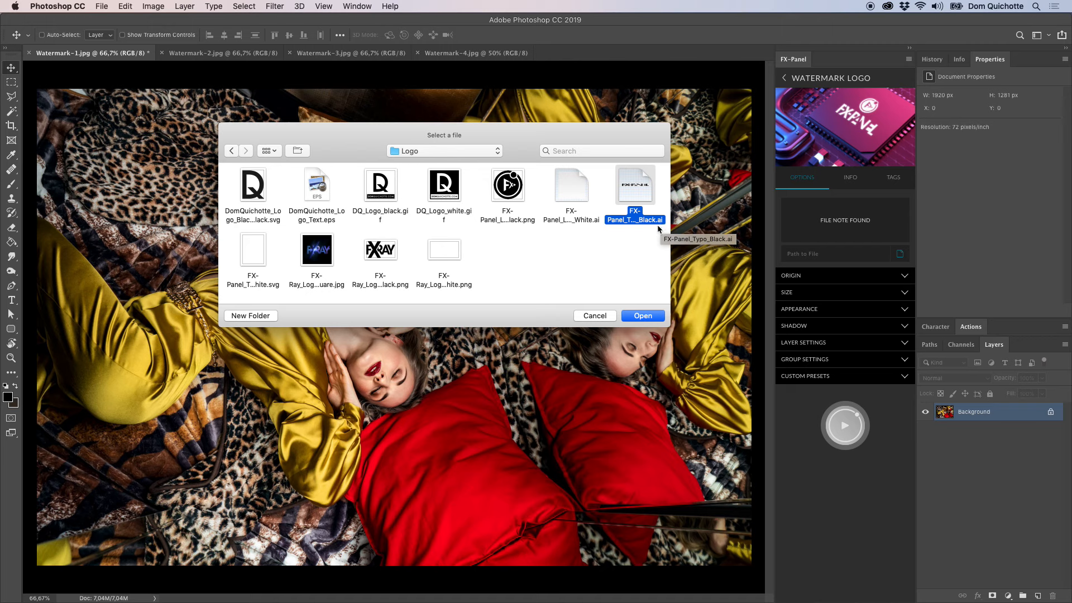
click(644, 316)
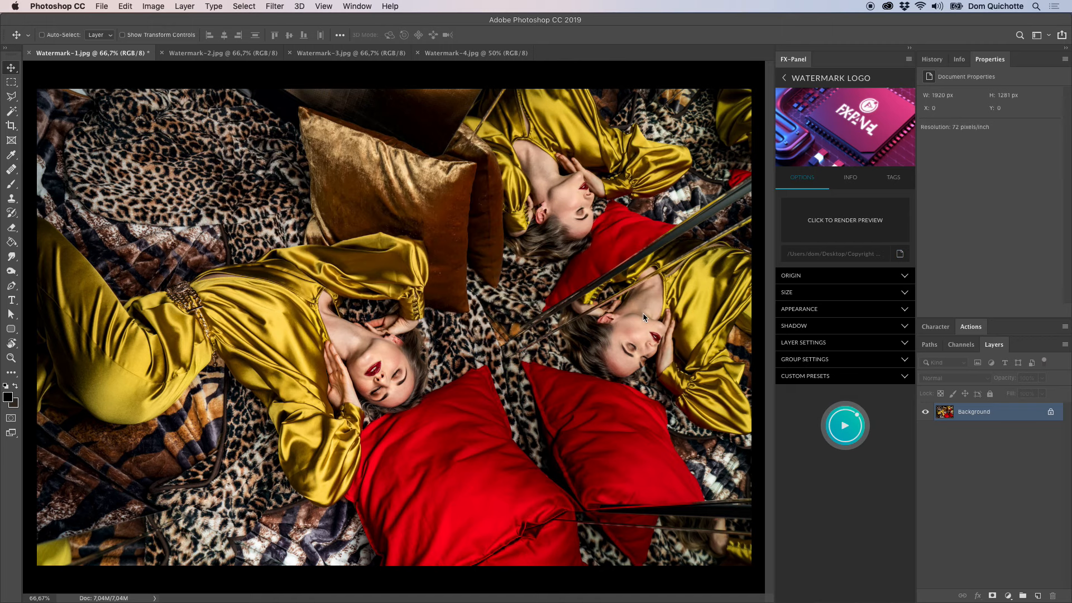
click(844, 226)
Toggle the logo preview between dark and light backgrounds, leaving it light, and create the logo watermark.
click(836, 230)
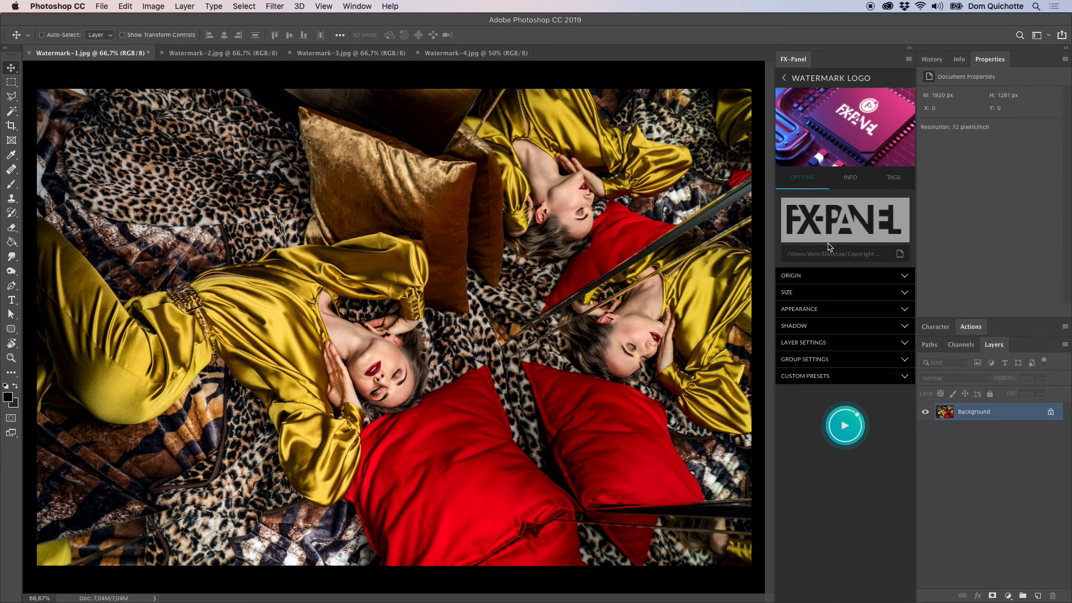
click(832, 243)
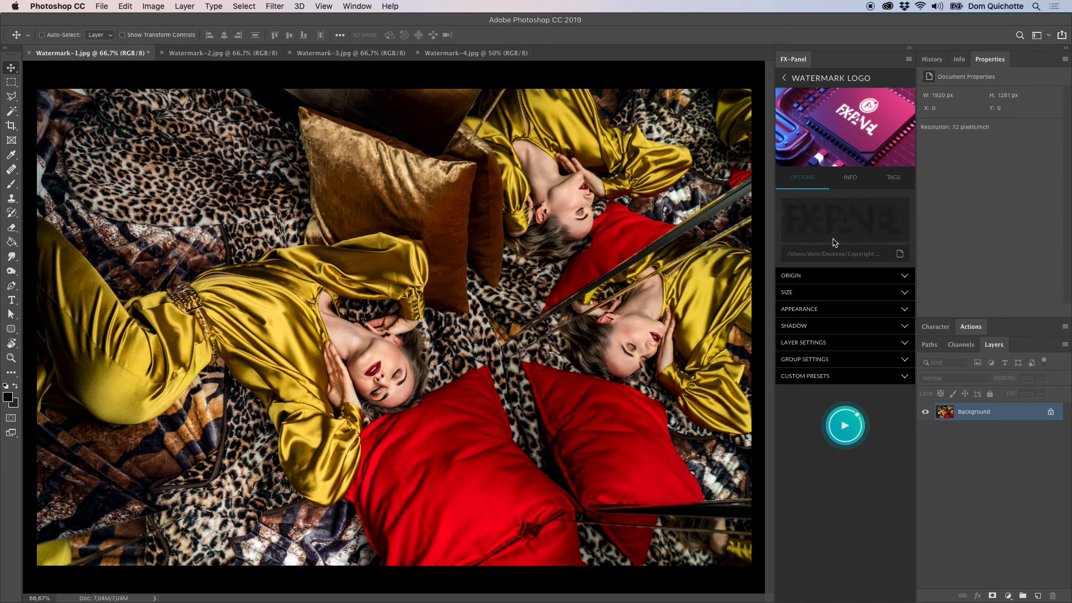
click(833, 243)
click(835, 241)
click(834, 241)
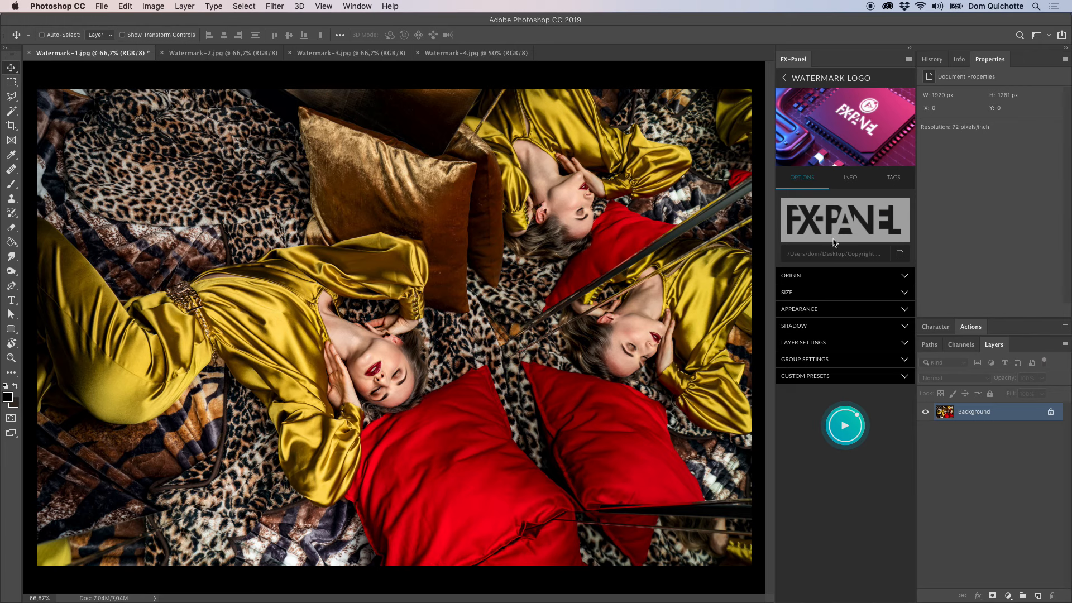
click(859, 425)
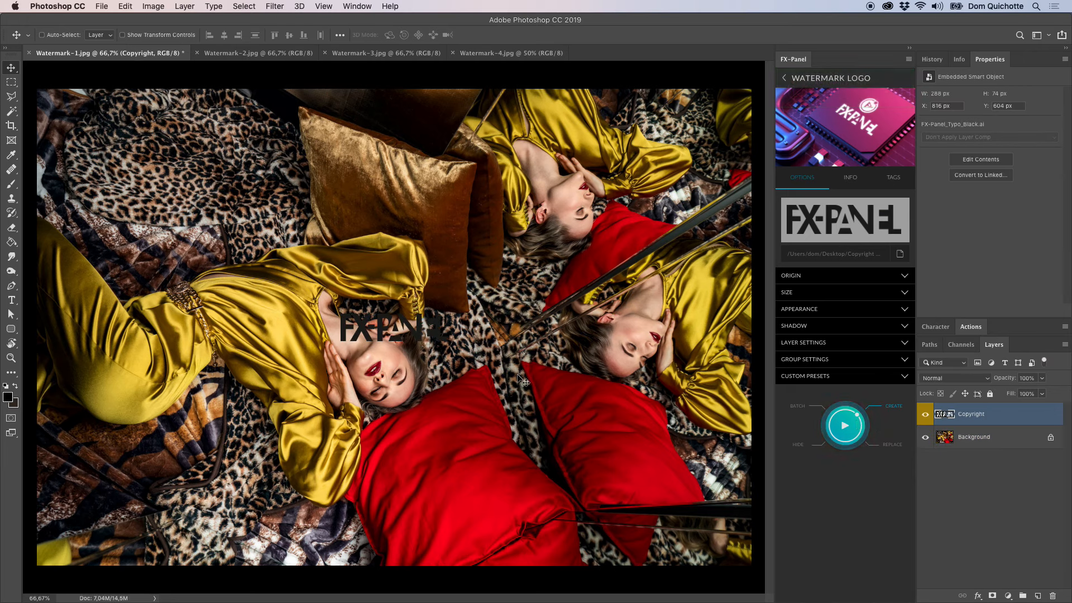
Replace the logo watermark with a version colorized white (#FFFFFF) and anchored to the image's top-left corner.
click(826, 279)
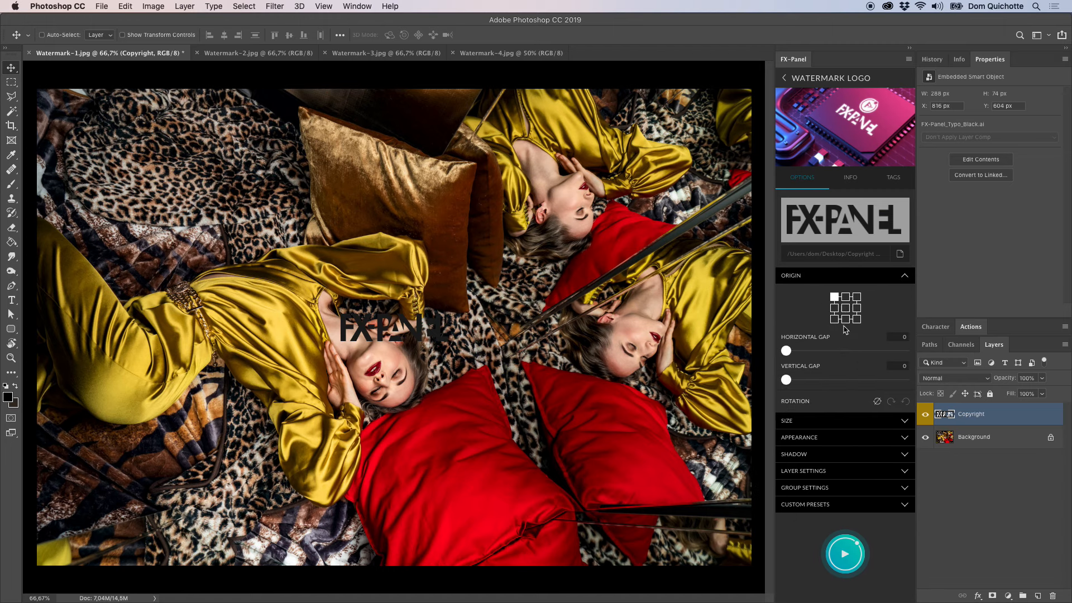
click(847, 276)
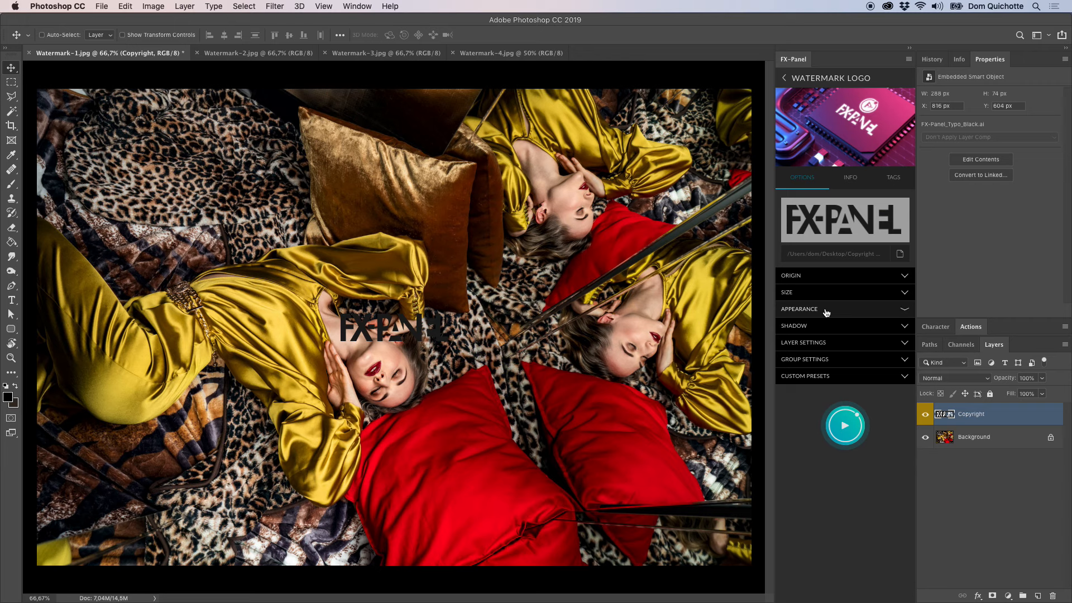
click(830, 311)
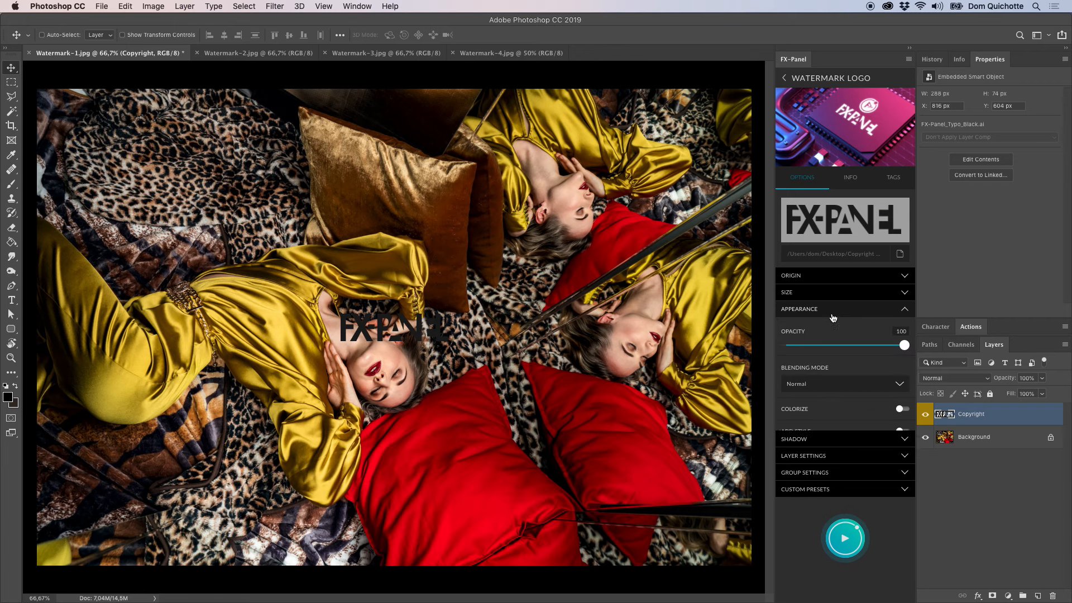
click(821, 417)
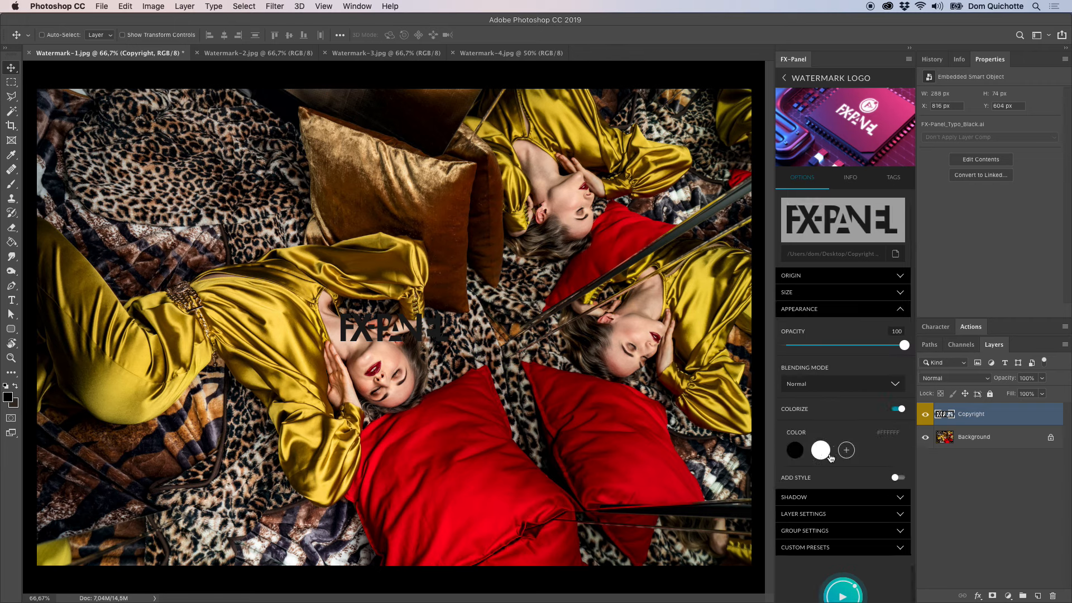
click(854, 311)
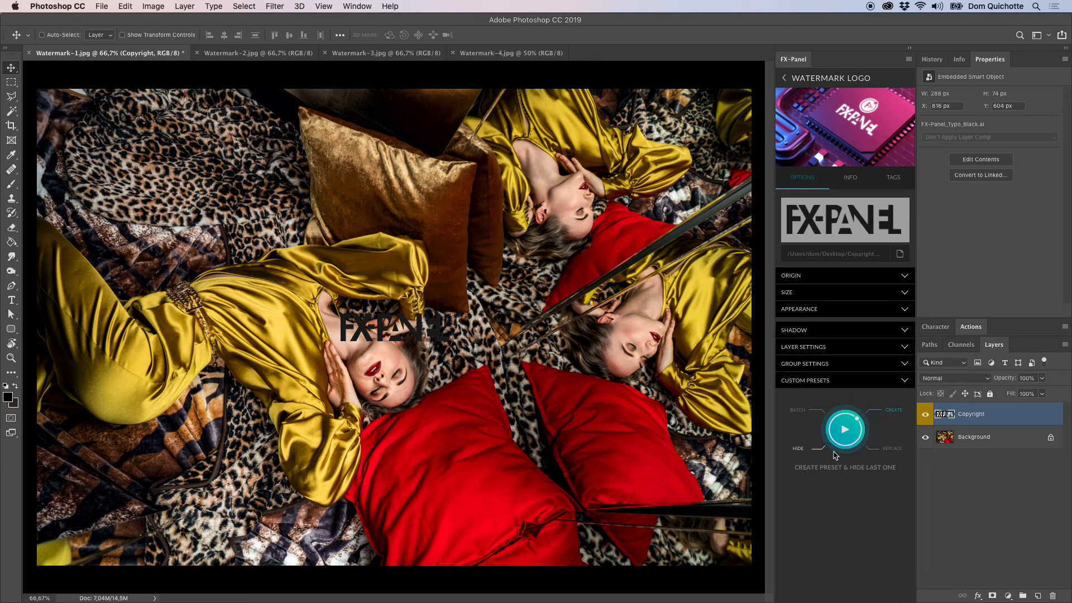
click(848, 435)
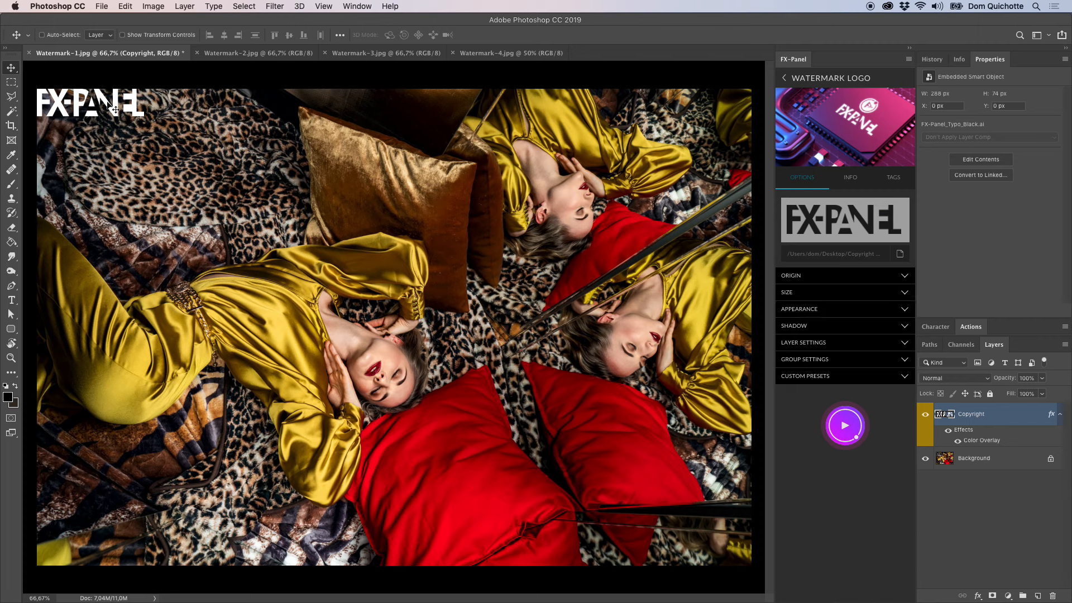
Replace the watermark with the DQ_Logo_black.gif logo, with Colorize turned off.
click(899, 254)
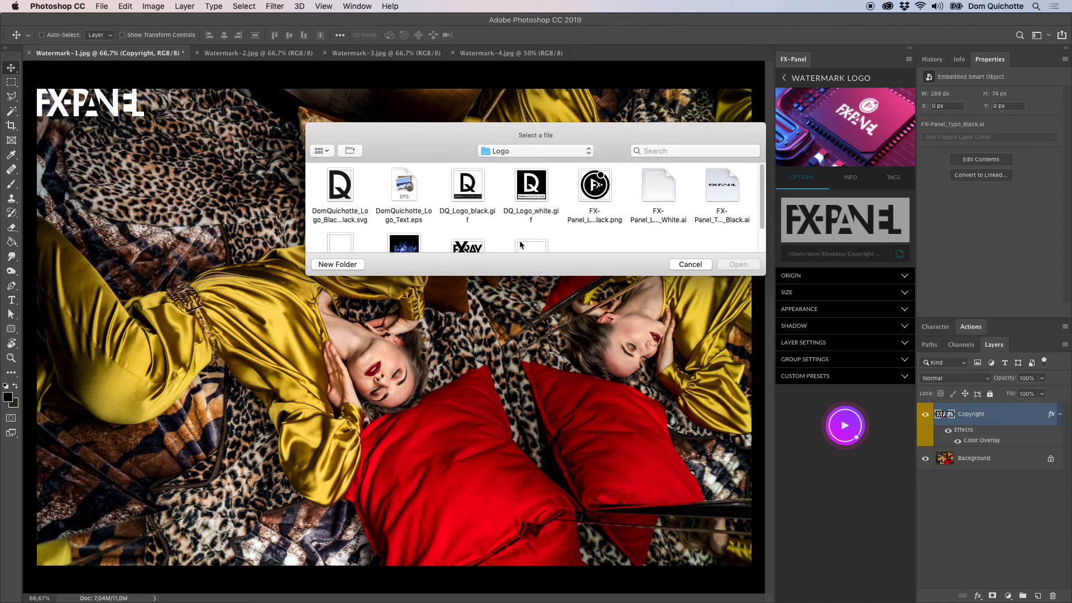
click(479, 201)
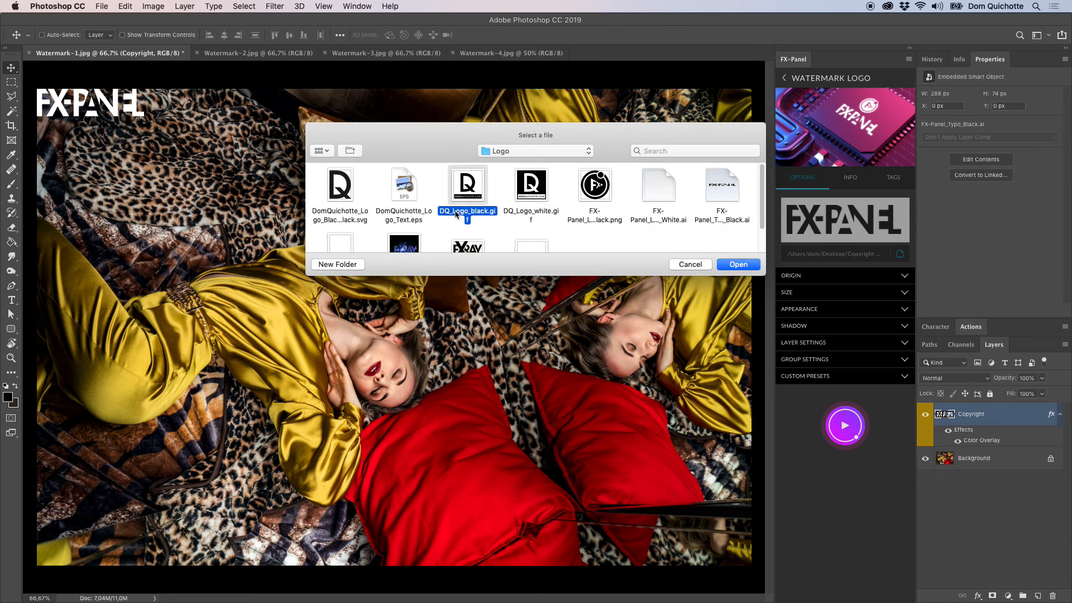
click(738, 264)
click(837, 310)
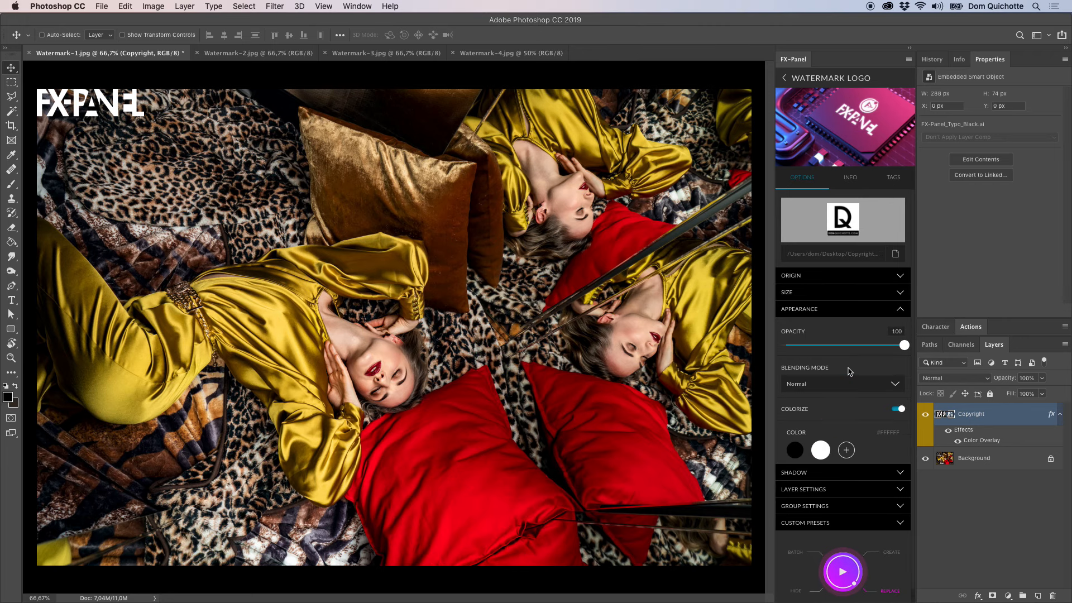
click(852, 313)
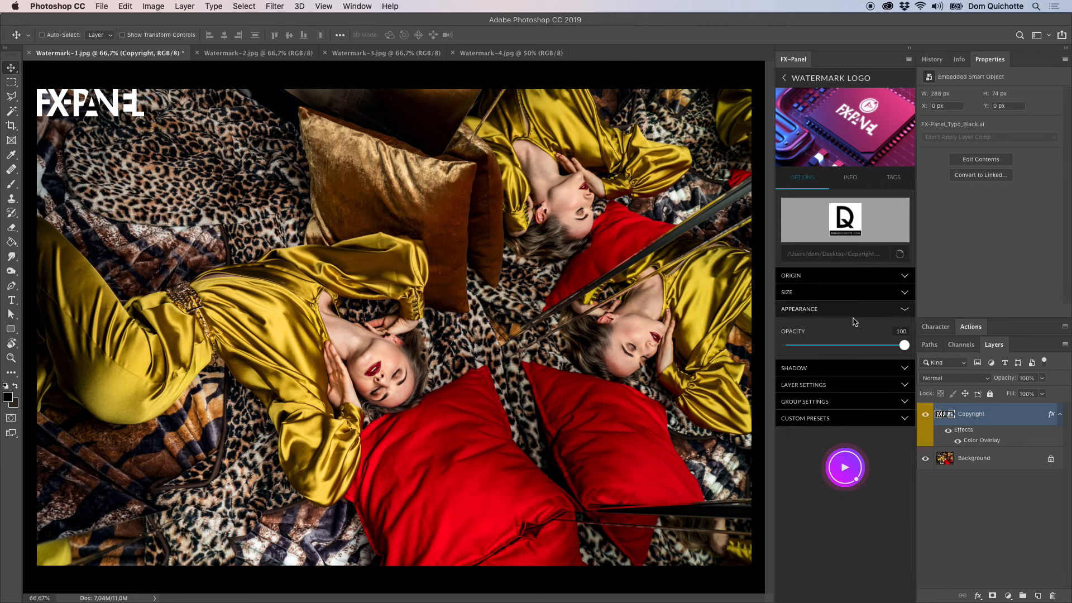
click(859, 431)
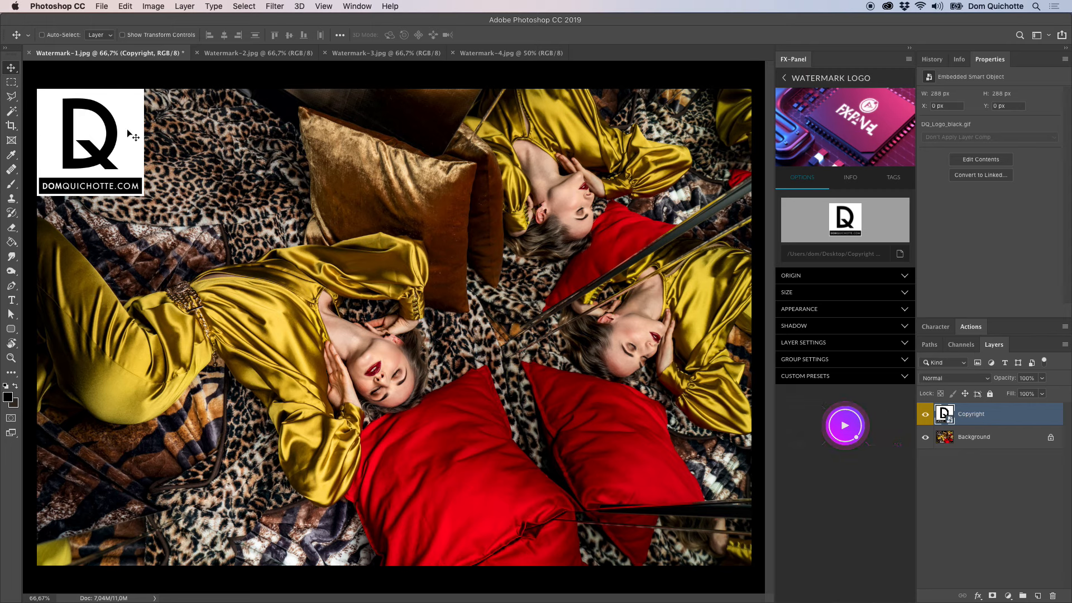
Turn Colorize back on in white for the GIF logo and replace the watermark.
click(849, 309)
click(828, 413)
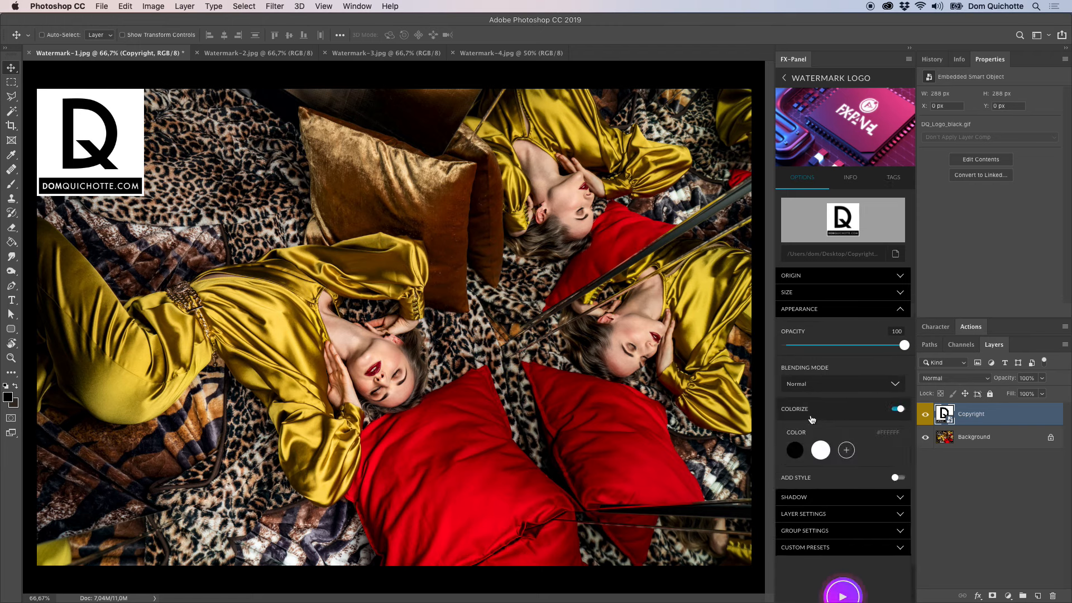
click(851, 310)
click(852, 452)
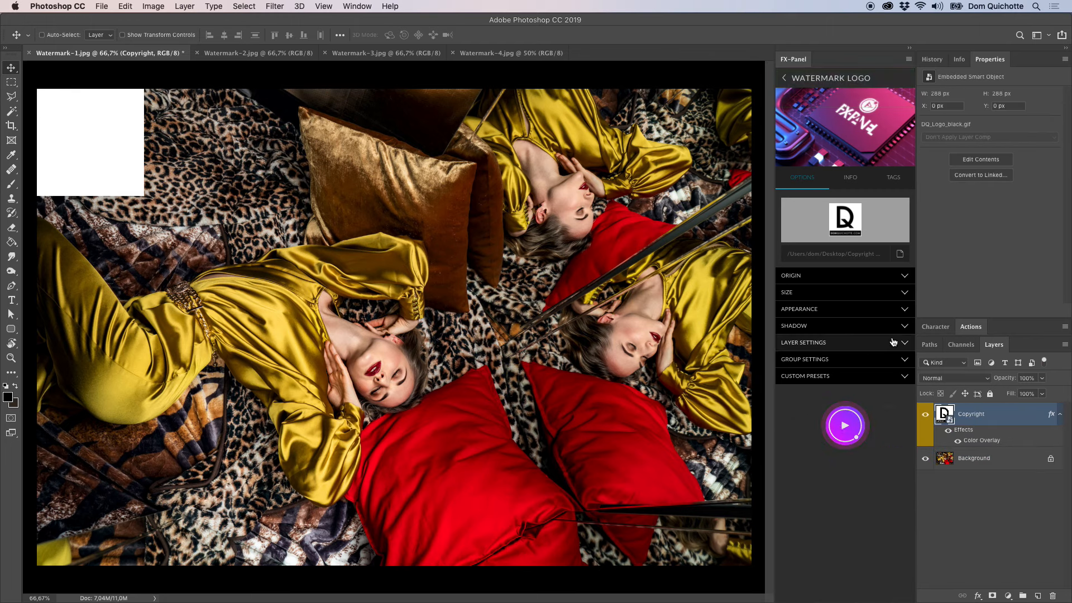
Load FX-Panel_Logo_White.ai, render its preview and replace the current watermark with it.
click(900, 254)
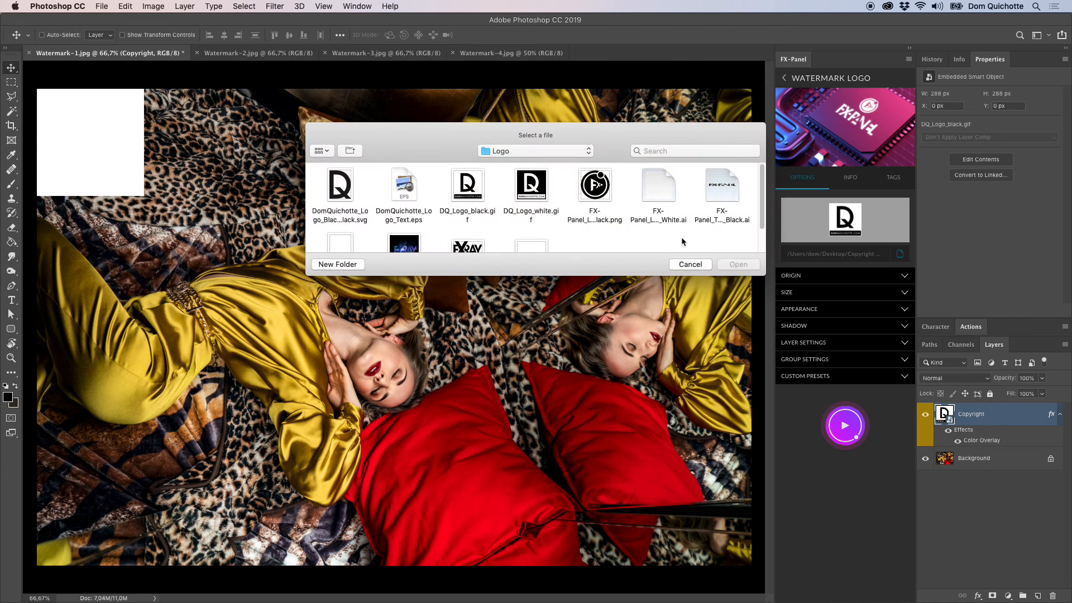
scroll(648, 233, down, 2)
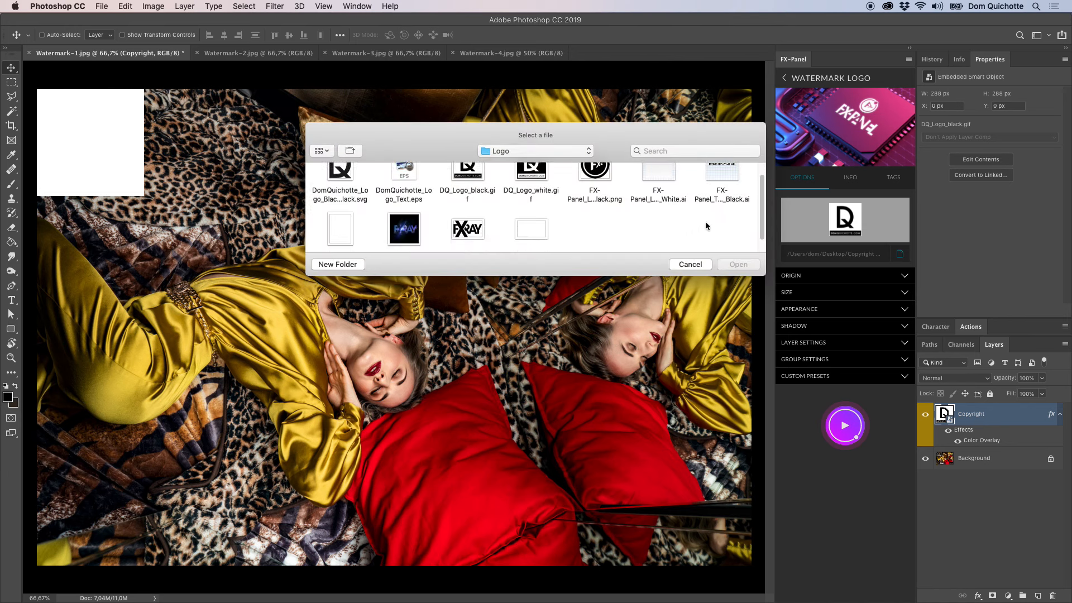
click(673, 192)
click(748, 264)
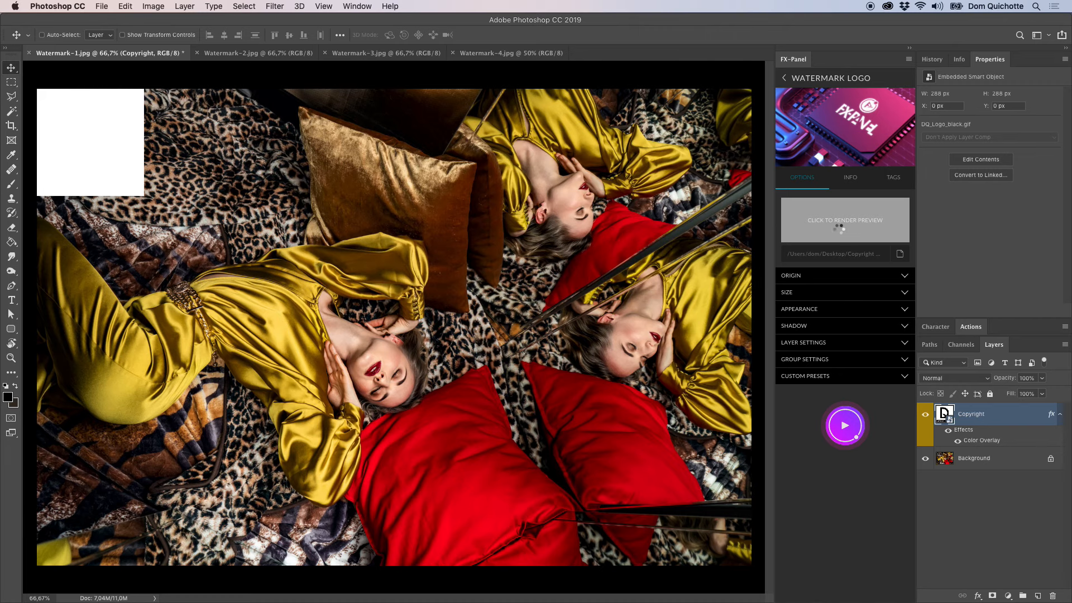
click(839, 232)
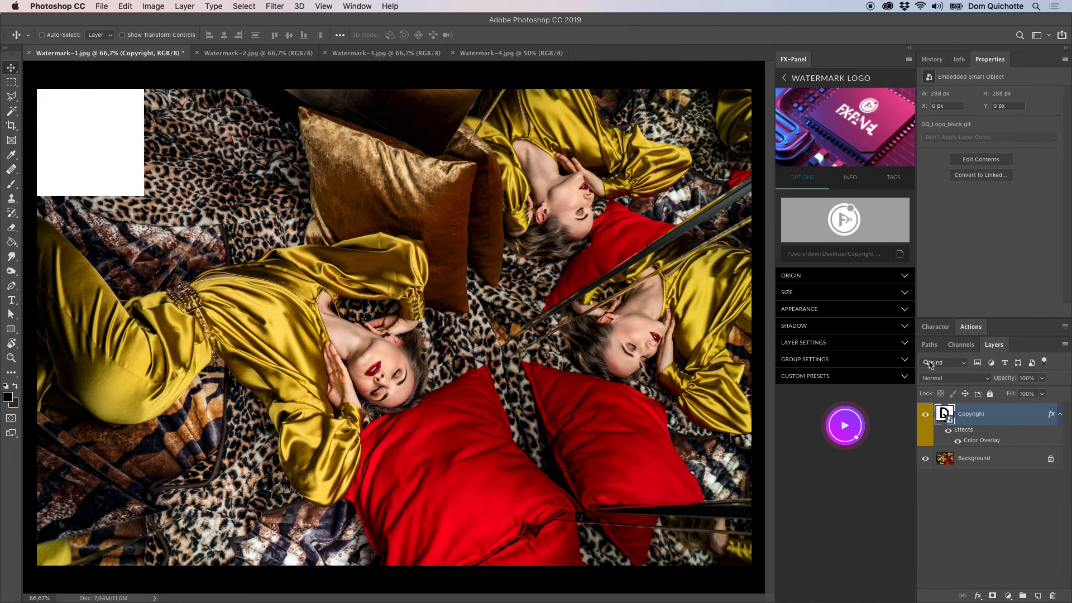
click(850, 433)
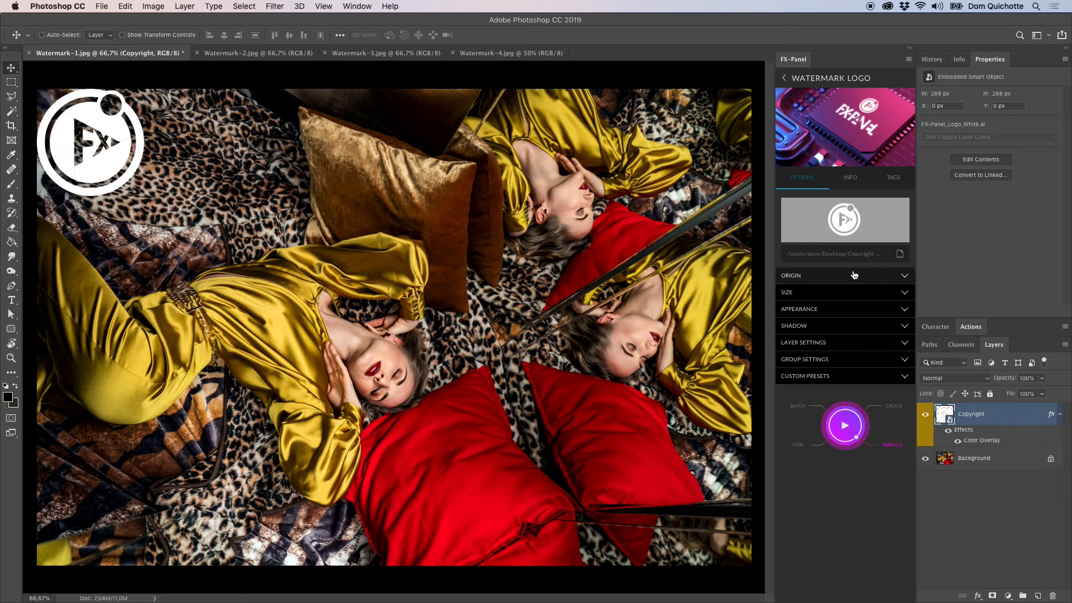
Set the logo size to 10 percent, after trying the pixel unit, and replace the watermark.
click(852, 292)
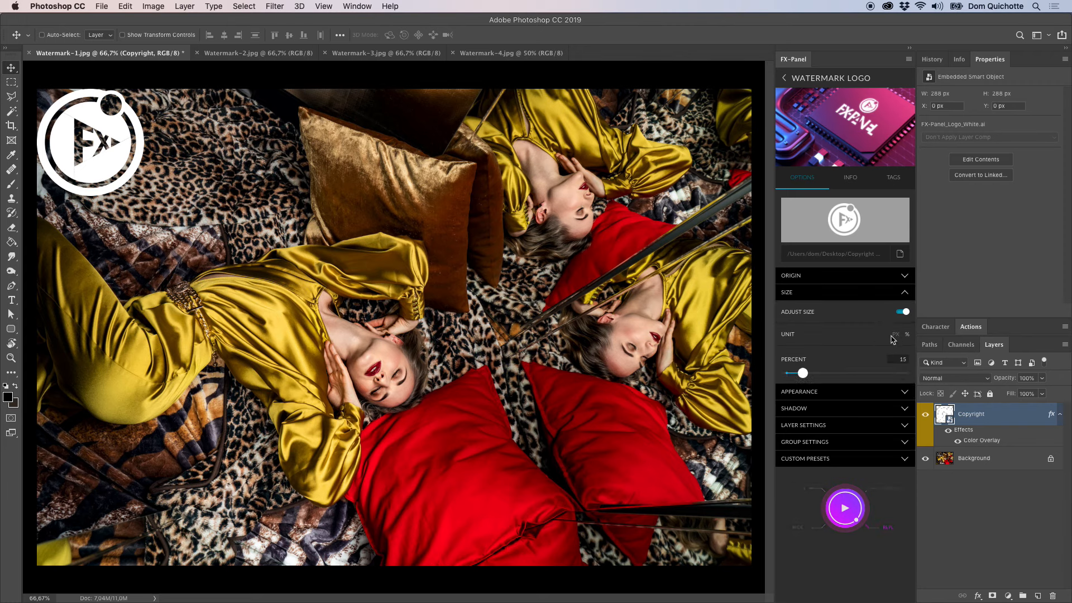
click(896, 334)
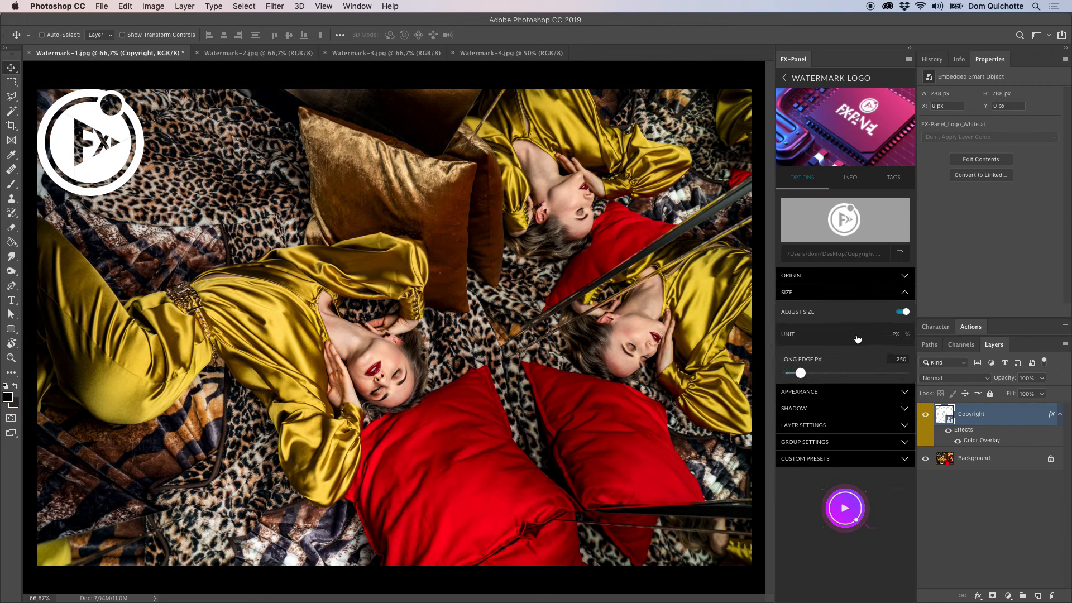
click(907, 334)
drag(805, 373, 796, 373)
click(848, 513)
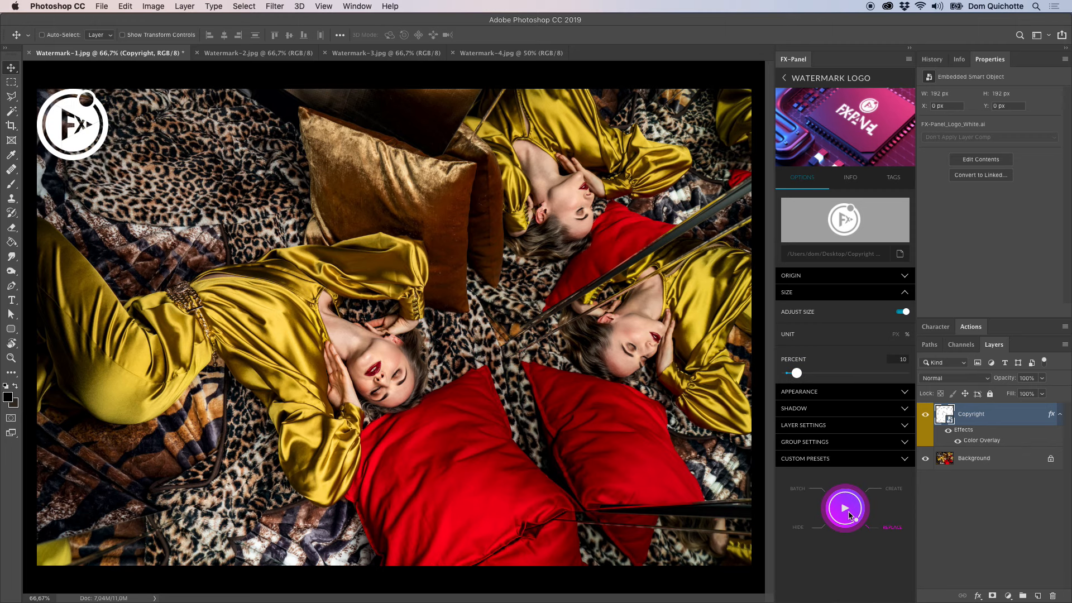
Turn off Colorize and turn on Add Style in the logo watermark's appearance options.
click(845, 292)
click(860, 313)
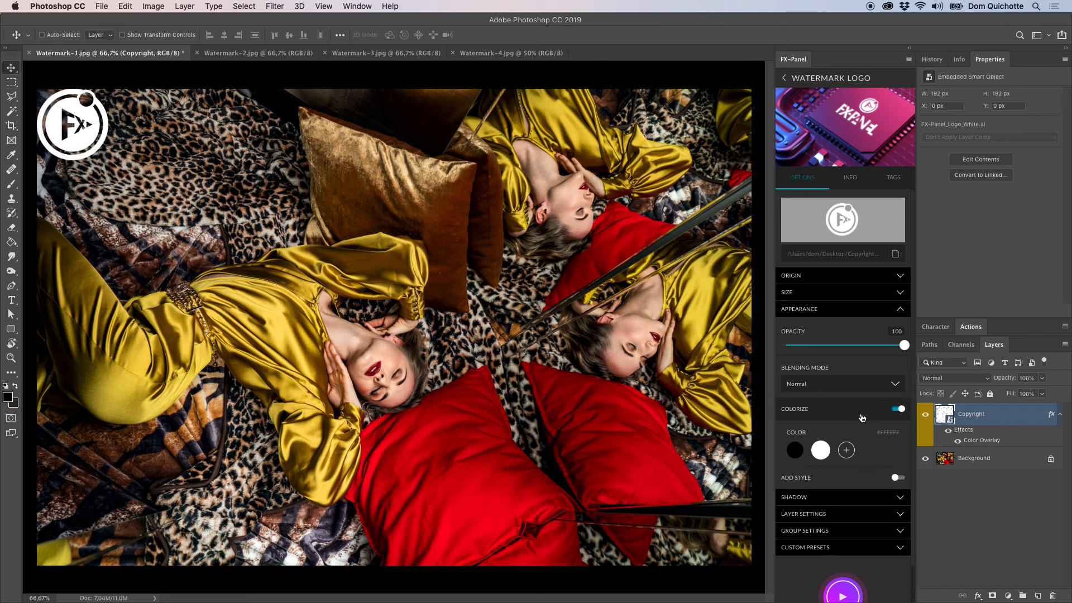
click(863, 418)
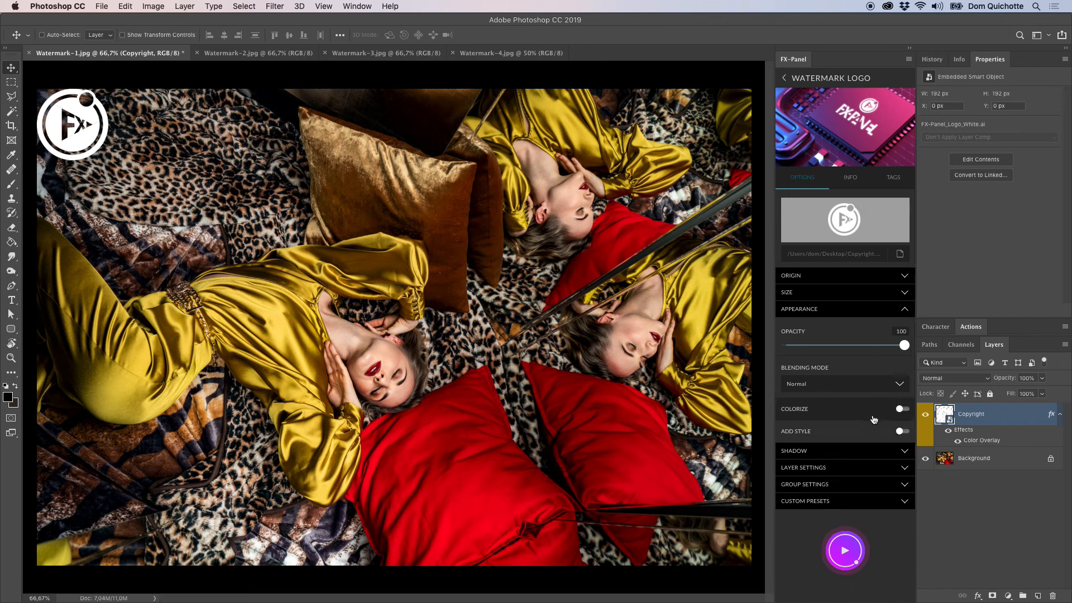
click(848, 433)
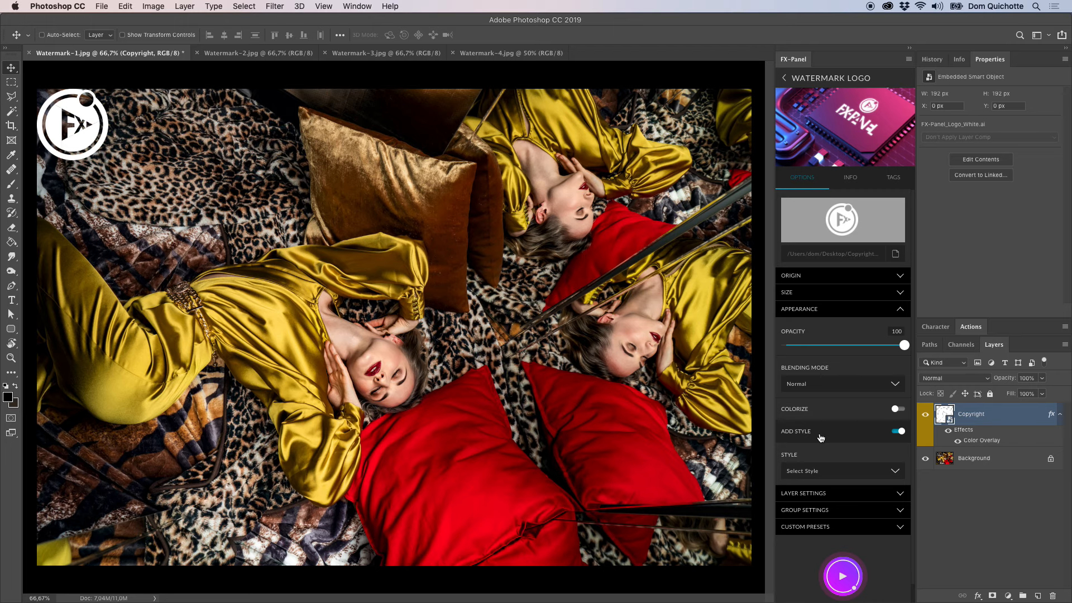
In the Copyright layer's style settings, disable the Color Overlay and lower Fill Opacity to 0 percent.
double_click(1014, 420)
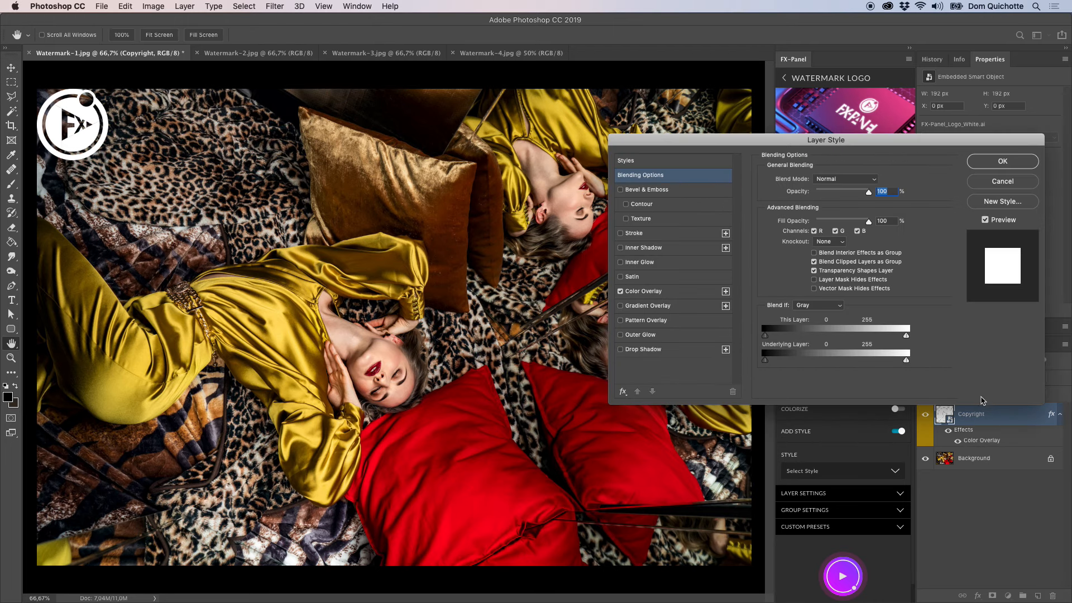
click(628, 295)
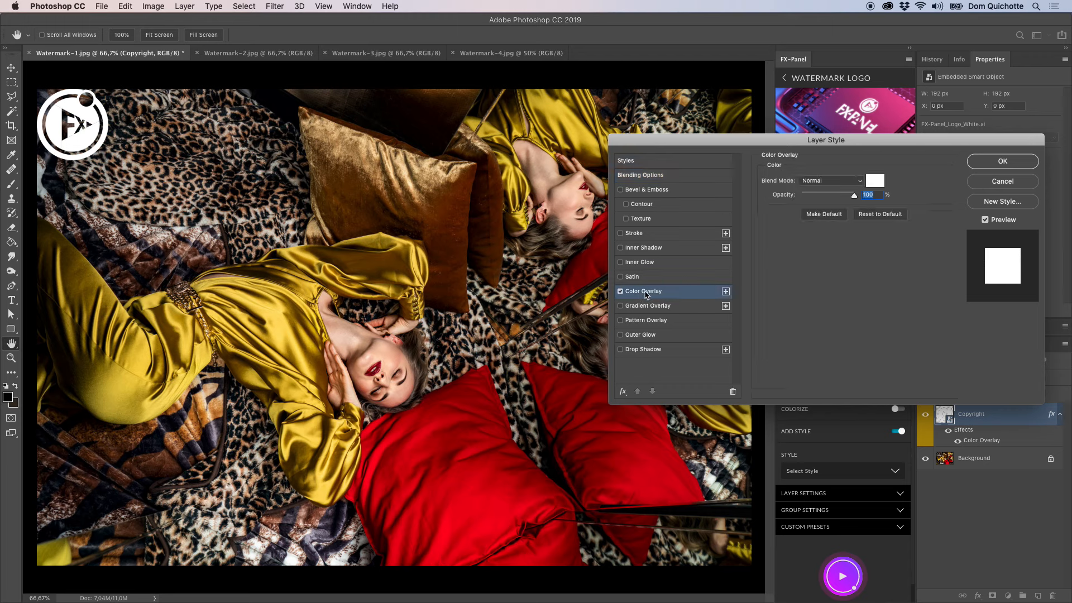
click(620, 292)
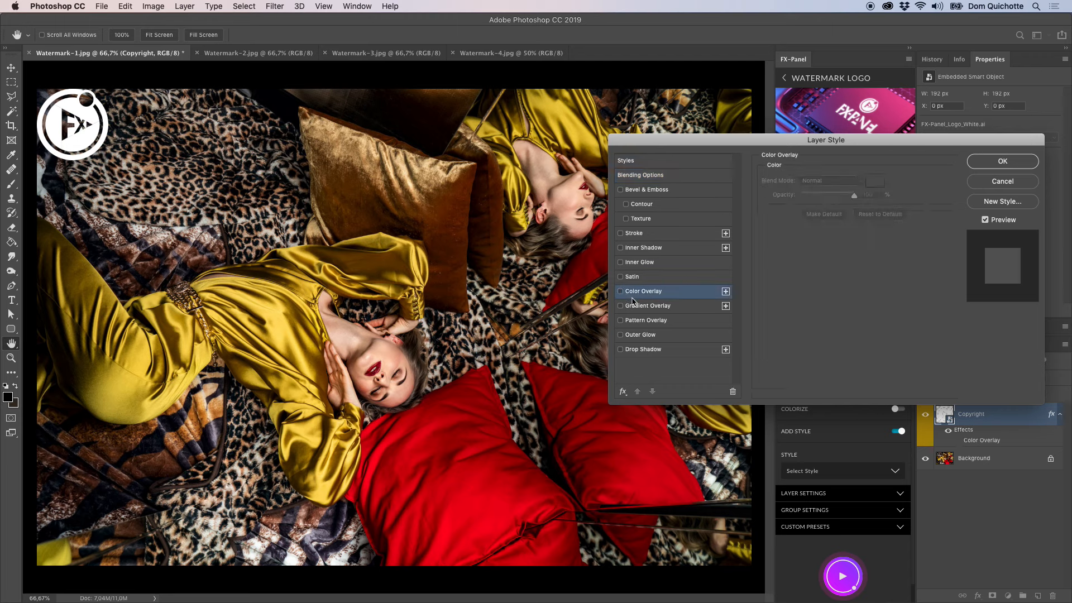
click(670, 181)
drag(869, 222, 796, 226)
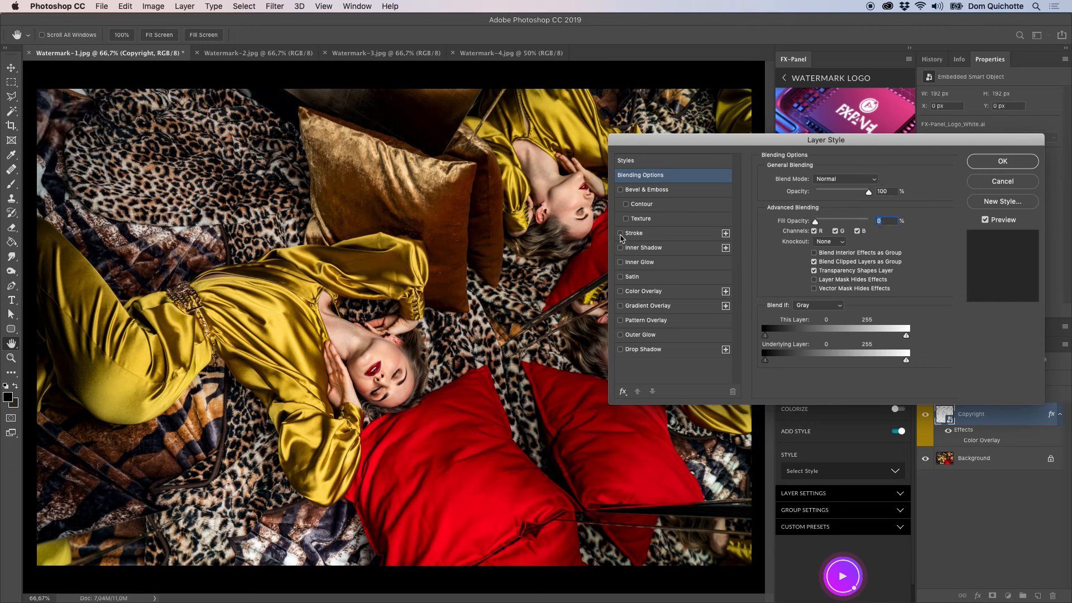
Add a white stroke to the Copyright layer, 2 px in size and positioned at Center.
click(620, 234)
click(789, 261)
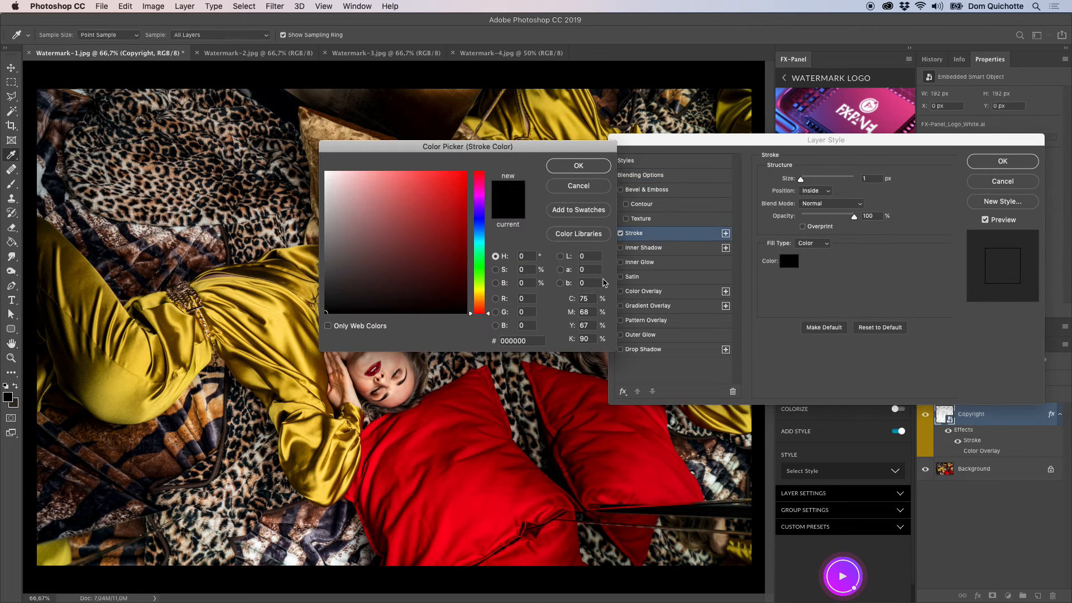
click(326, 173)
click(587, 166)
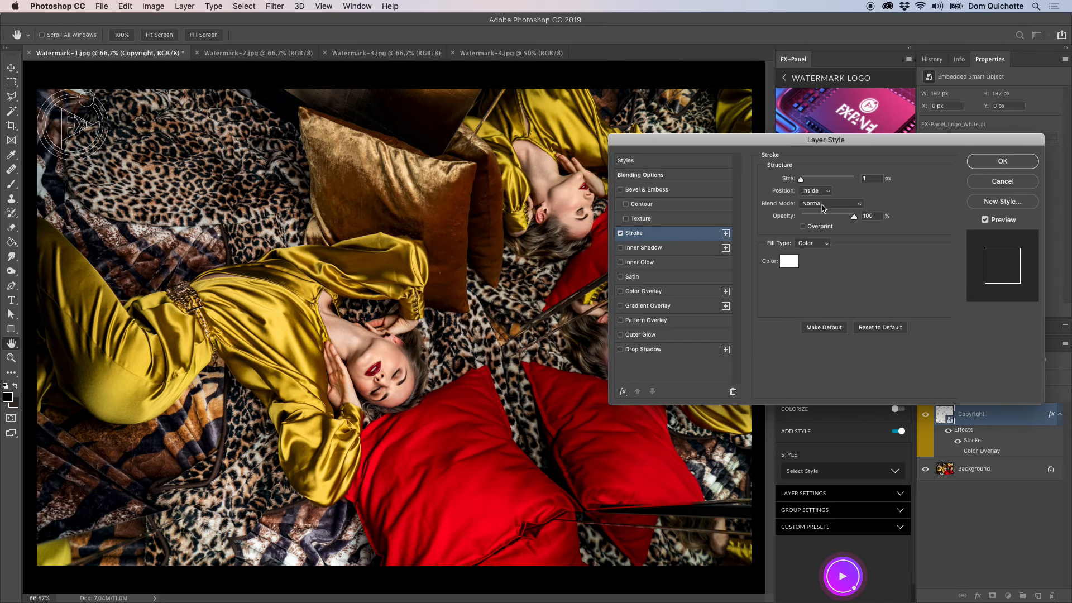
drag(801, 179, 802, 182)
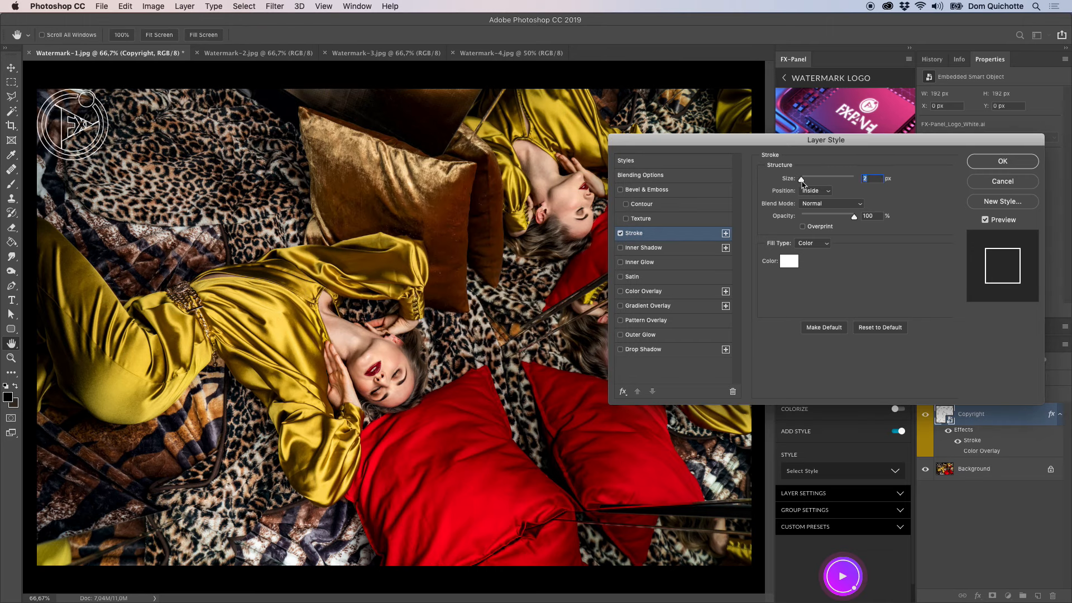
click(807, 191)
click(826, 200)
Save the layer effects and blending options as a new style named "White Stroke, 2px" and apply the layer style.
click(1003, 204)
text(White Stroke, 2px)
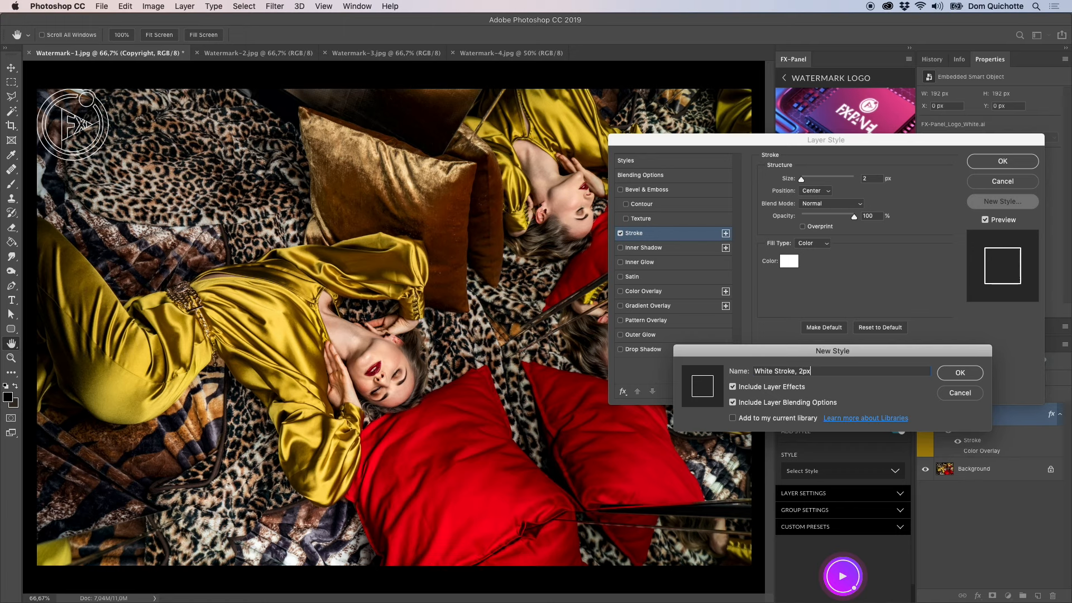
click(956, 376)
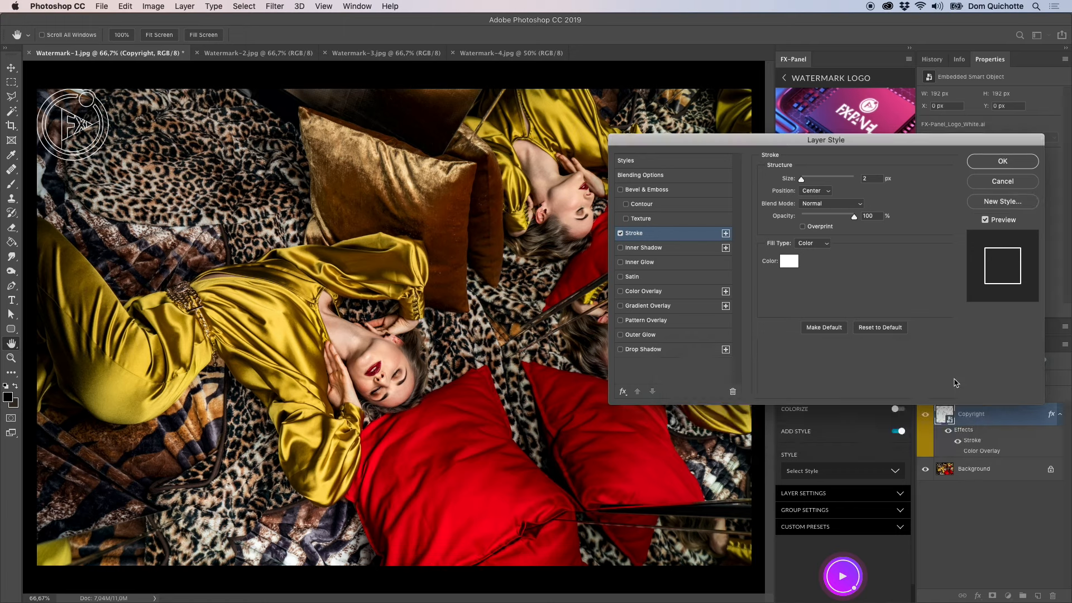
click(1011, 167)
Reload the Watermark Logo preset to refresh its style list and choose the "White Stroke, 2px" style.
click(867, 475)
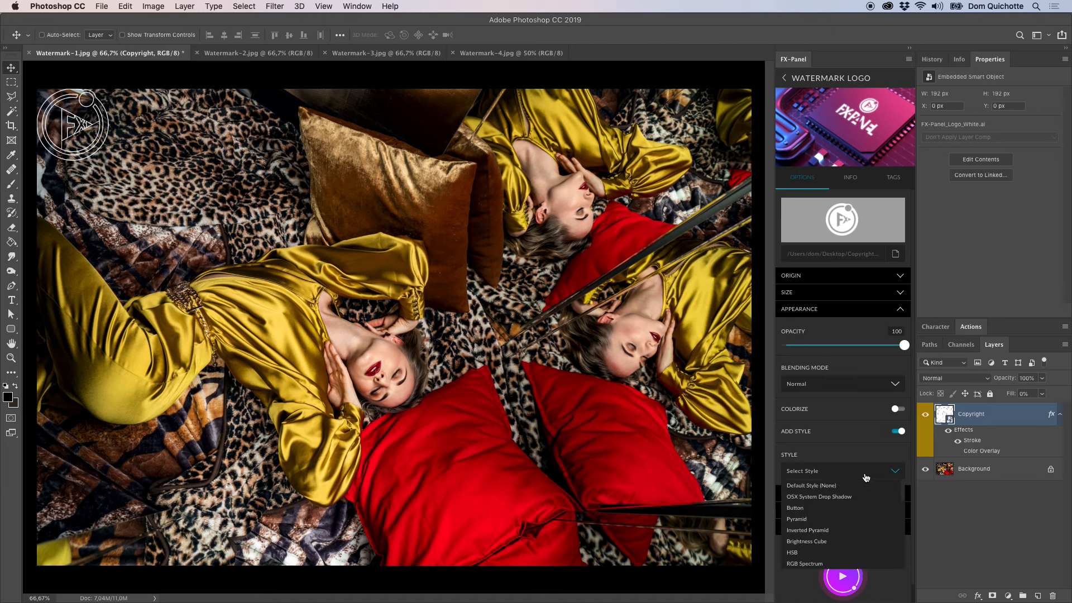
click(824, 473)
click(817, 474)
click(845, 476)
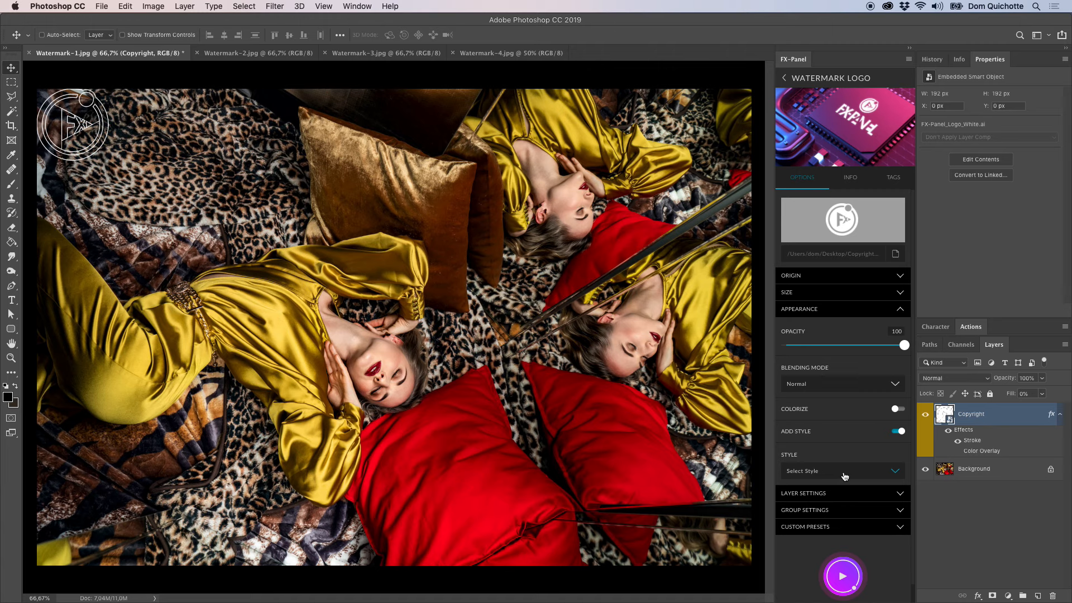
click(829, 80)
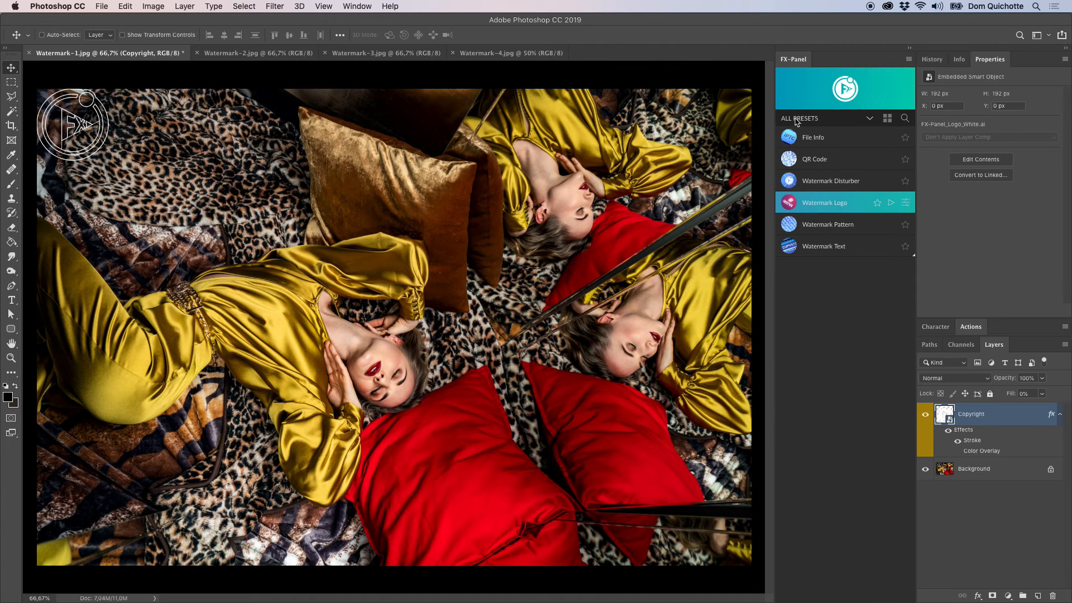
click(857, 209)
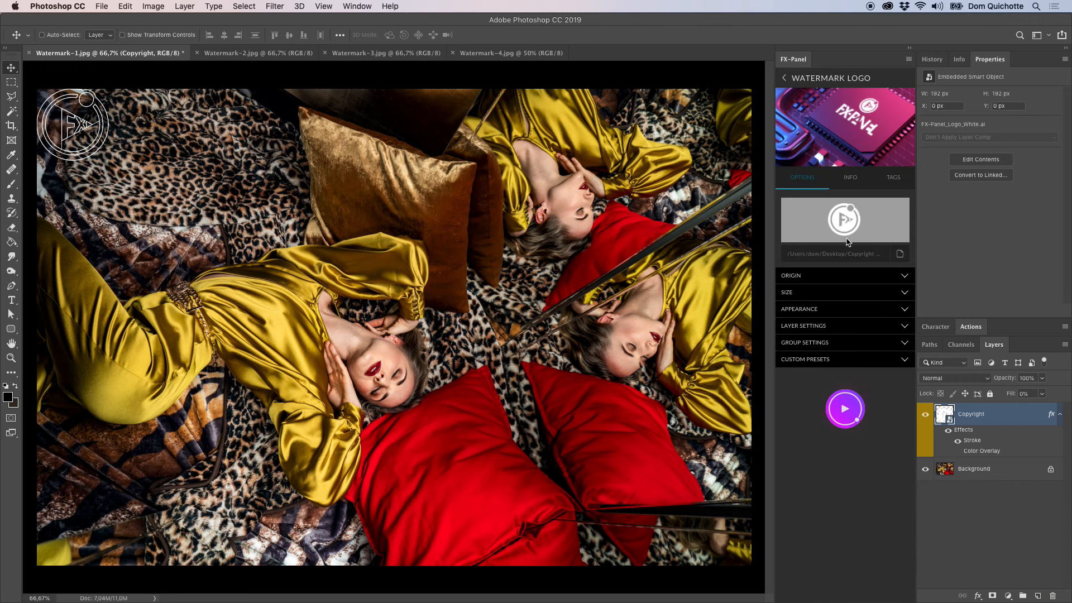
click(858, 313)
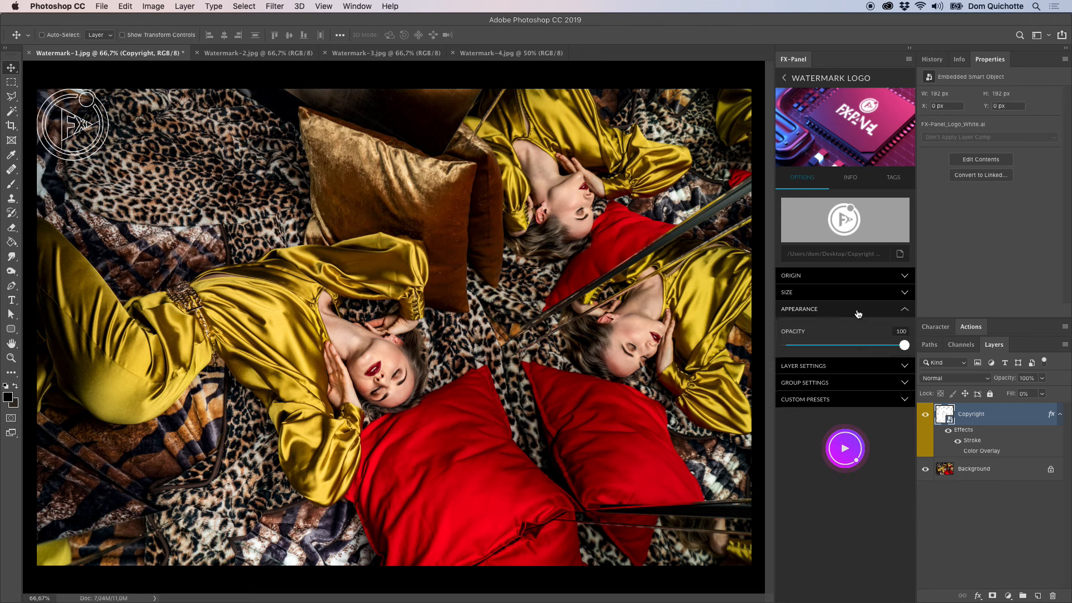
click(859, 473)
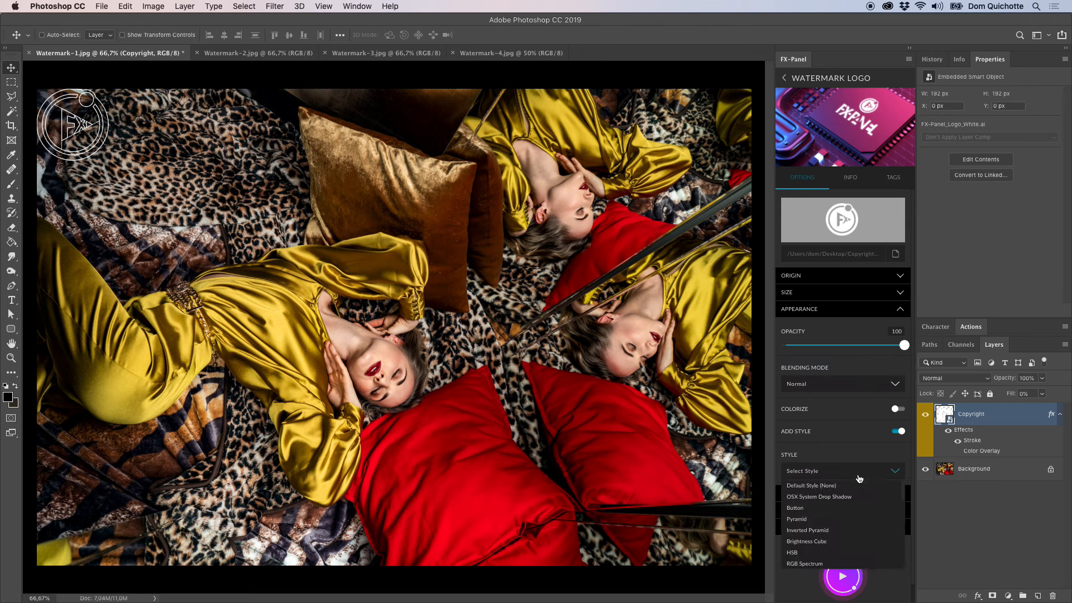
click(826, 546)
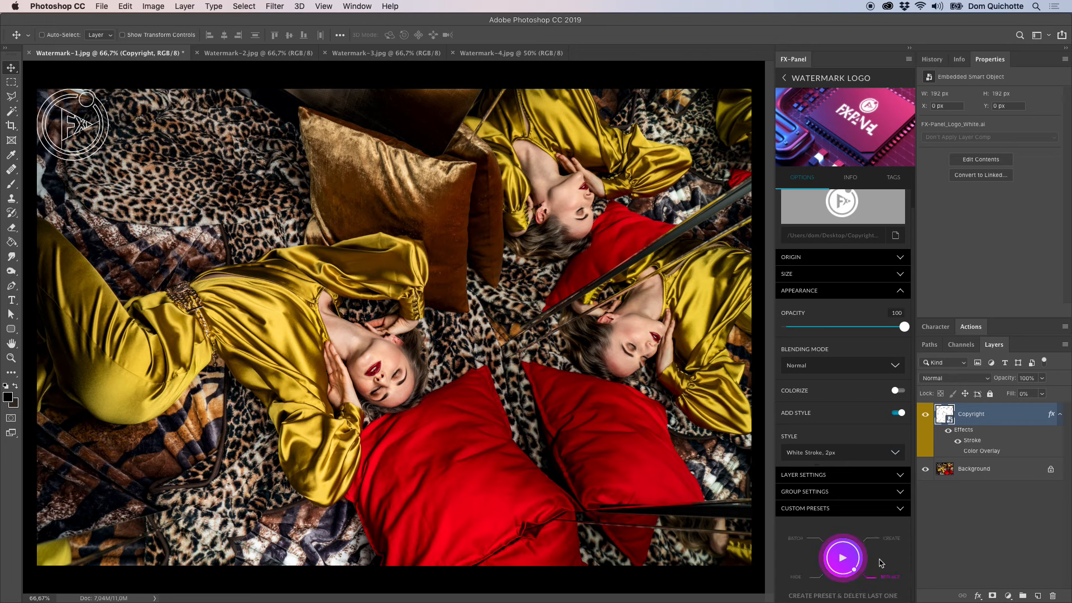
Check the logo's centered origin settings and replace the current watermark with the styled logo.
click(855, 291)
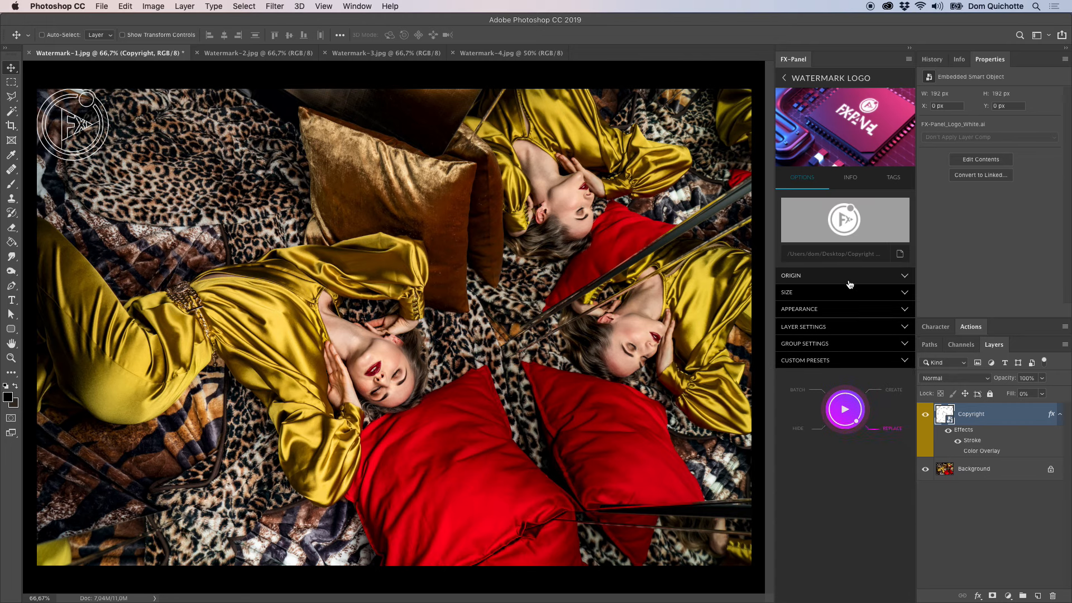
click(864, 280)
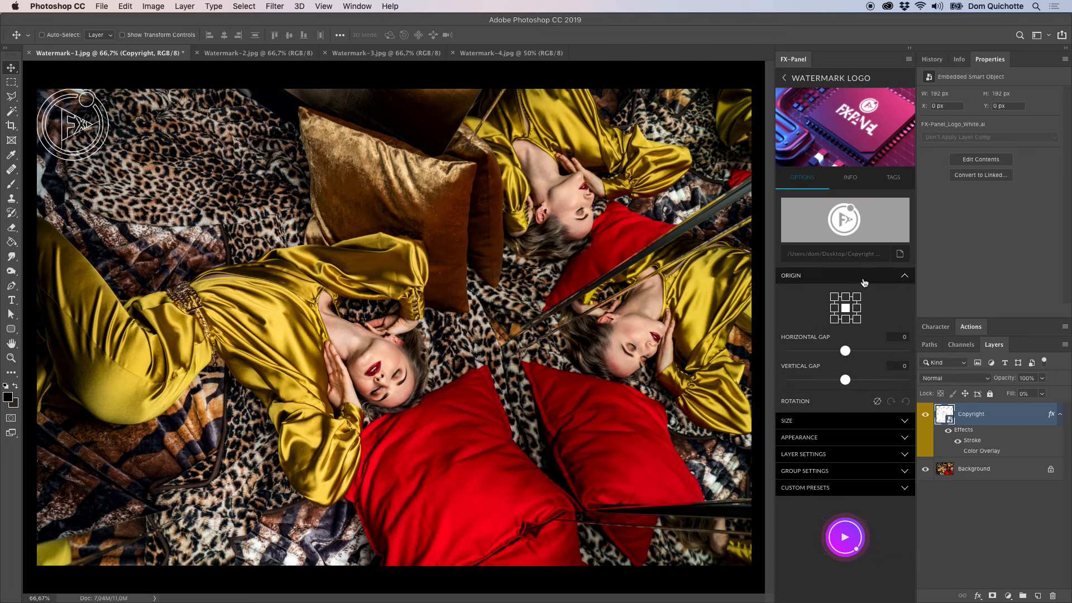
click(863, 276)
click(863, 416)
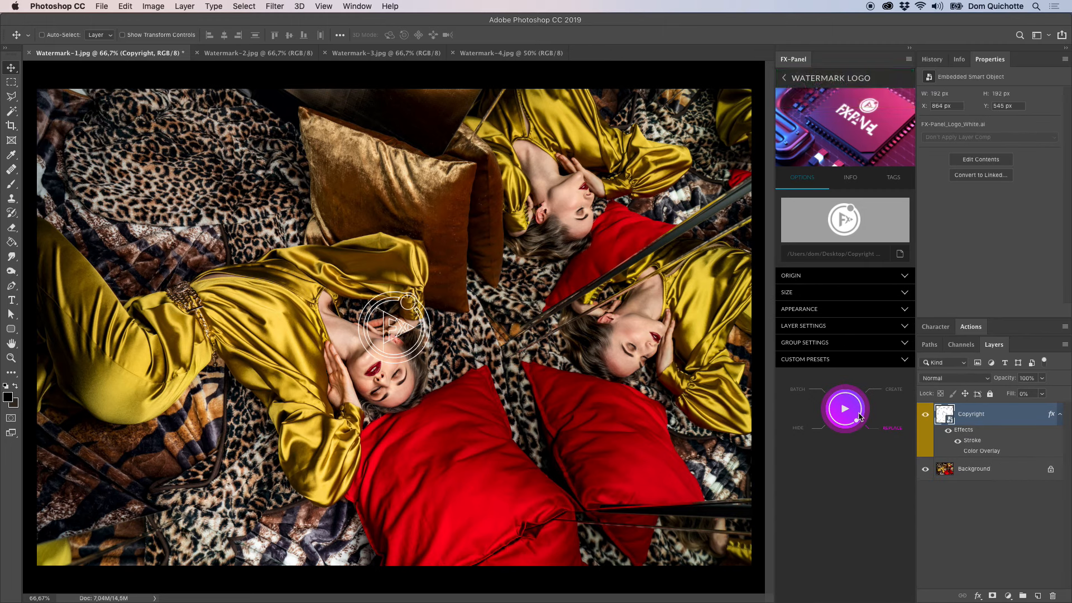
Load FX-Ray_Logo_black.png as the logo and replace the current watermark with it.
click(900, 255)
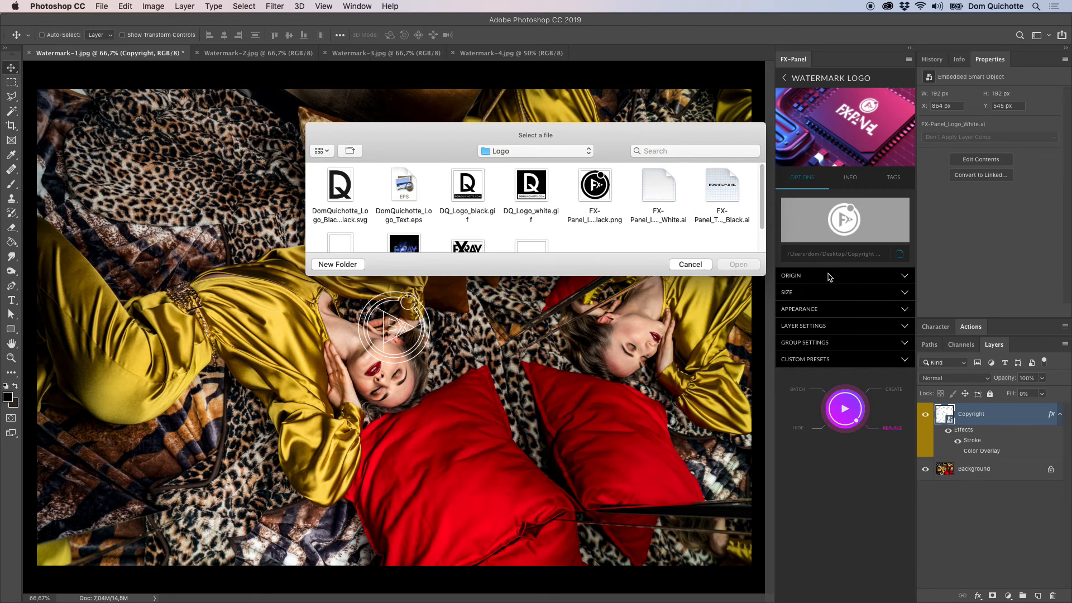
scroll(355, 241, down, 2)
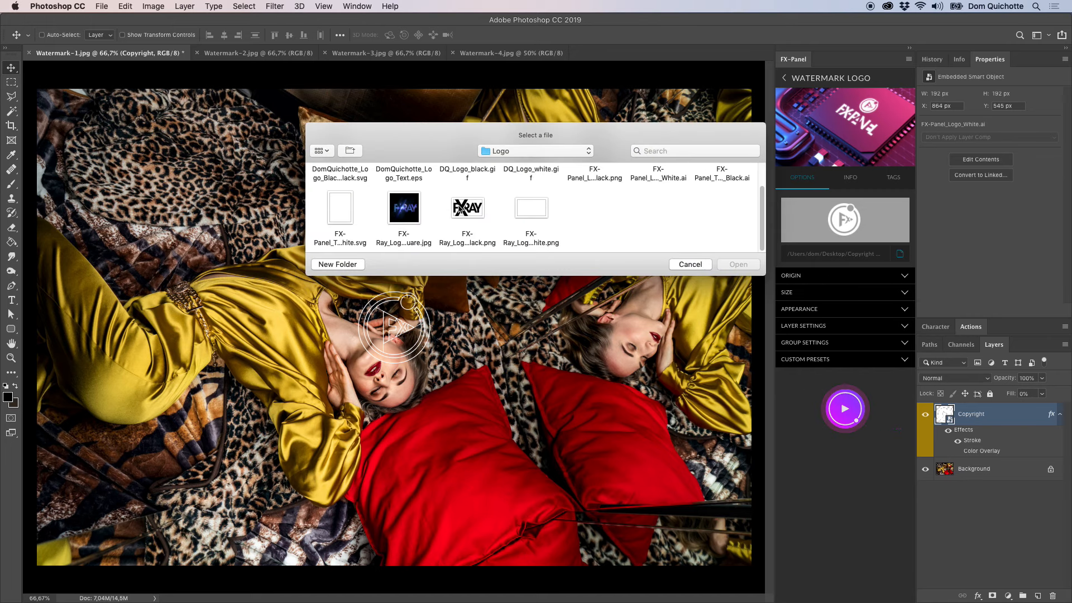
click(462, 209)
click(741, 267)
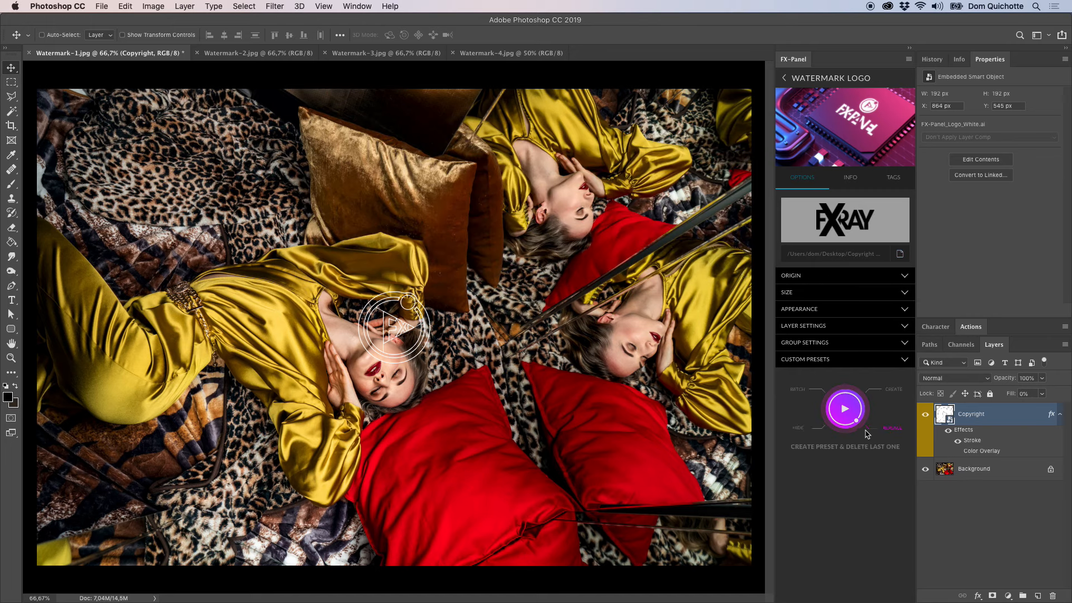
click(844, 416)
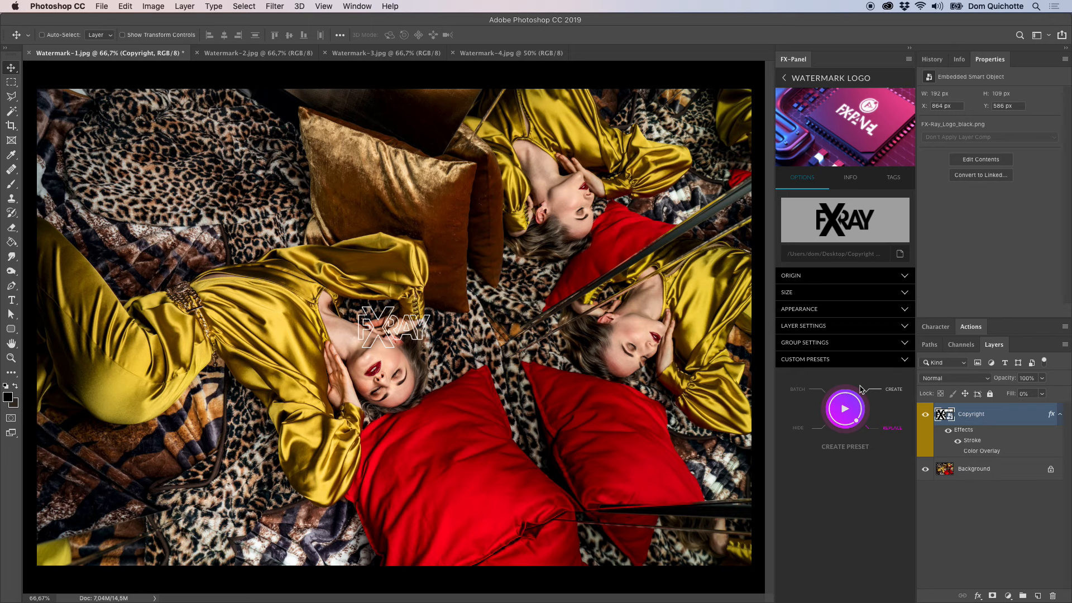
Return to the preset list, run the Watermark Pattern preset on Watermark-3.jpg and open its options.
click(842, 79)
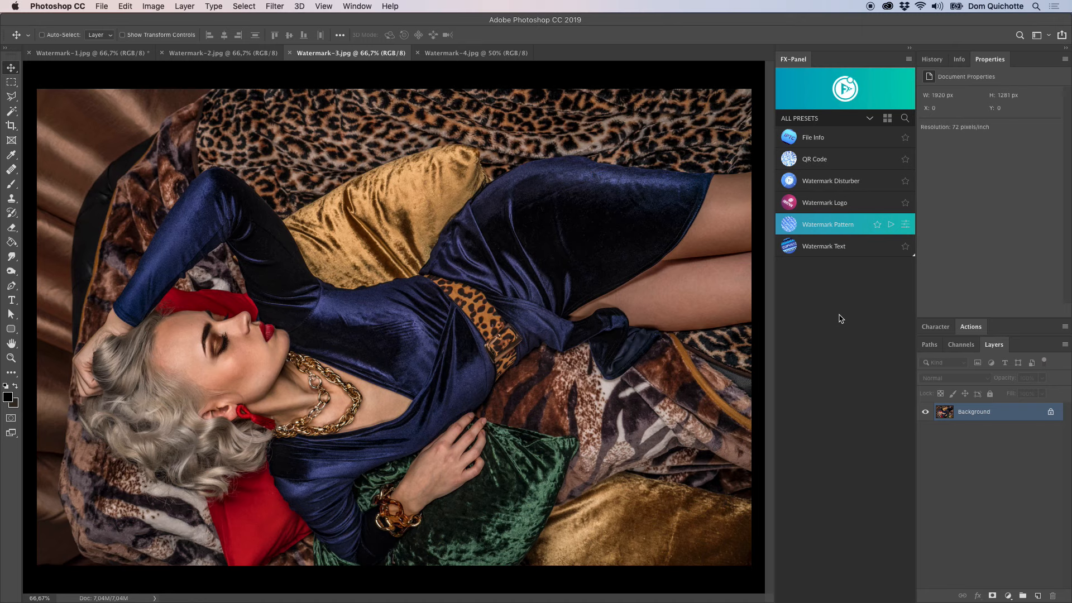
click(892, 225)
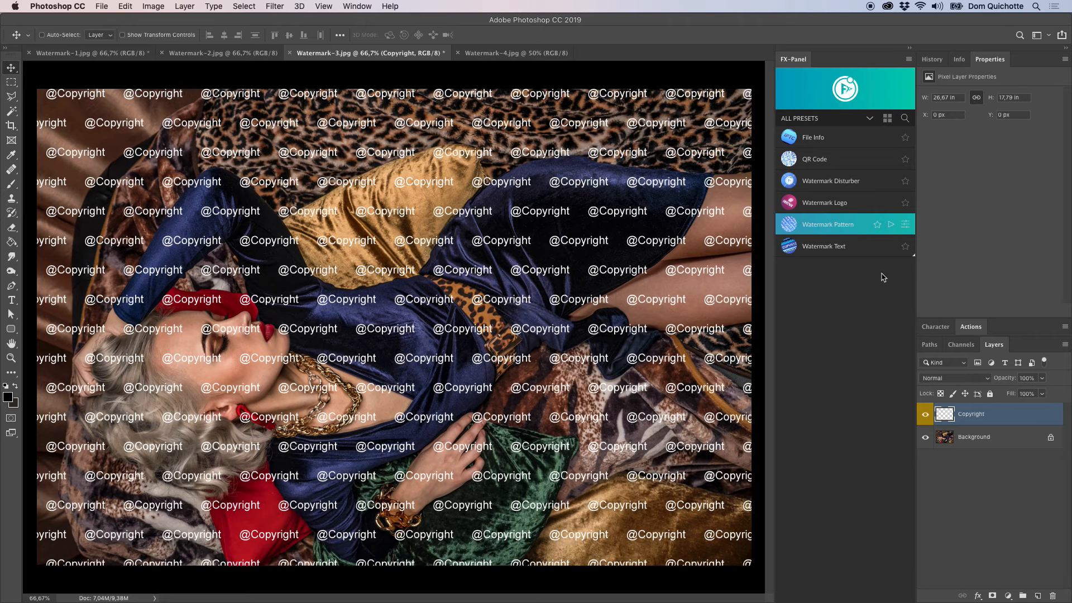
click(906, 225)
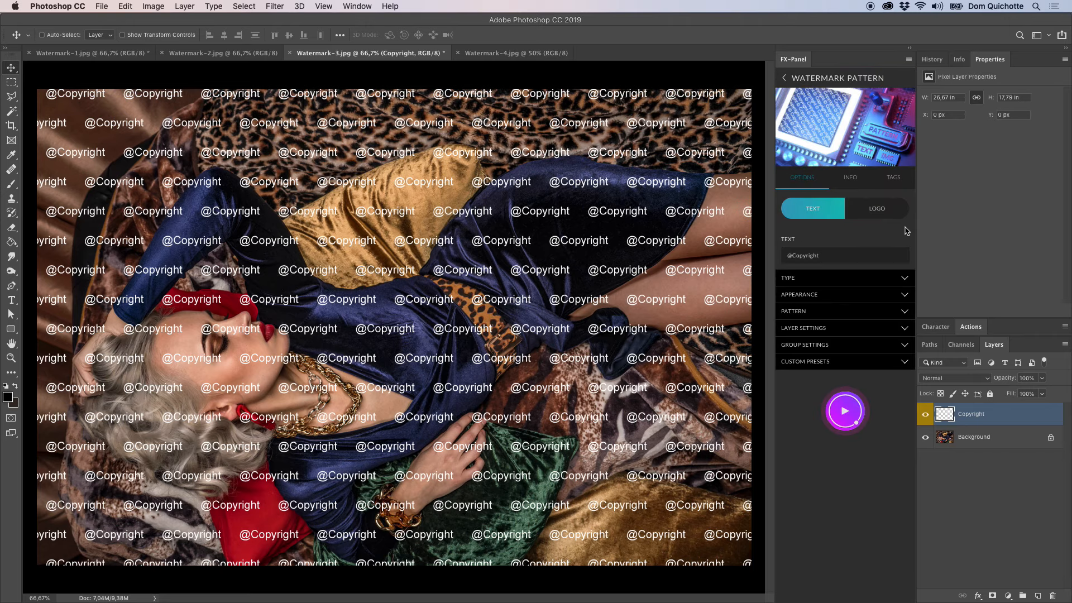
Set the pattern's text to "©FX-Panel" and its opacity to 80 percent.
click(794, 256)
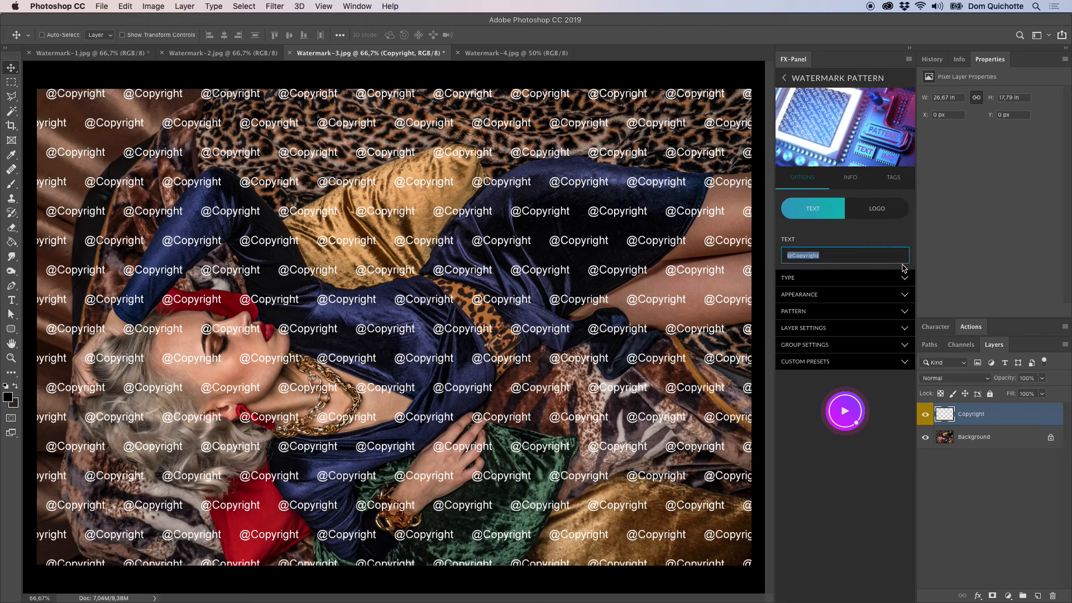
text(©FX-Panel)
click(840, 281)
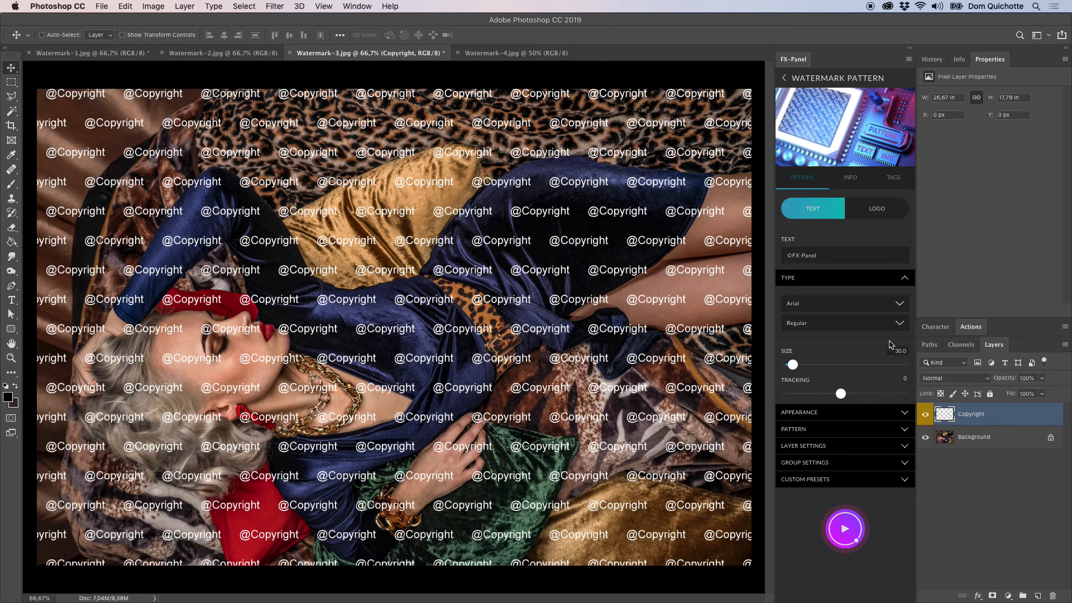
click(855, 281)
click(871, 296)
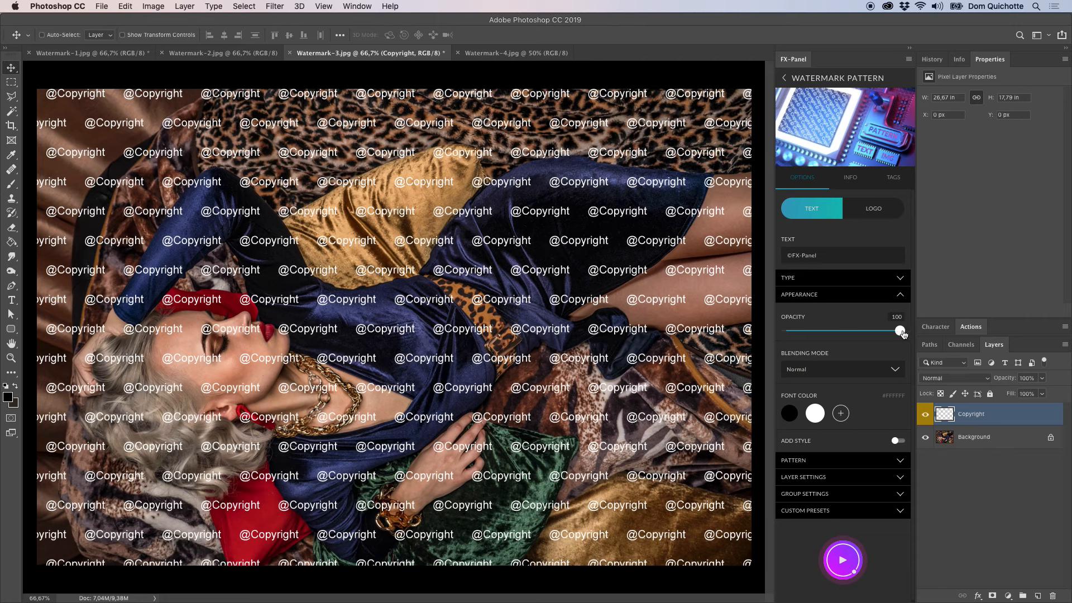
drag(901, 331, 876, 331)
click(832, 302)
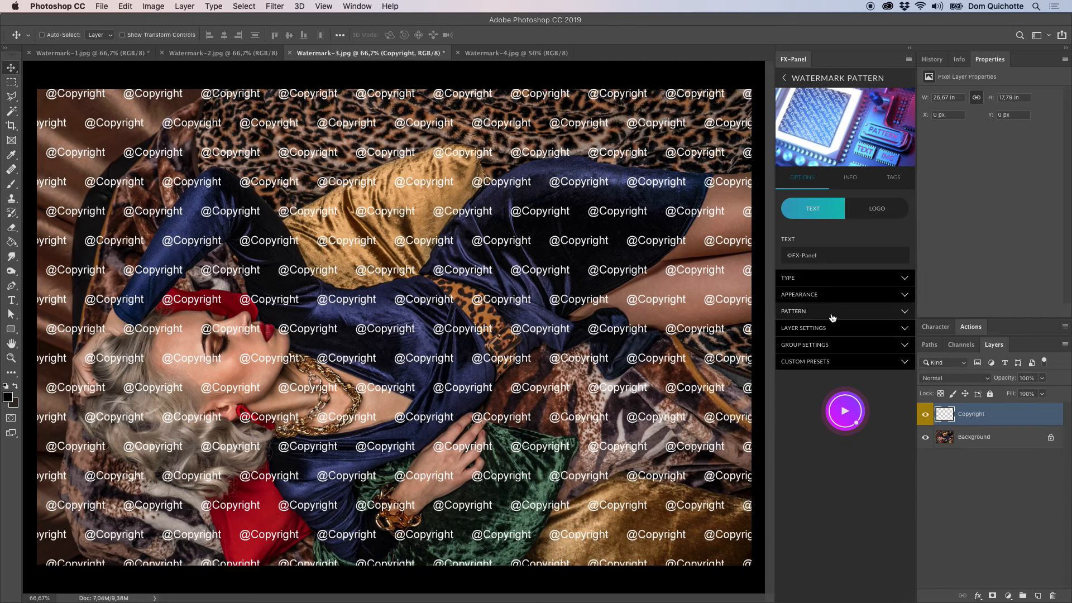
Set the pattern's vertical gap to 0 and replace the current watermark pattern.
click(831, 315)
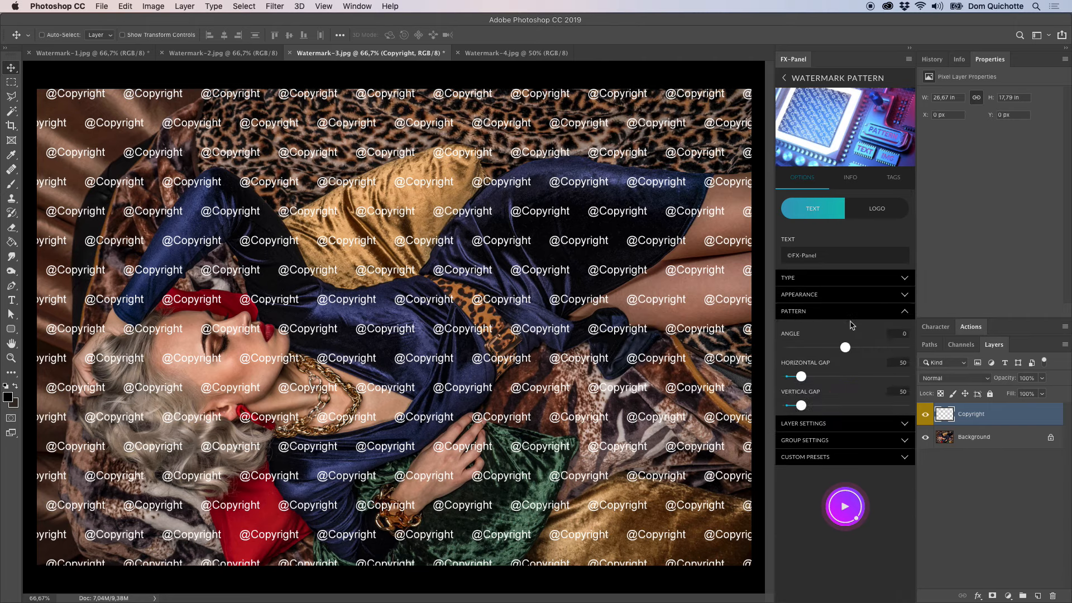
drag(801, 405, 777, 413)
click(845, 498)
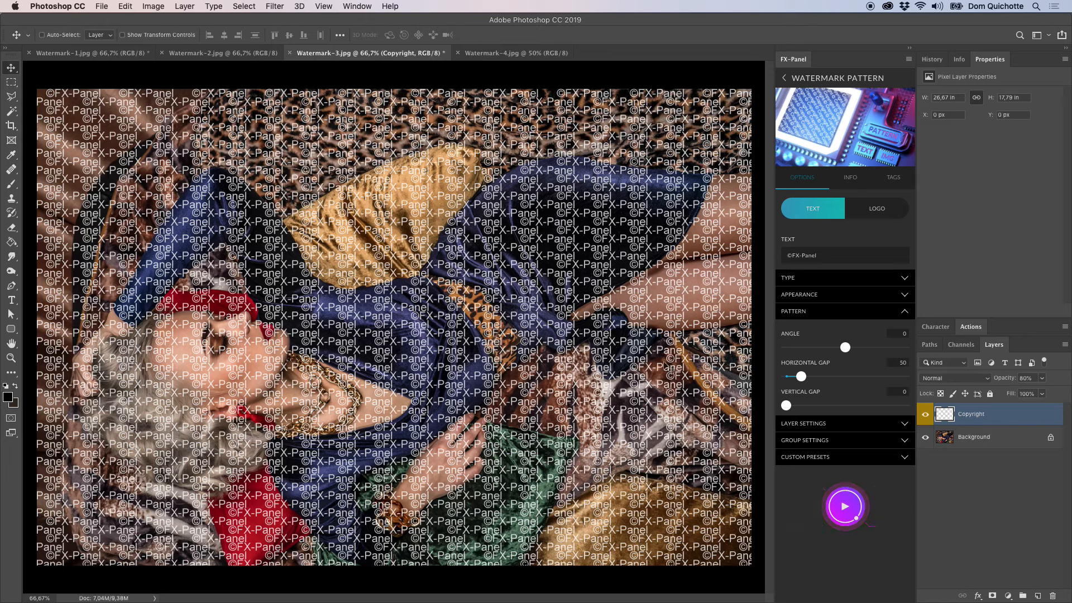
Set the text pattern's horizontal gap to 0 and replace the current watermark pattern.
drag(801, 377, 756, 387)
click(846, 508)
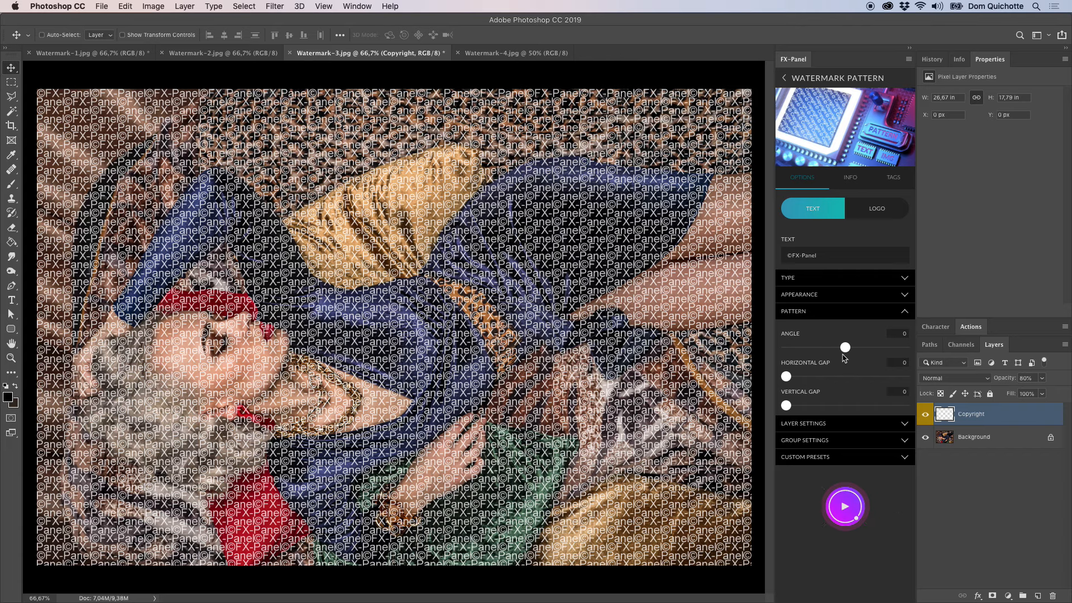
Set the horizontal gap to 100, vertical gap to 177 and angle to 52, replacing the watermark pattern after the gap and angle changes.
drag(786, 376, 839, 407)
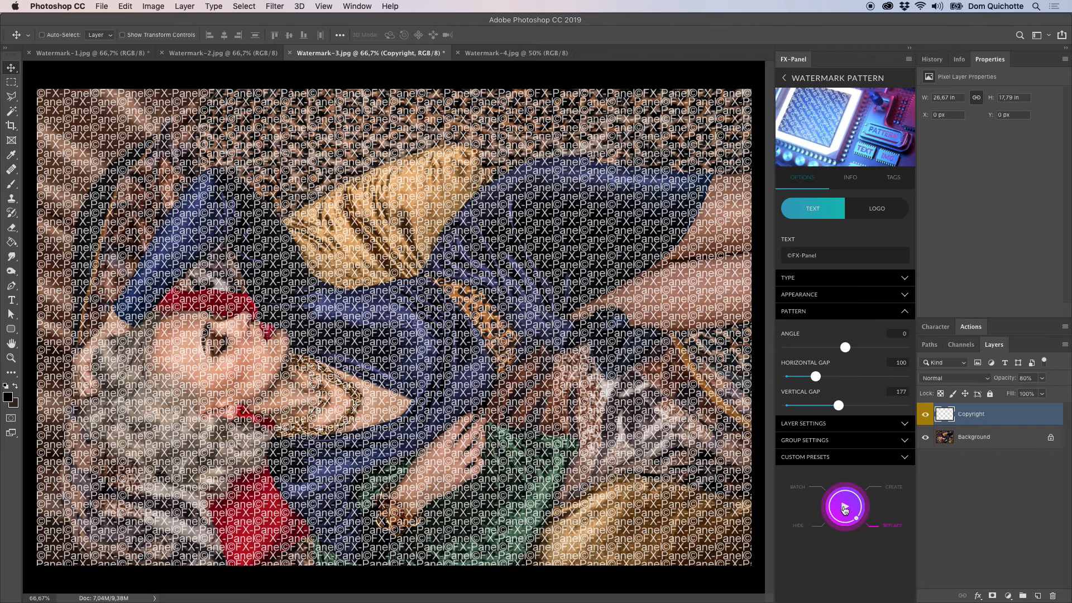
click(845, 507)
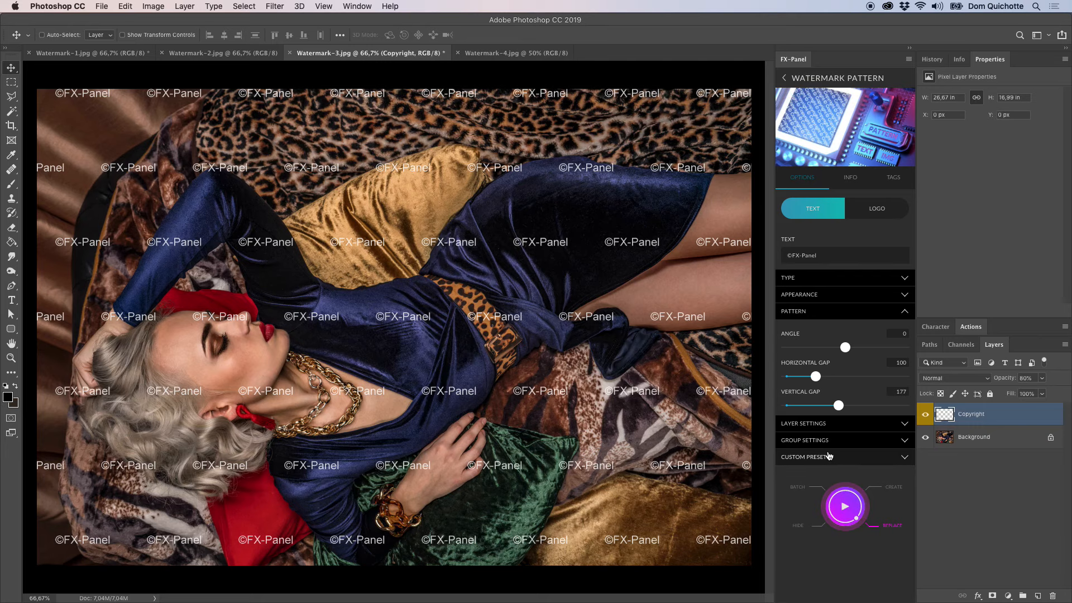
drag(865, 351, 885, 351)
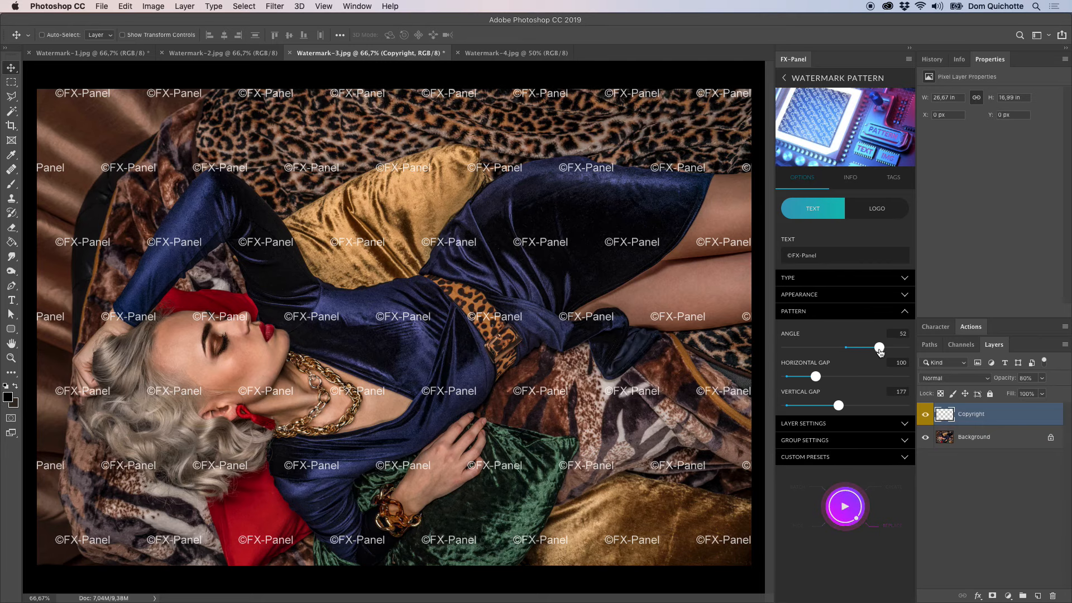
click(846, 505)
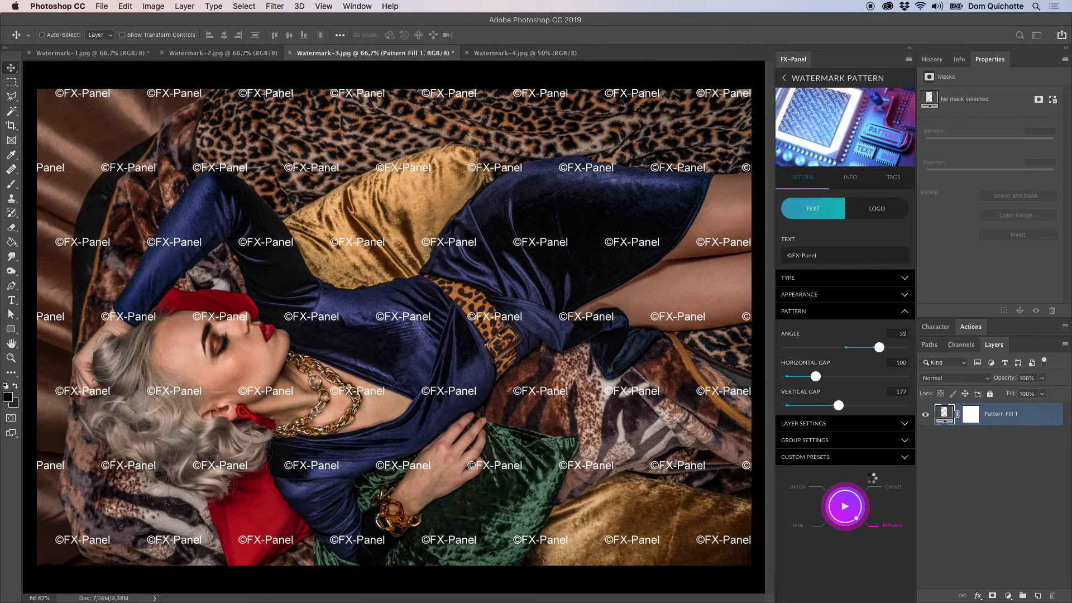
Set the pattern's angle to -32, horizontal gap to 66 and vertical gap to 83, and replace the watermark pattern.
drag(880, 347, 824, 348)
drag(839, 406, 806, 377)
click(845, 506)
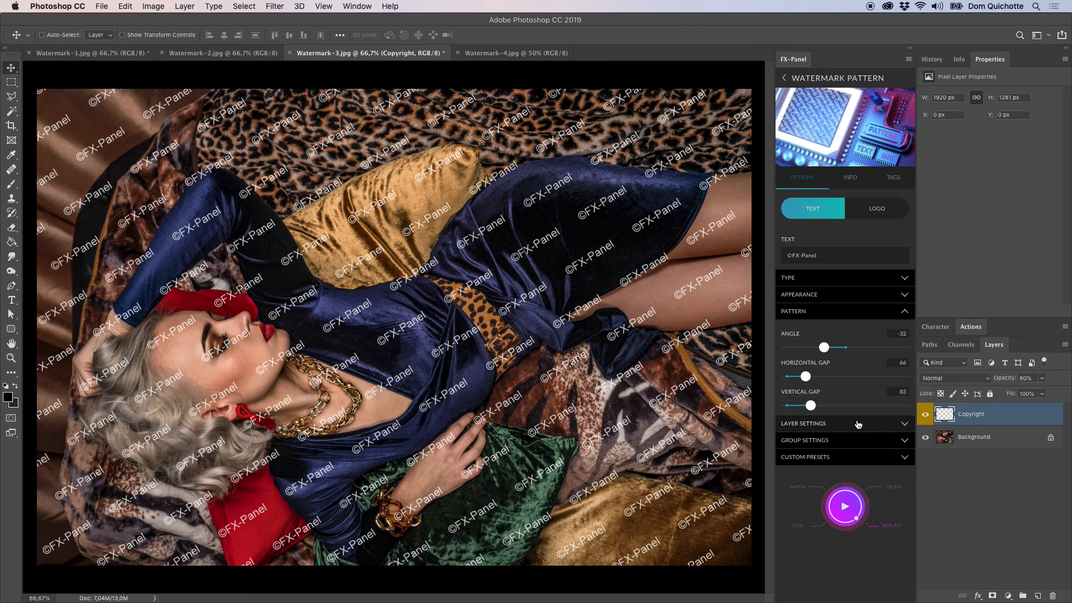
click(841, 314)
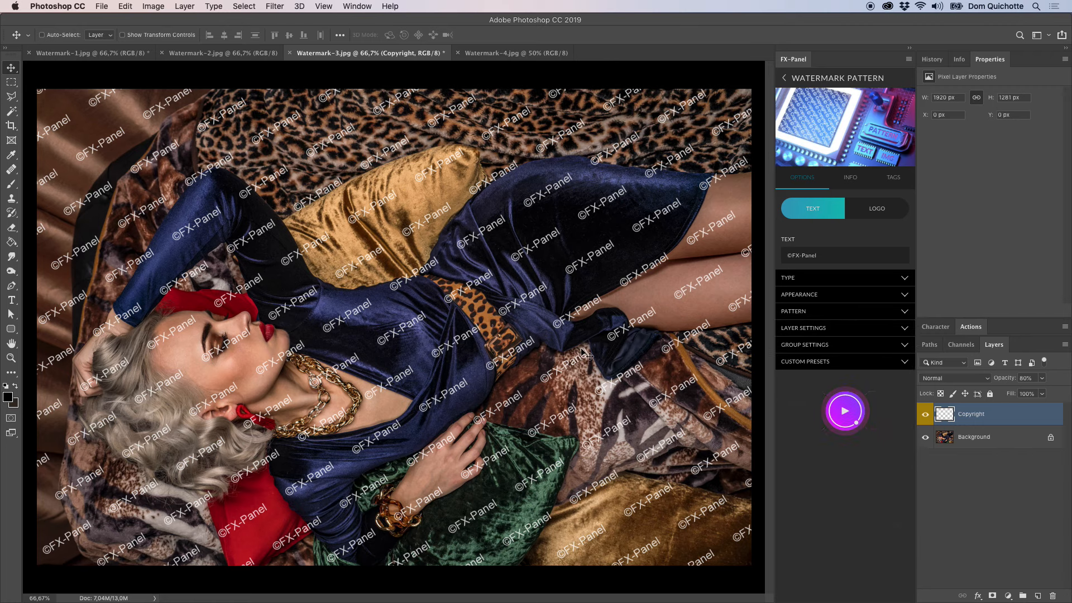
Switch the pattern to a logo, load the white FX-Panel logo .ai file, render its preview and replace the watermark pattern.
click(894, 208)
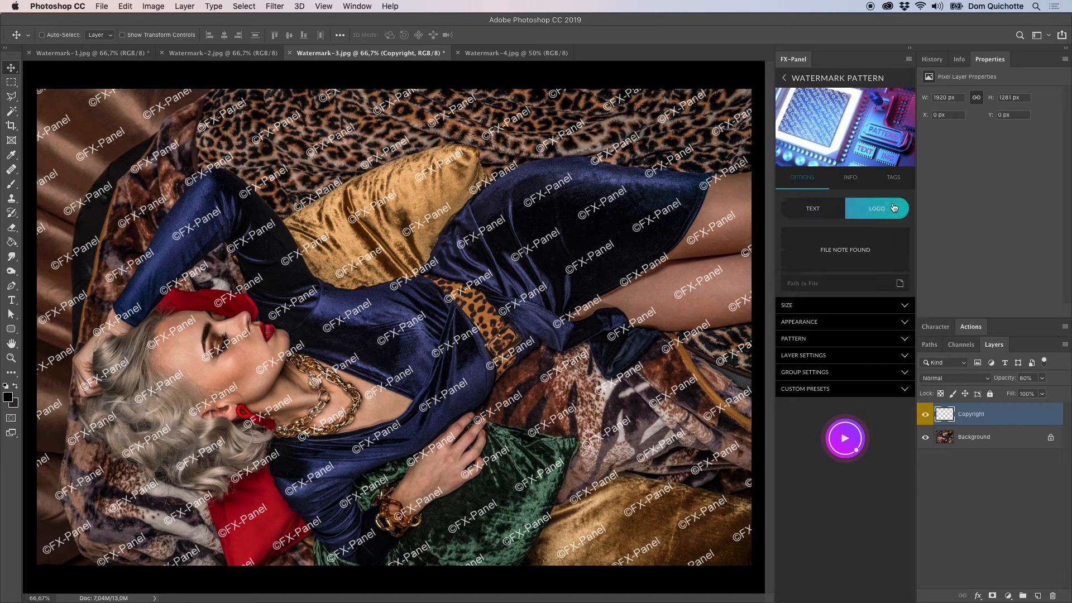
click(899, 284)
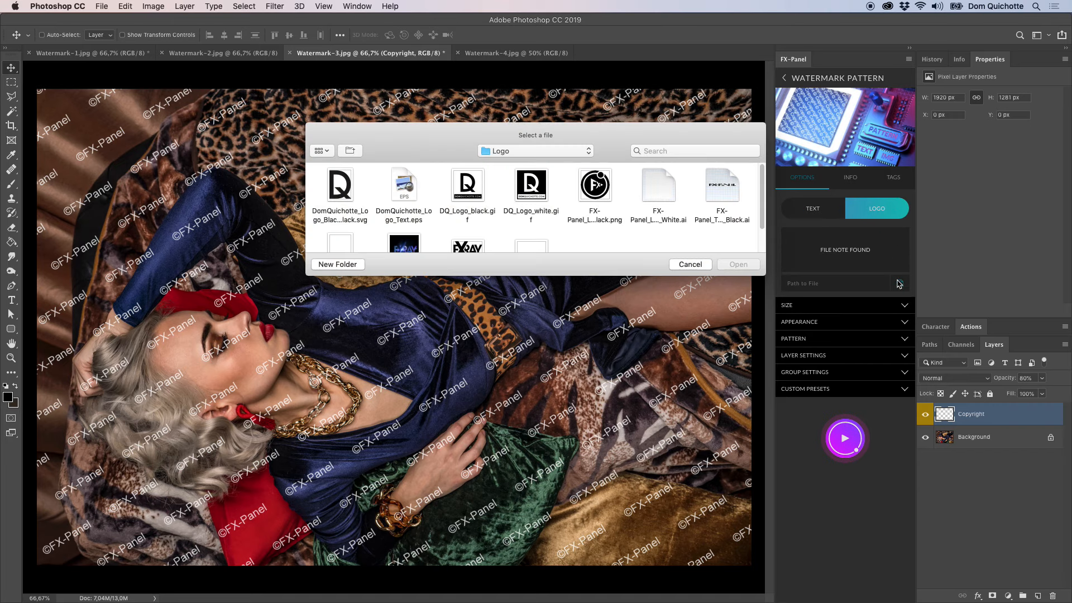
click(670, 194)
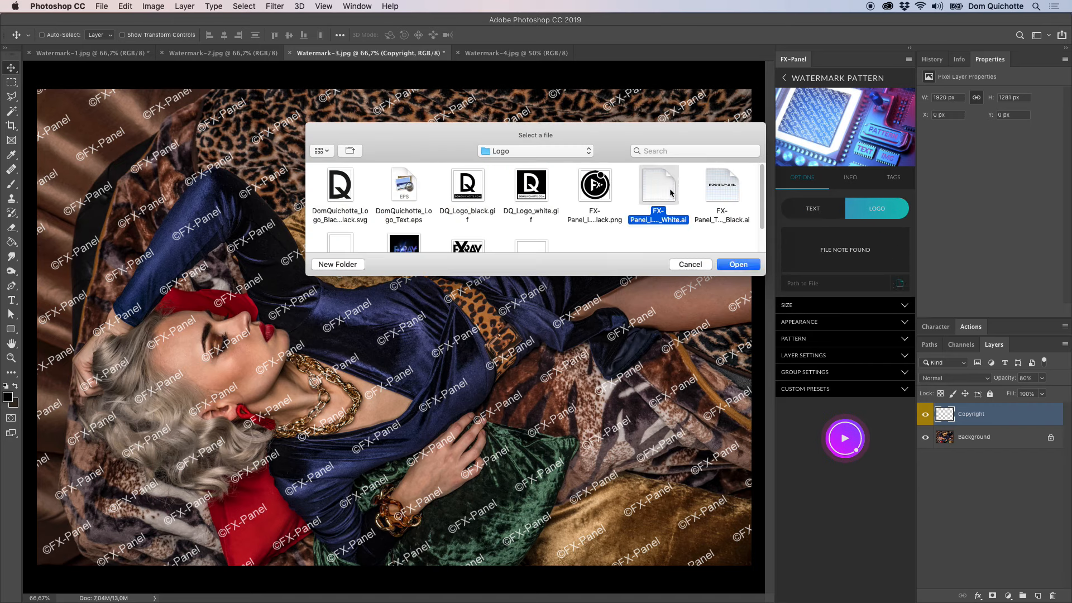
click(750, 267)
click(832, 256)
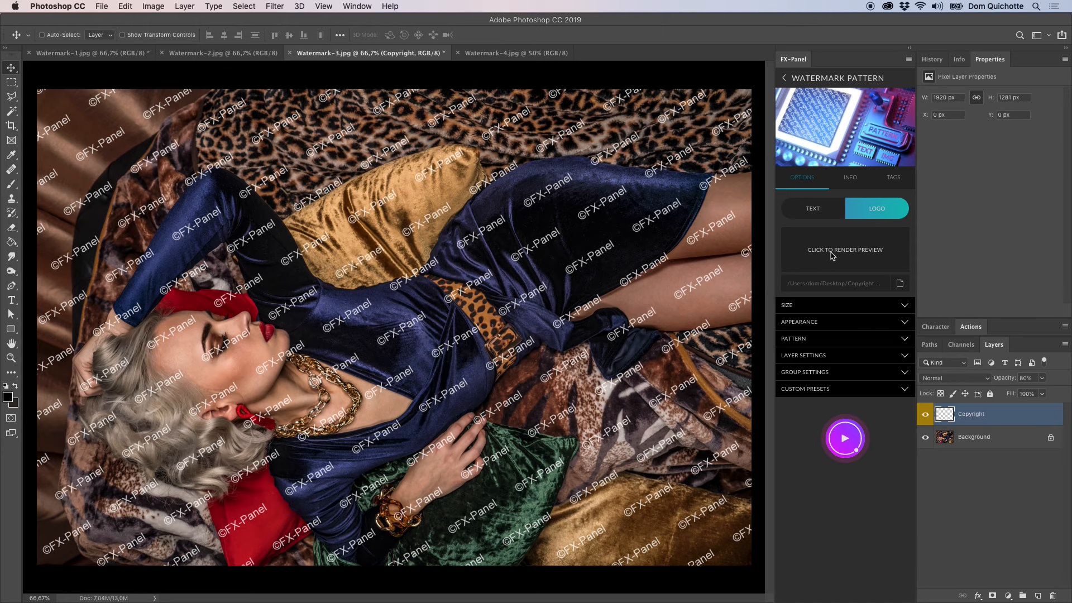
click(850, 445)
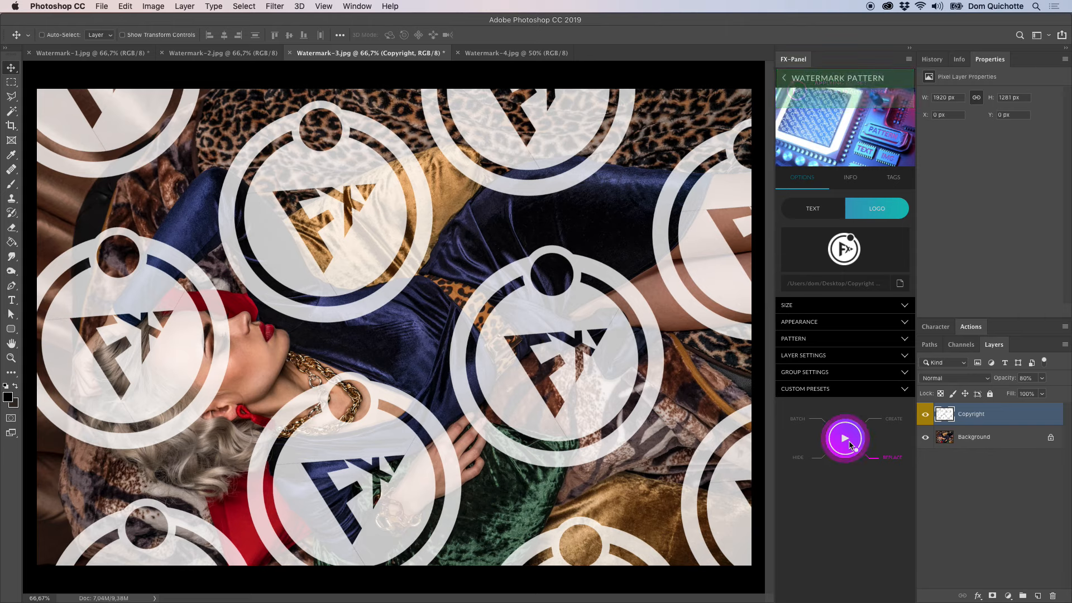
Set the logo size to 11 percent, keeping percent as the unit, and replace the watermark pattern.
click(875, 307)
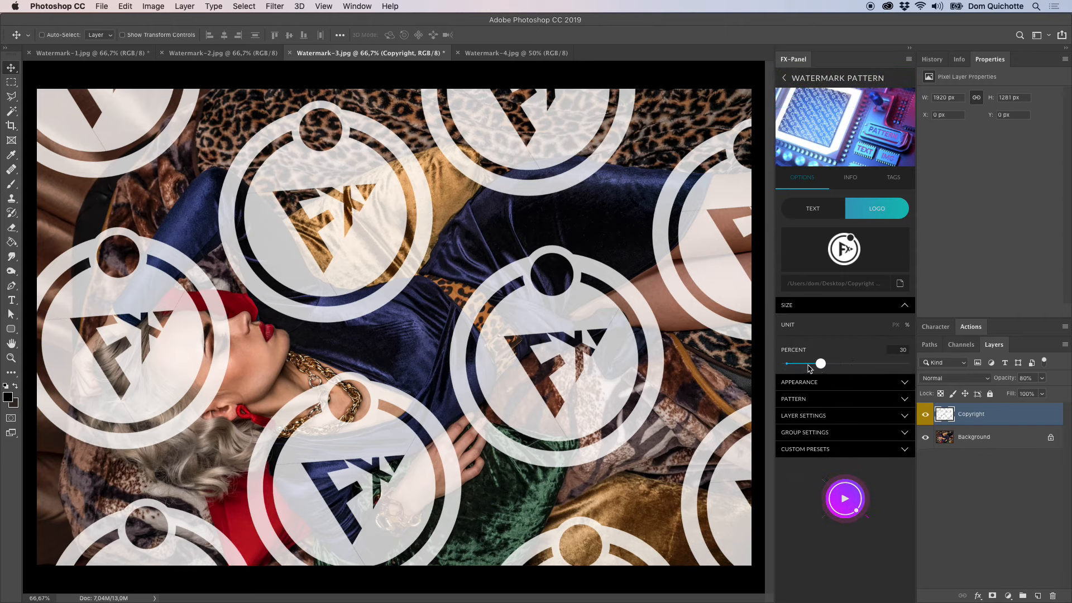
drag(808, 368, 799, 371)
click(855, 326)
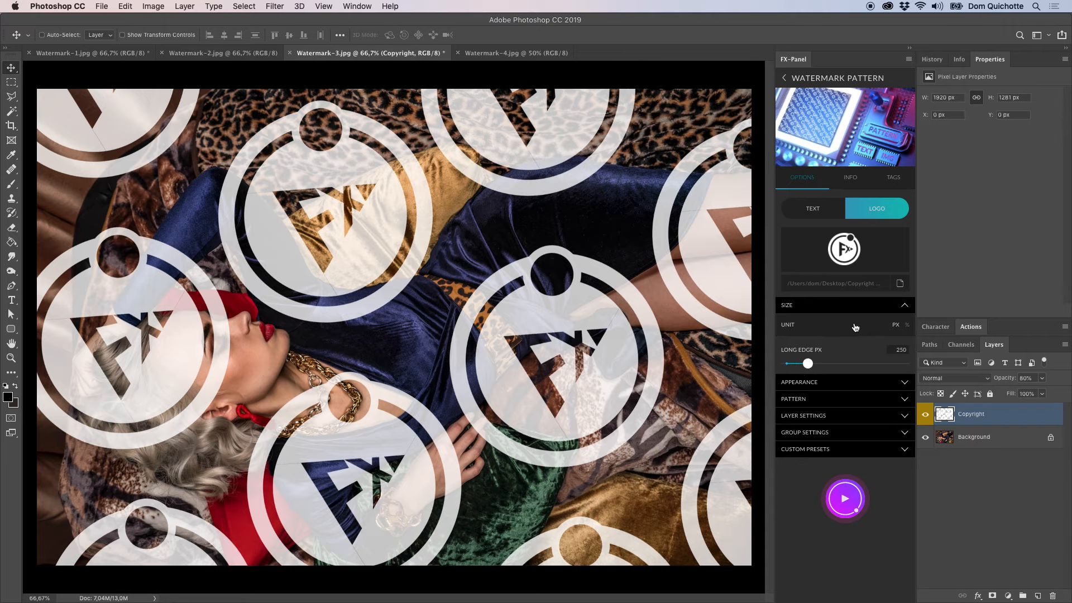
click(853, 329)
click(839, 513)
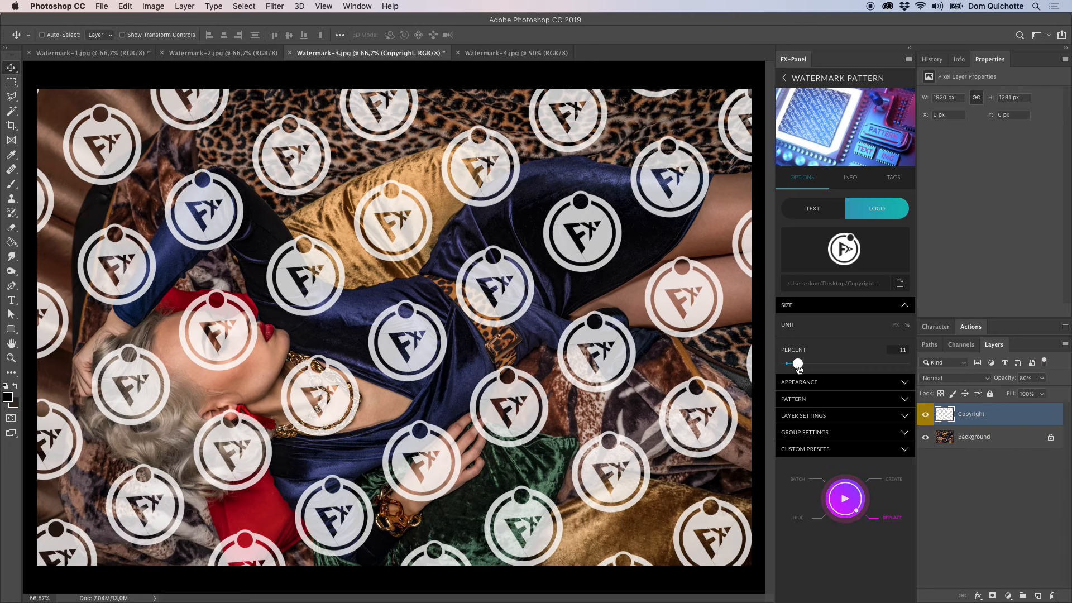
Reduce the logo size to 7 percent and replace the watermark pattern.
drag(797, 370, 794, 368)
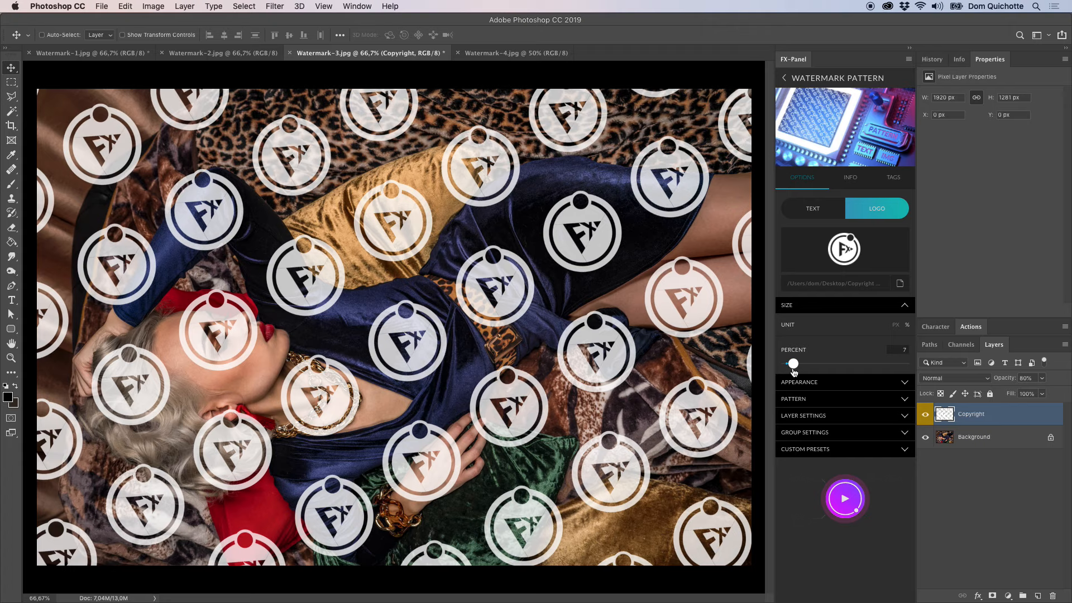
click(836, 510)
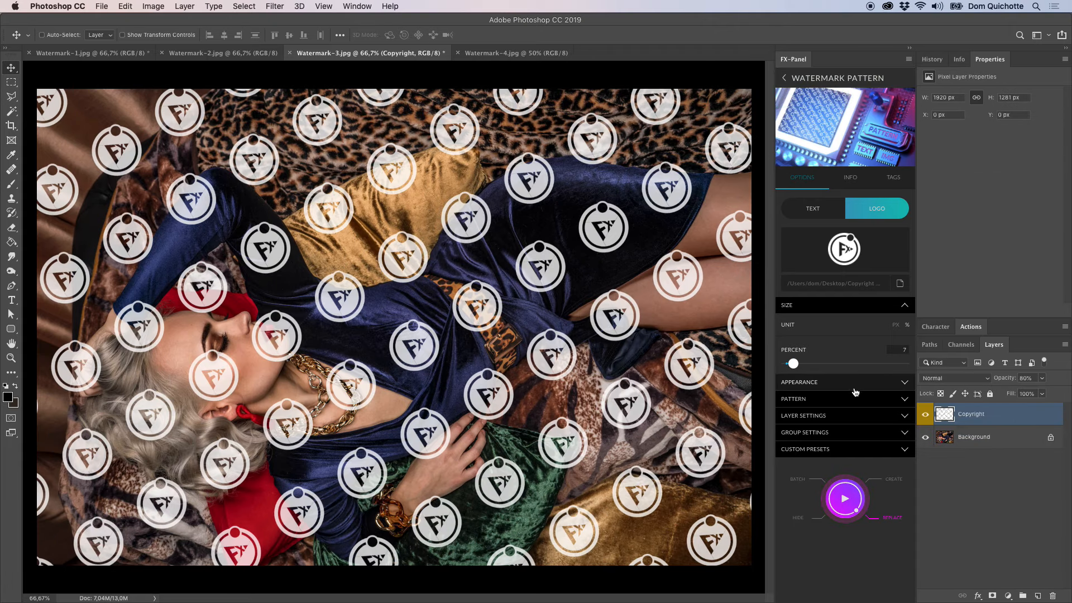
click(850, 307)
Set the logo pattern's opacity to 25 percent and replace the watermark pattern.
click(847, 322)
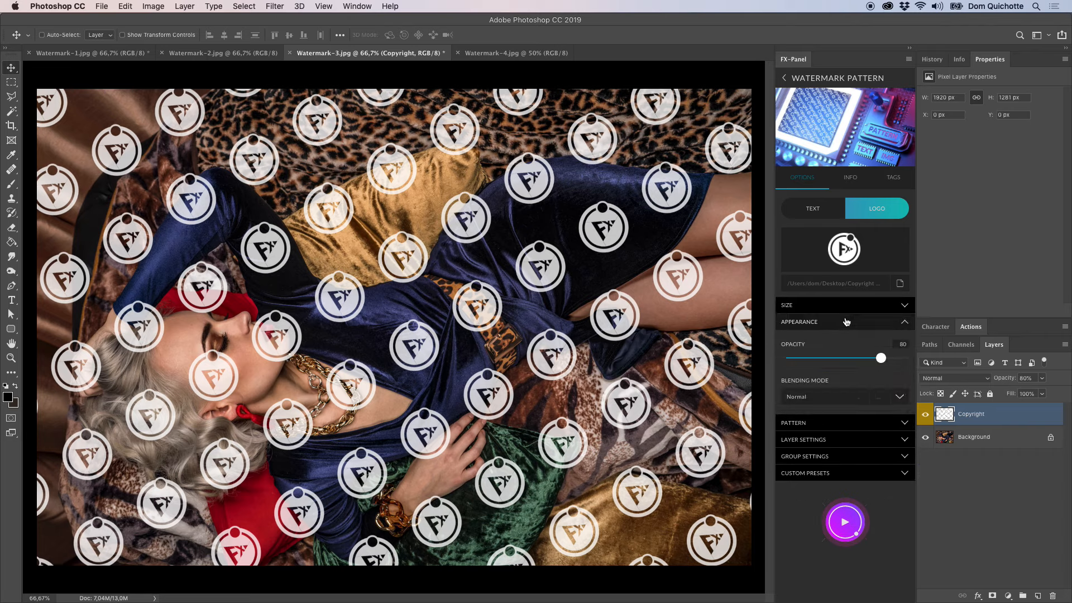
drag(881, 358, 815, 358)
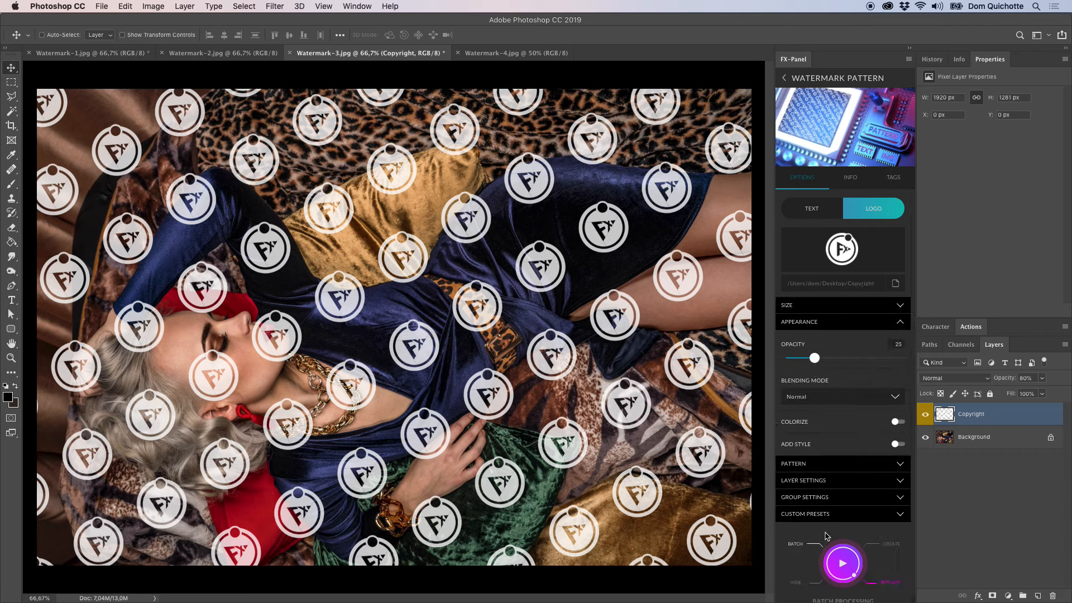
click(843, 562)
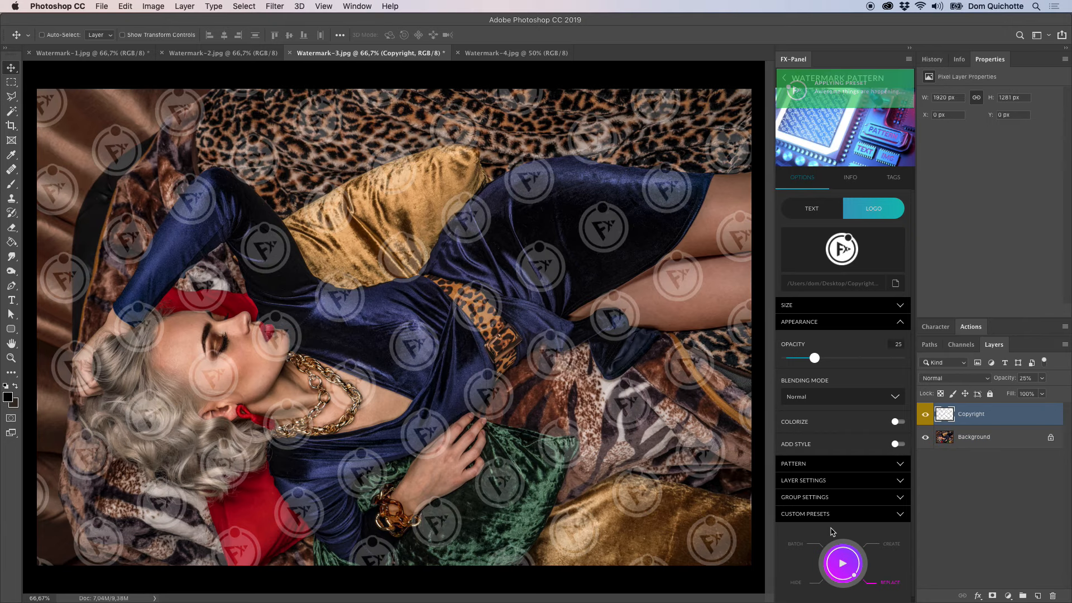
click(900, 321)
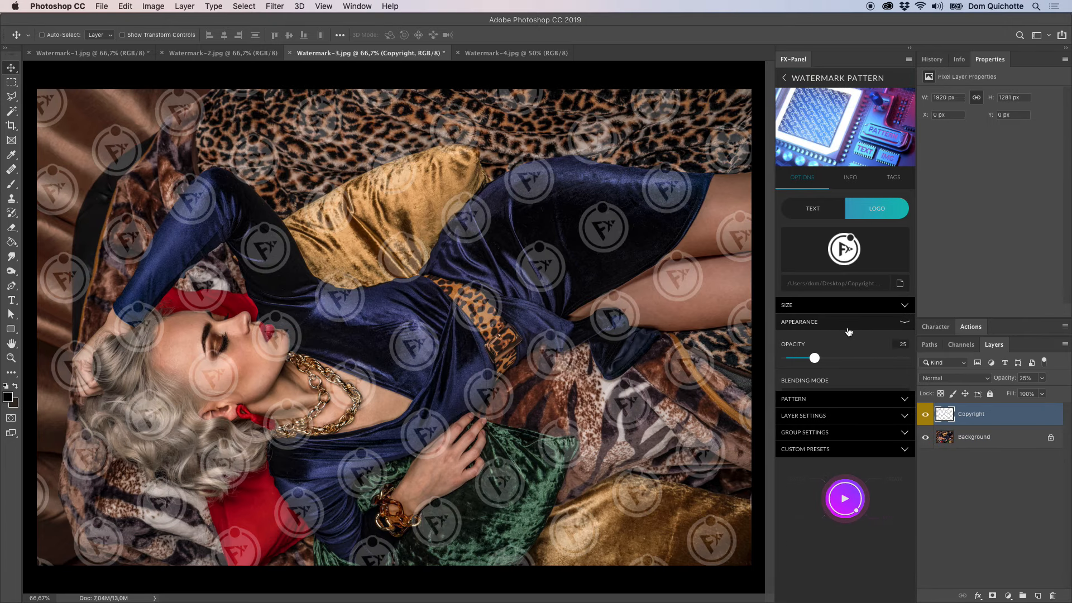
Save the current settings as a new custom preset named "FX-Panel Logo".
click(907, 390)
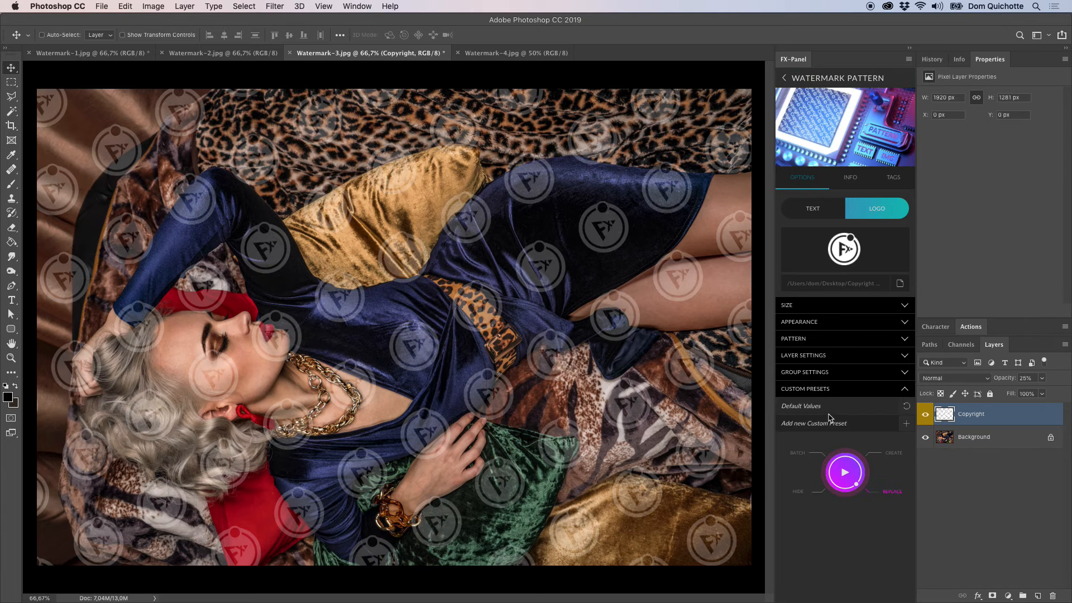
click(908, 426)
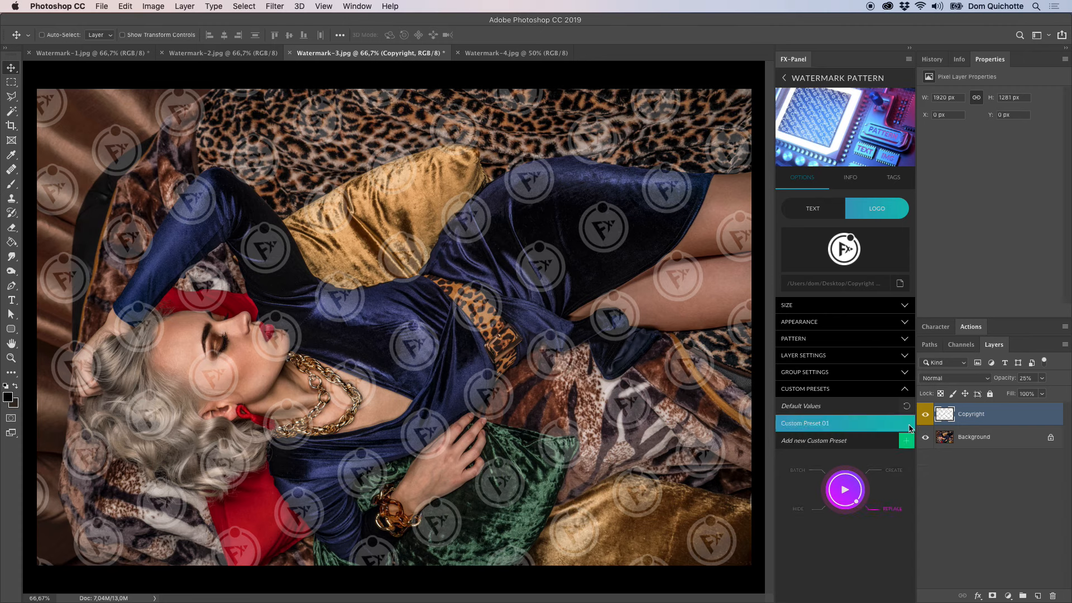
double_click(825, 423)
text(FX-Pa)
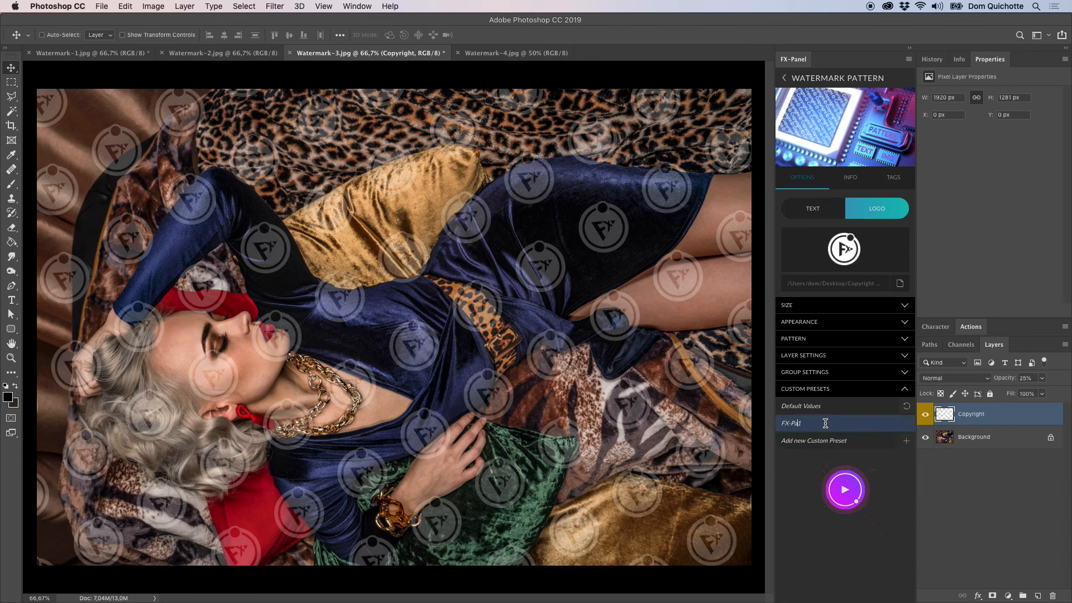
text(nel Logo)
key(Return)
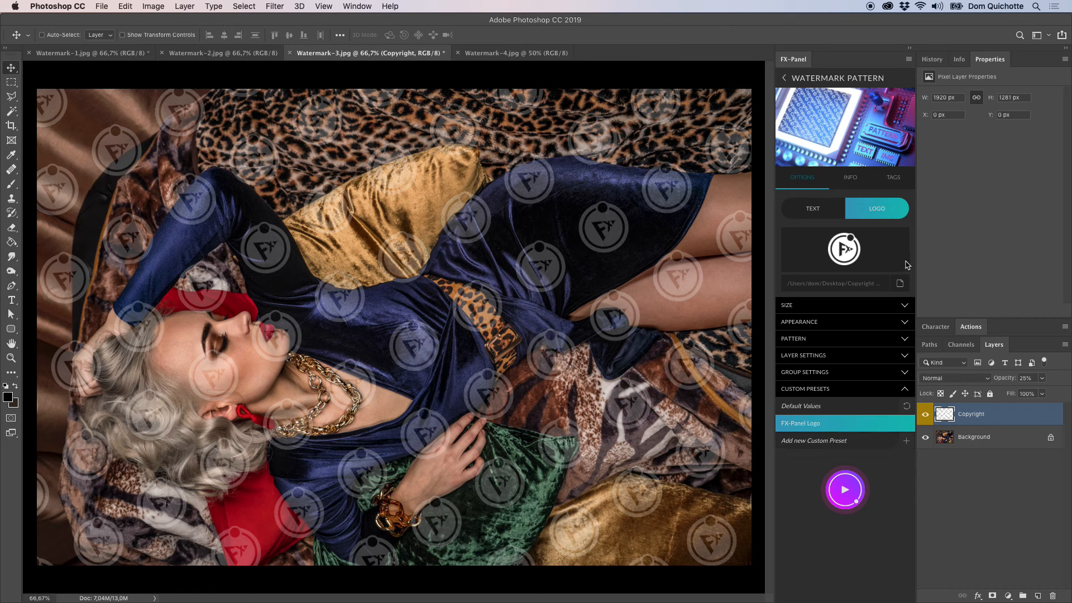
Load the black FX-Panel text logo .ai file as the pattern's logo and render its preview.
click(901, 284)
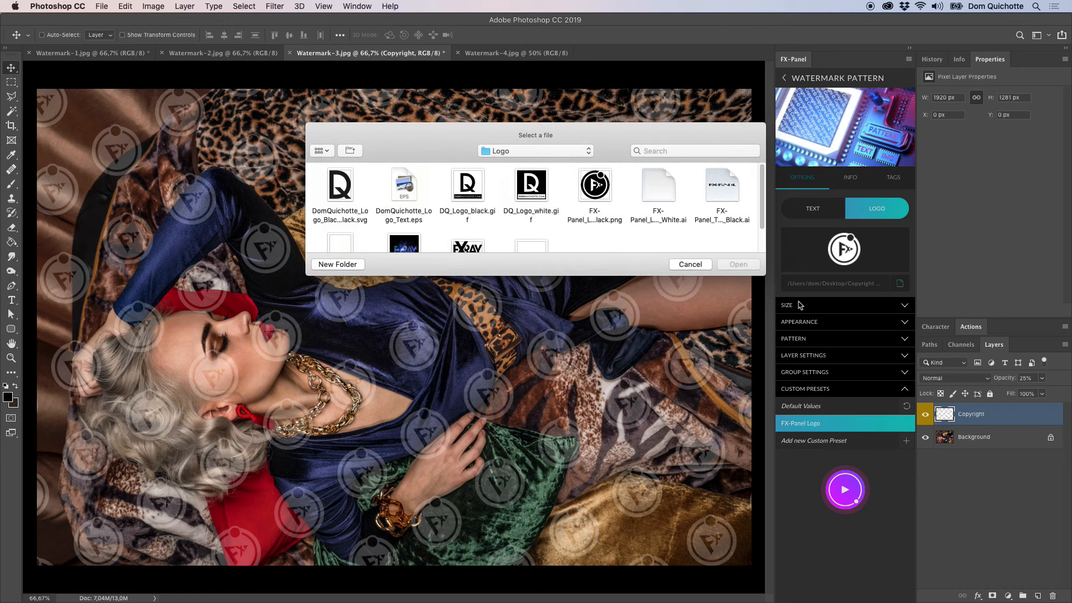
click(733, 183)
click(739, 265)
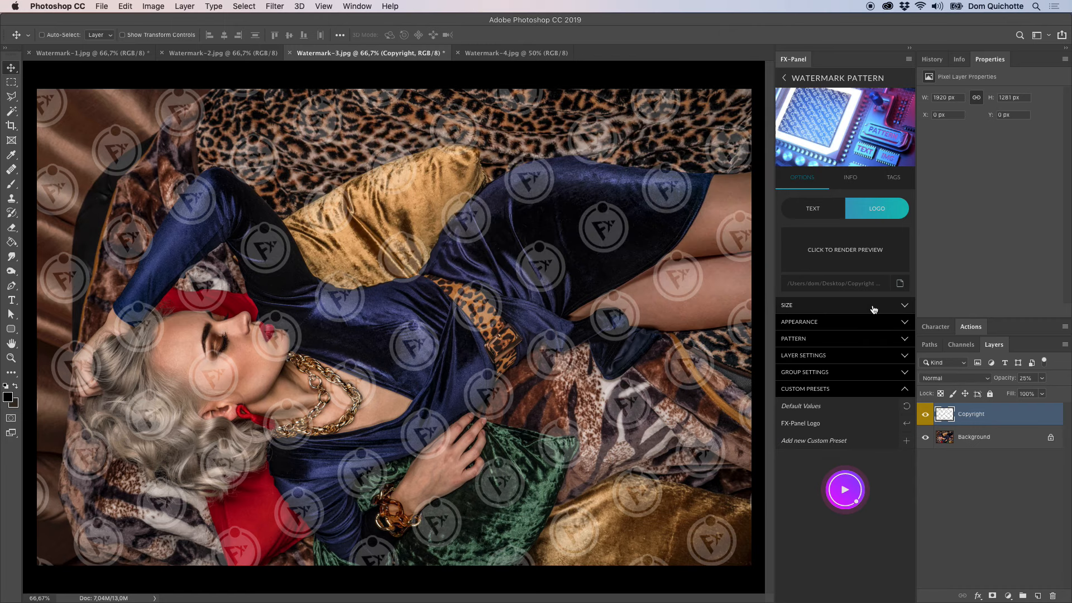
click(852, 253)
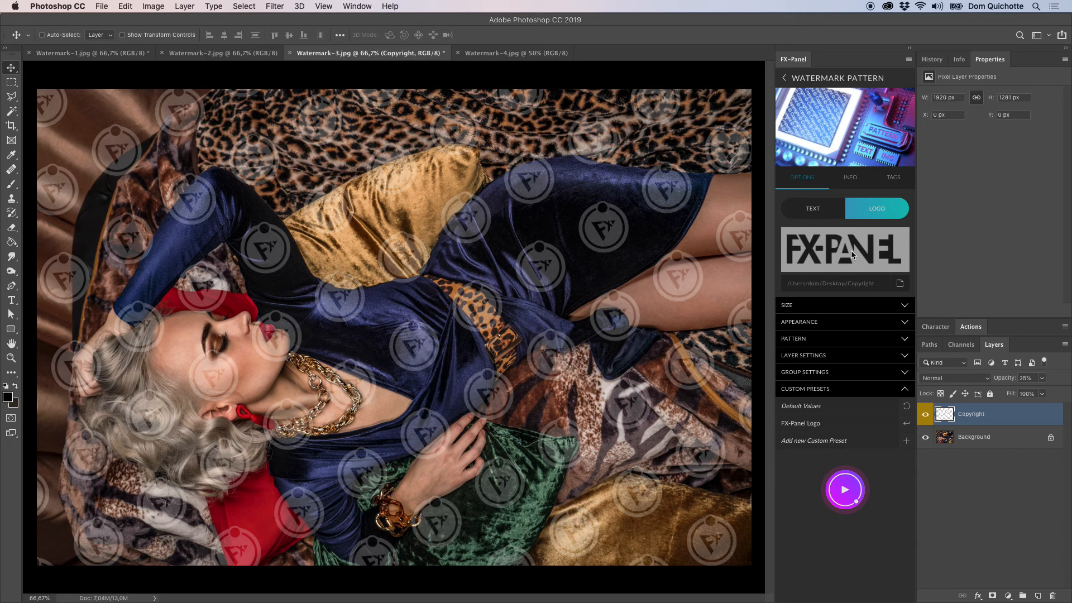
Set the pattern's angle to 41, horizontal gap to 49 and vertical gap to 53, and replace the watermark pattern.
click(836, 338)
drag(827, 382, 870, 379)
drag(806, 404, 801, 433)
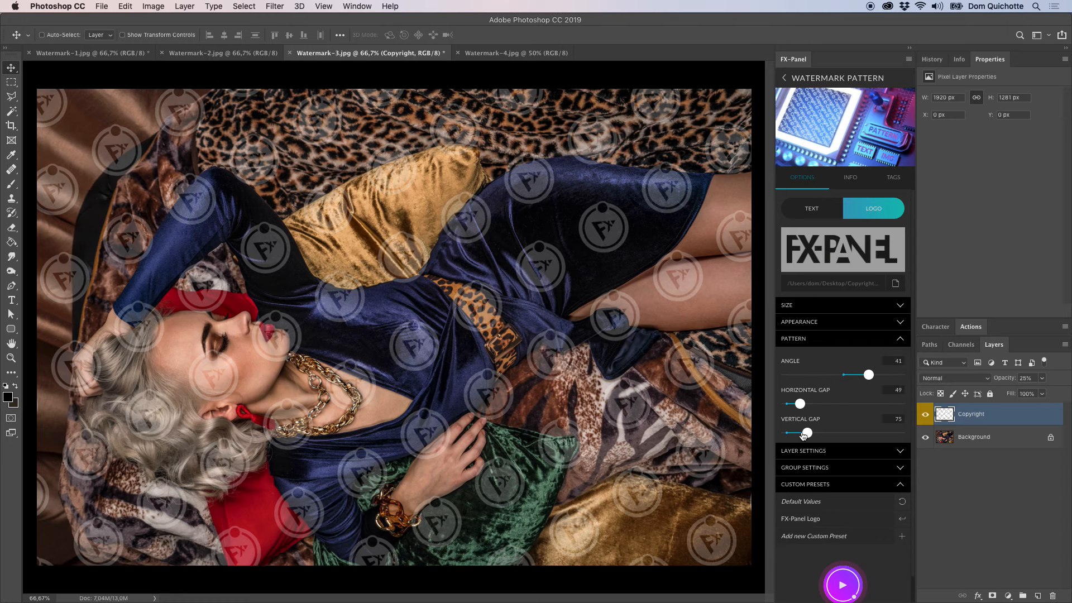
click(858, 592)
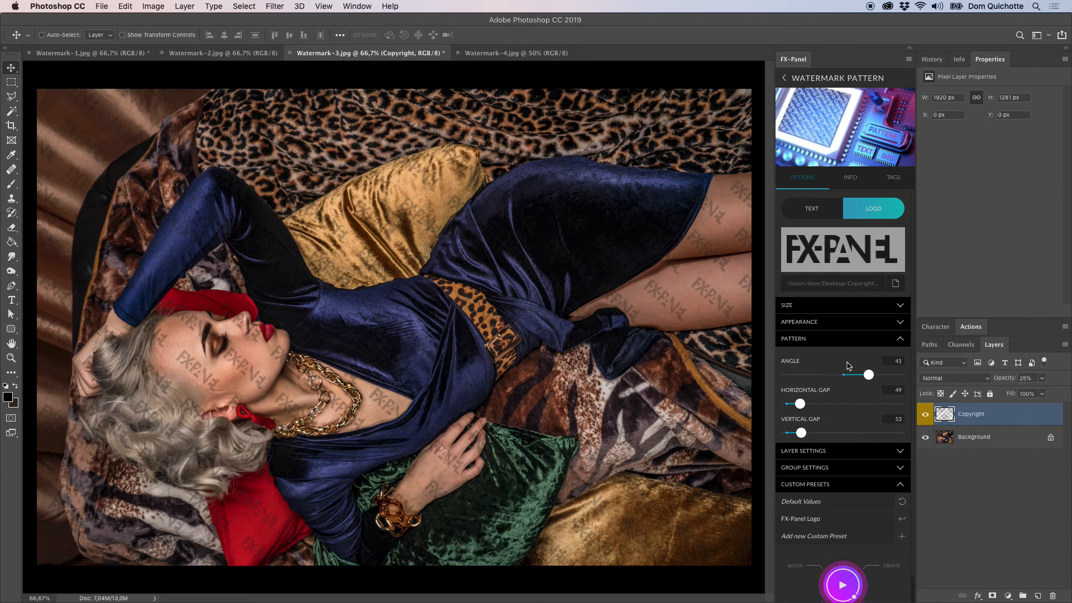
click(843, 339)
Colorize the logo pattern in white (#FFFFFF) and replace the watermark pattern.
click(844, 324)
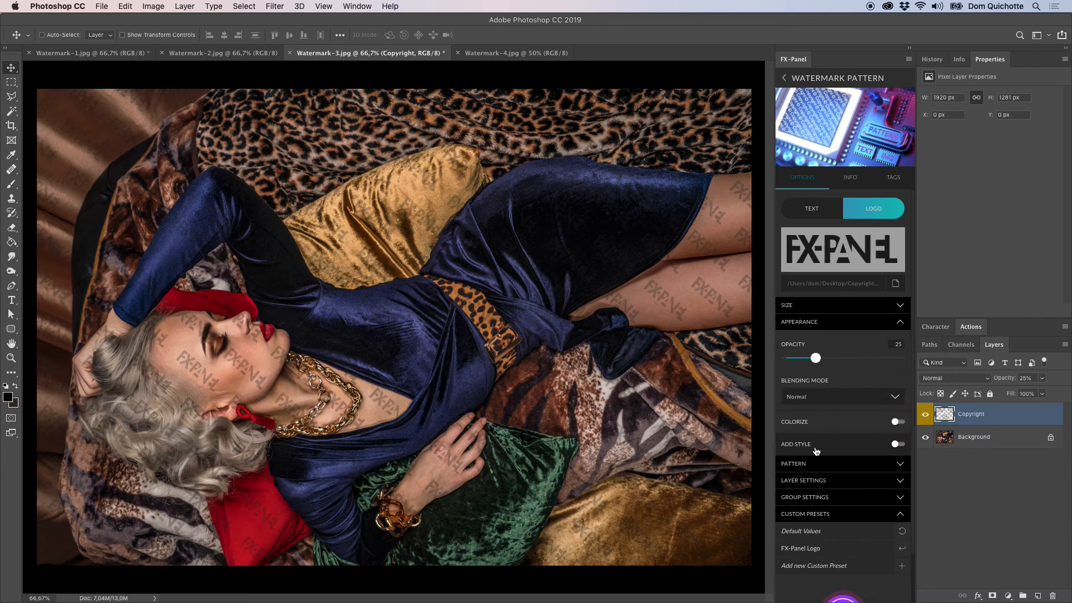
click(832, 429)
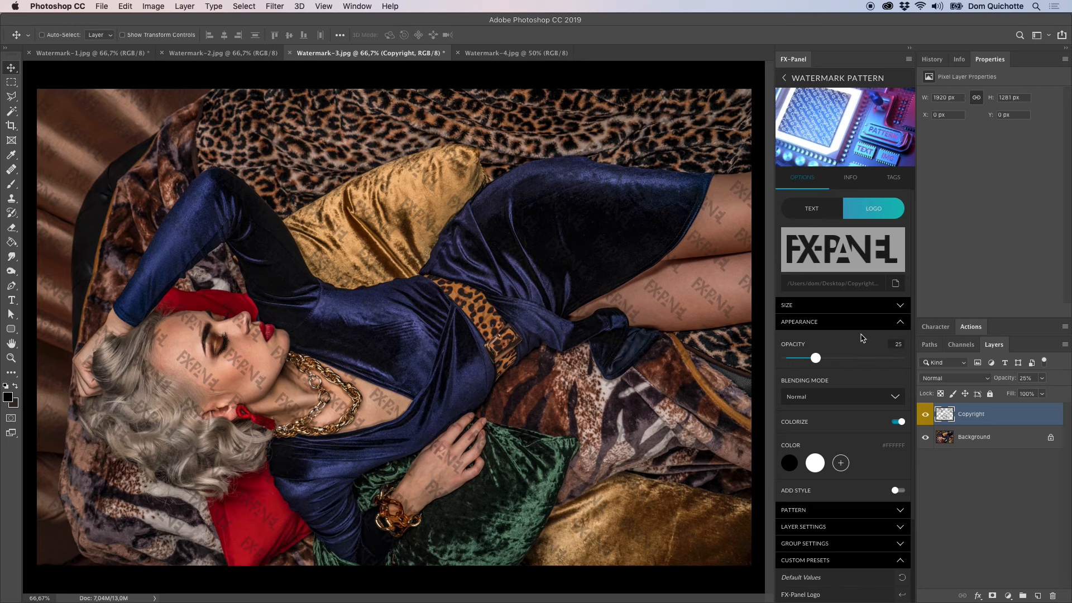
click(850, 322)
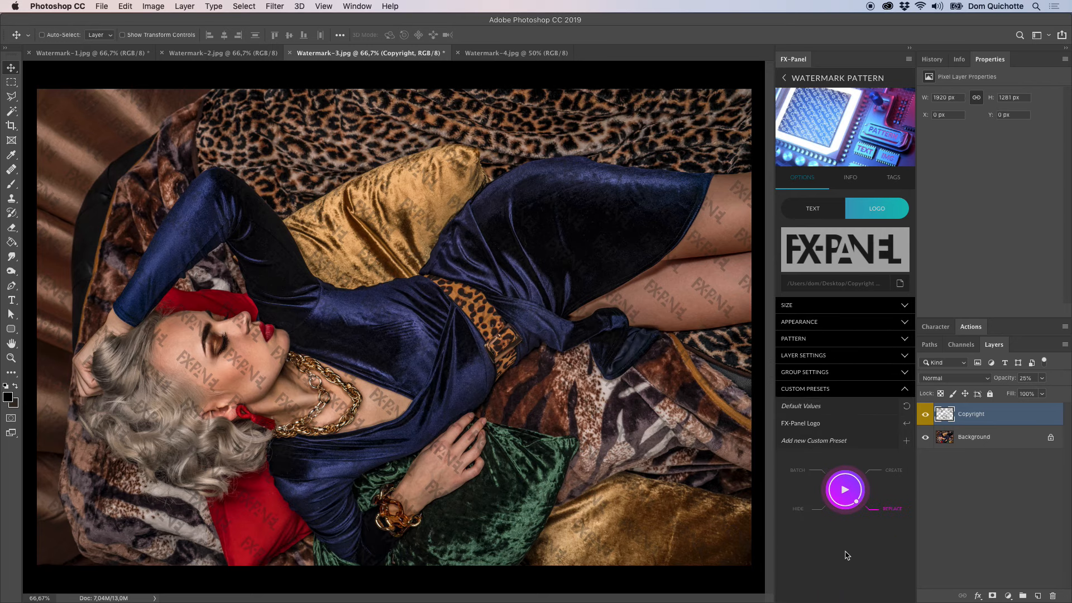
click(845, 490)
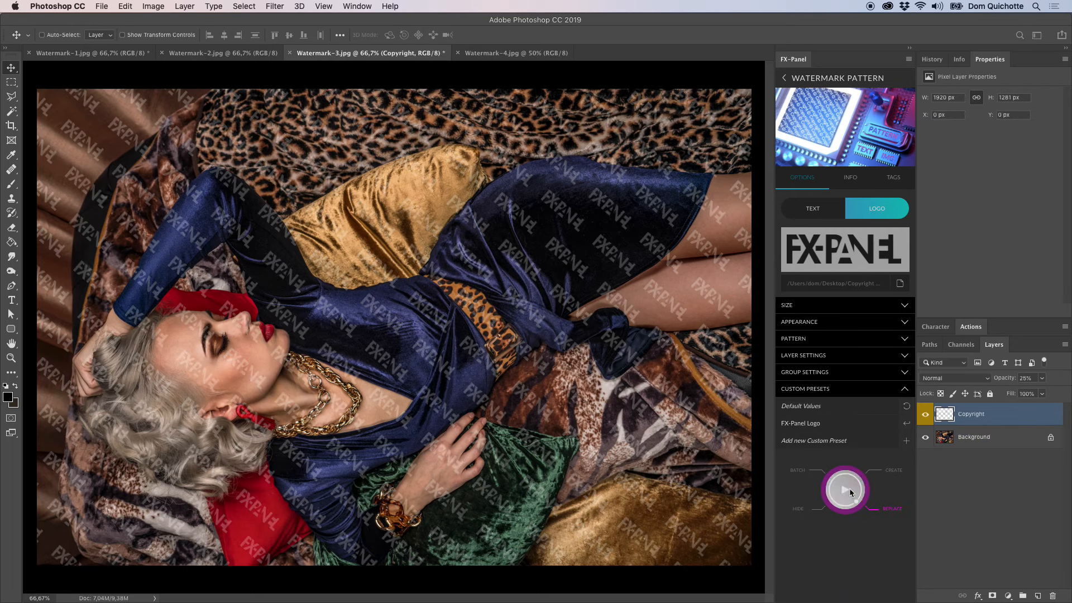
Save the current pattern settings as a new custom preset named "FX-Panel Text".
click(906, 441)
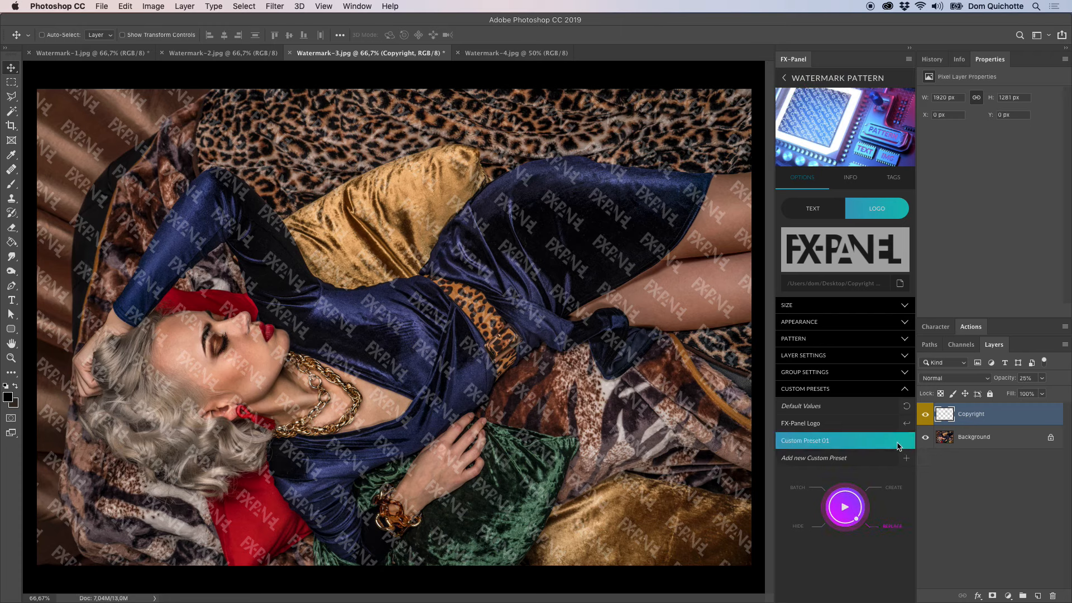
double_click(826, 442)
text(A)
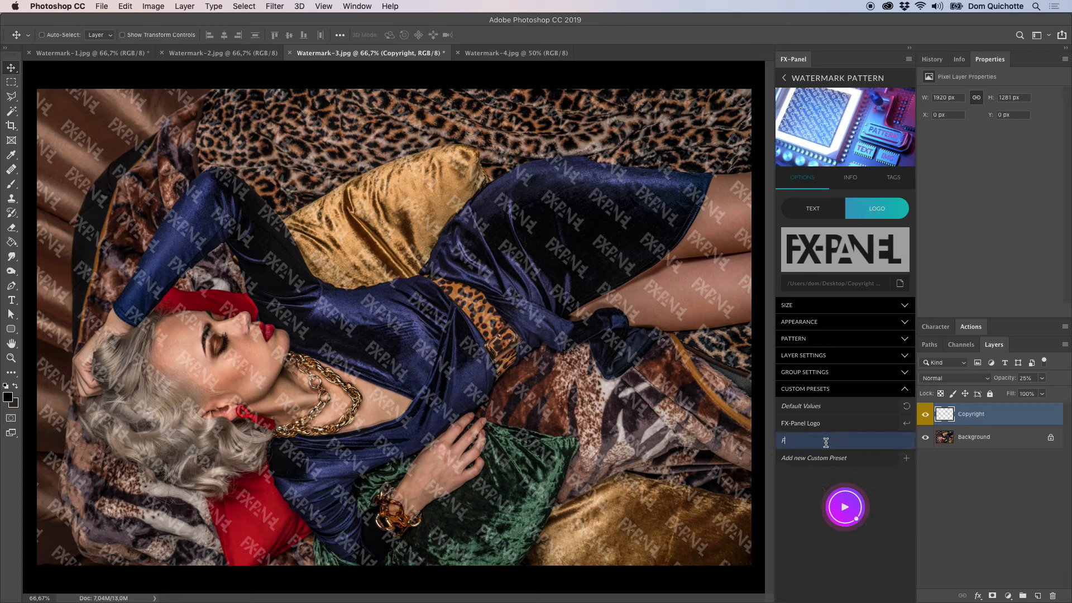
click(828, 443)
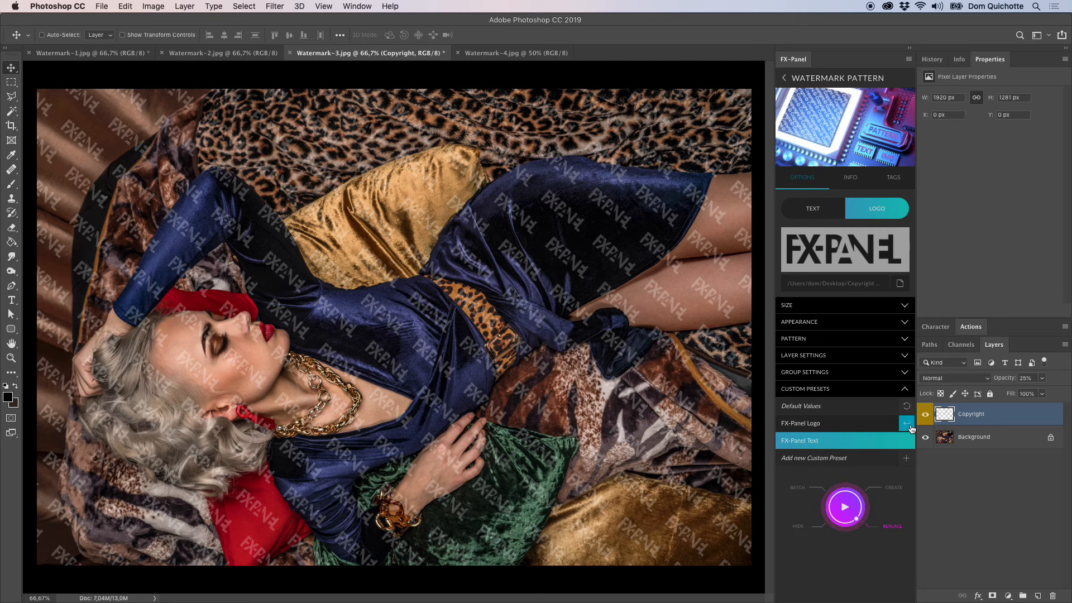
Load the "FX-Panel Logo" custom preset and then "FX-Panel Text", replacing the watermark pattern.
click(909, 426)
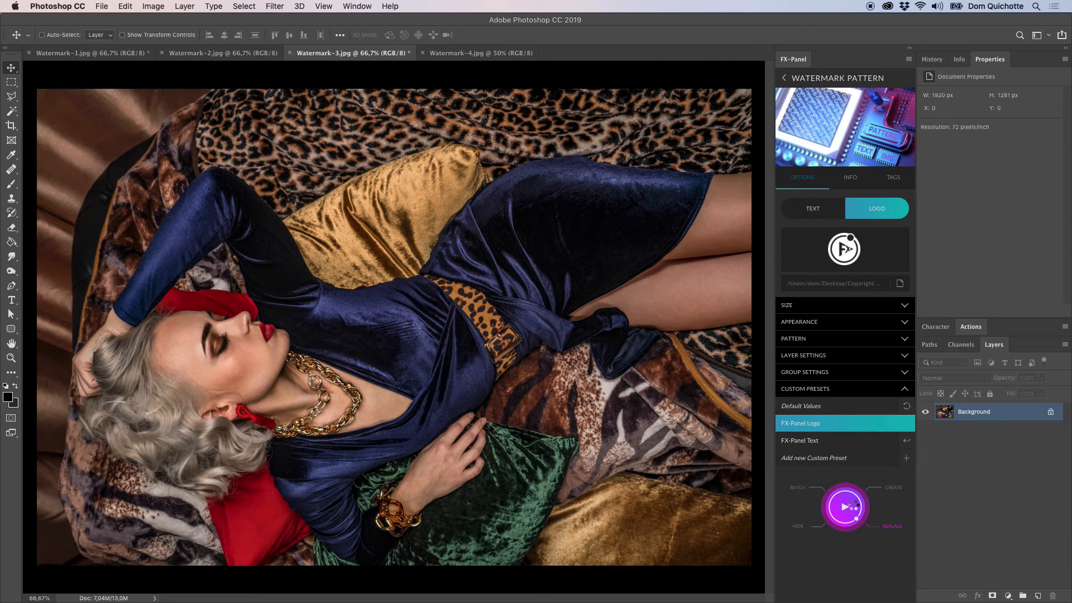
click(910, 443)
click(838, 507)
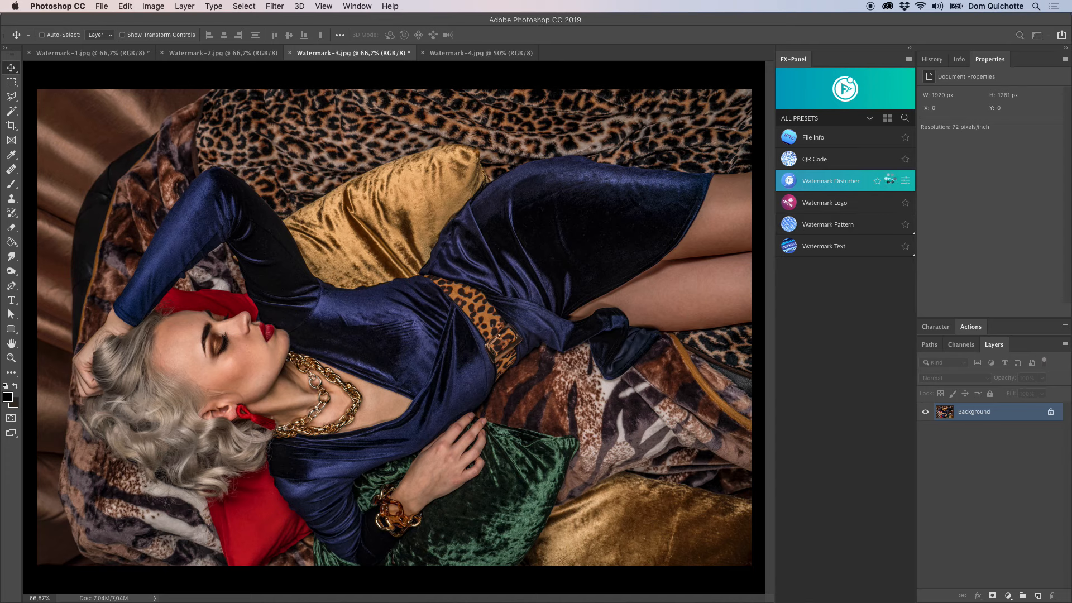
Apply the Watermark Disturber preset with its default settings, then open its options and check the type settings.
click(890, 180)
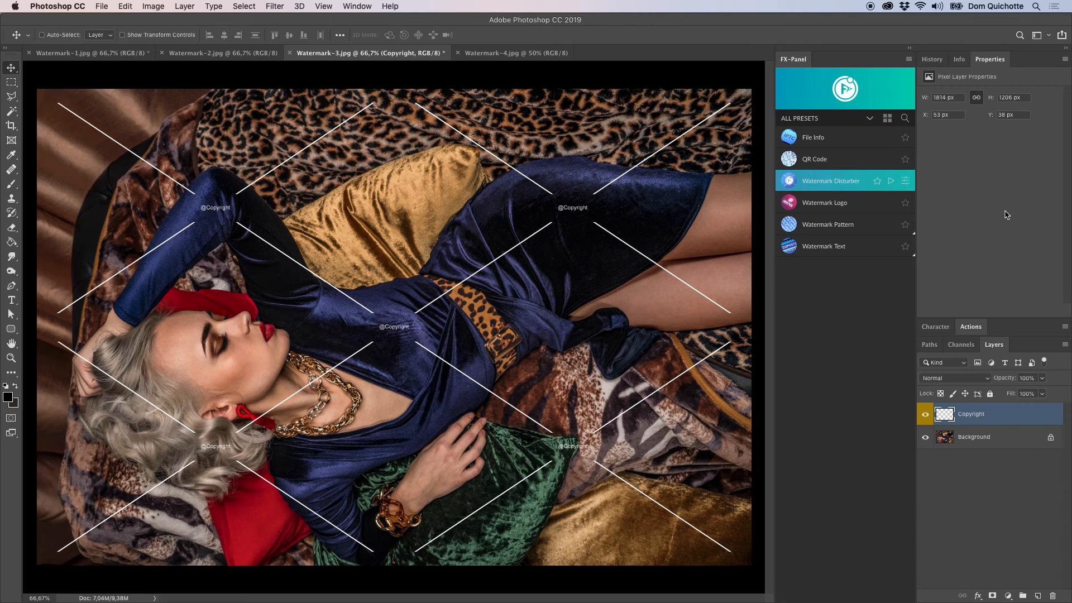
click(905, 182)
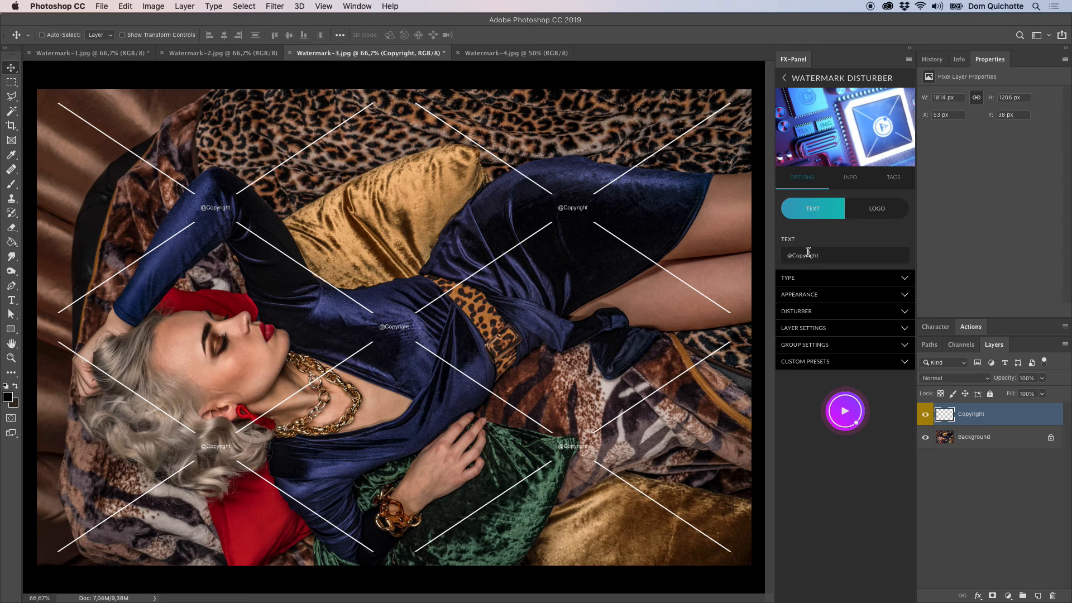
click(823, 280)
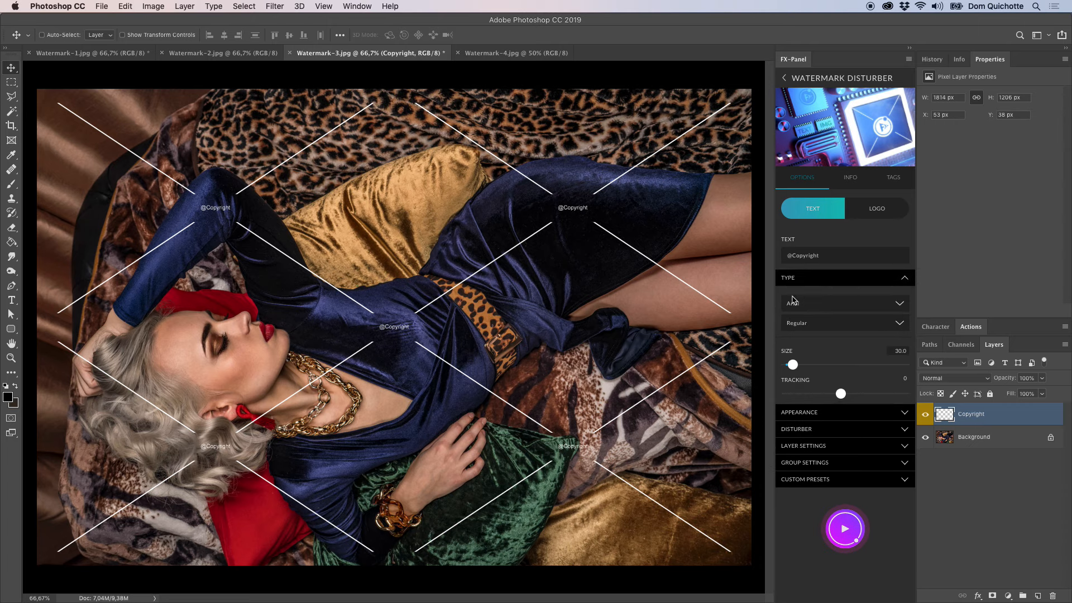
click(835, 279)
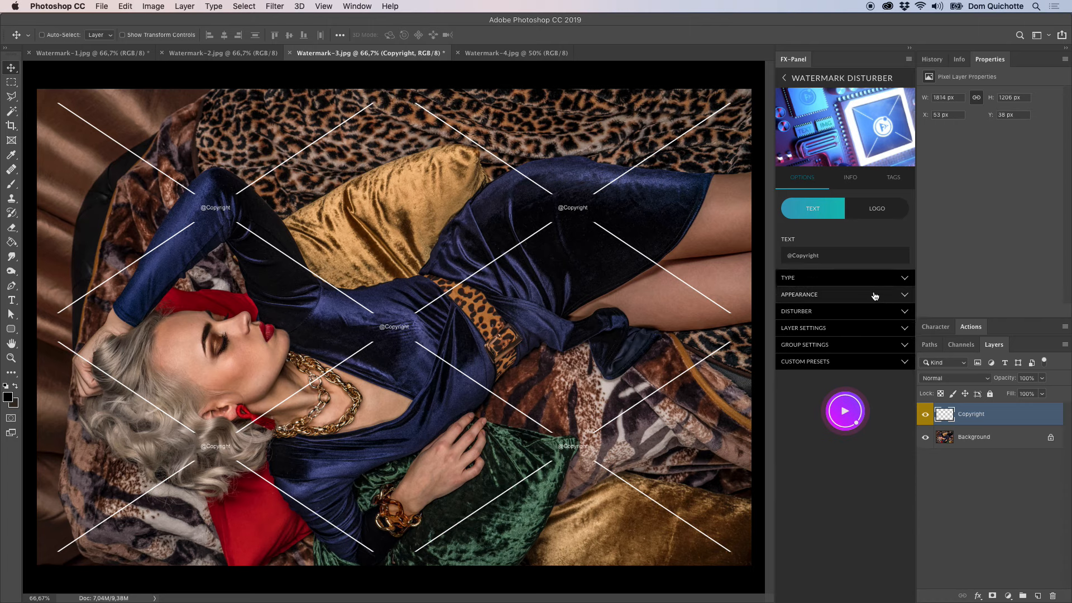
Set the disturber's factor to 1 and its padding to 0, replacing the watermark after each change.
click(827, 315)
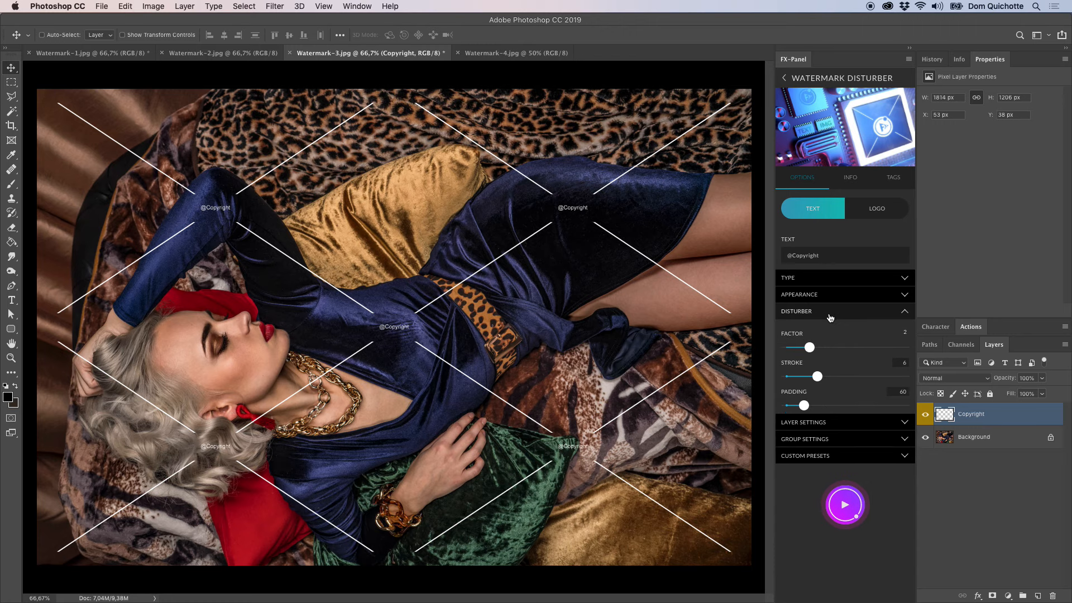
drag(809, 347, 786, 348)
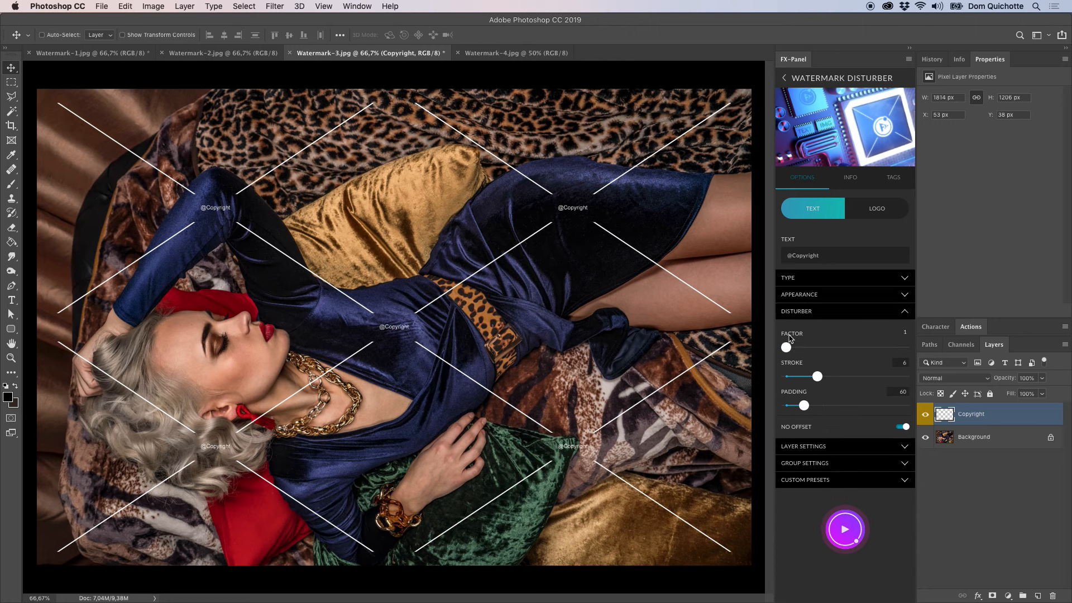
click(845, 529)
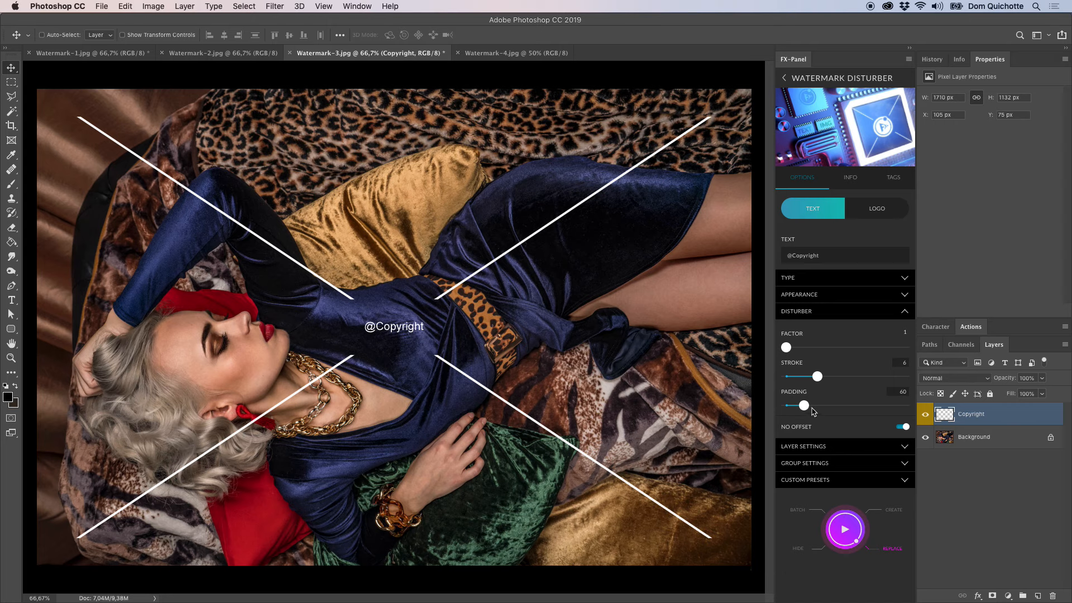
drag(805, 407, 787, 406)
click(853, 540)
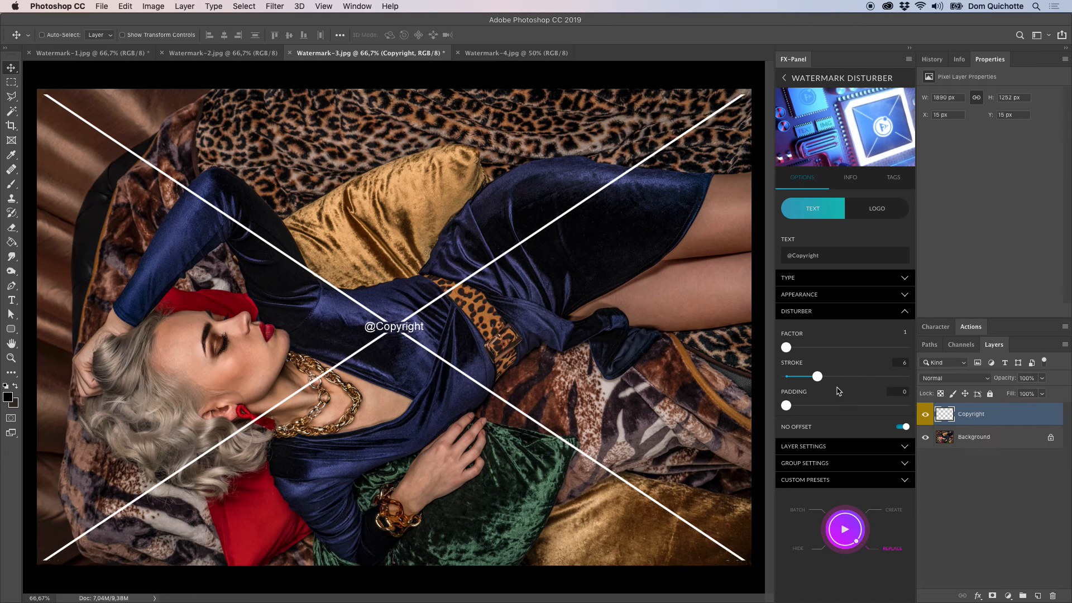
Set the disturber's stroke to 3 and turn off No Offset, replacing the watermark after each change.
drag(817, 377, 799, 381)
click(853, 539)
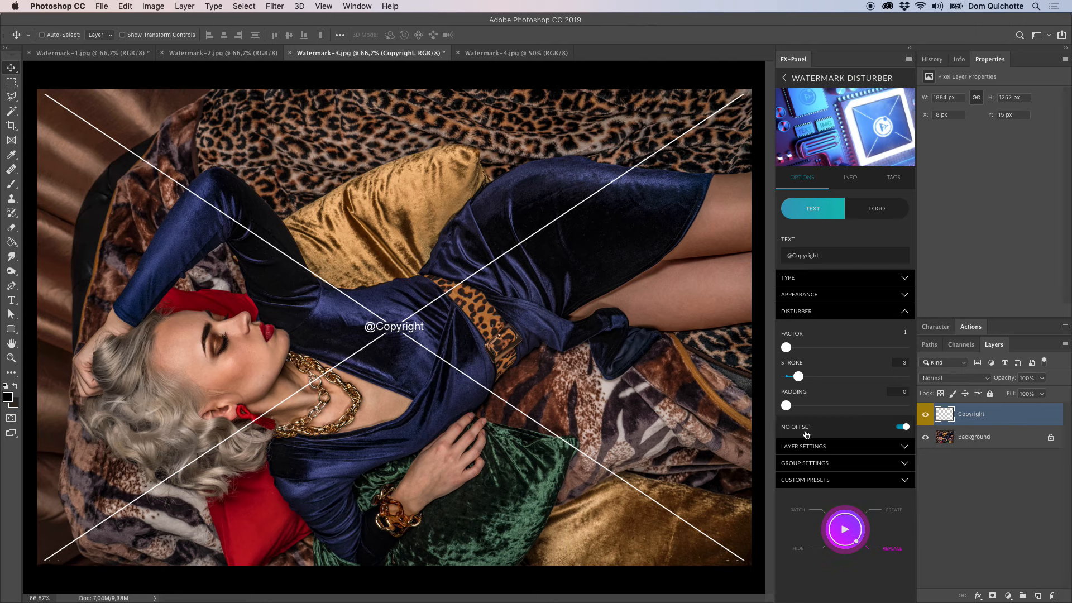
click(902, 427)
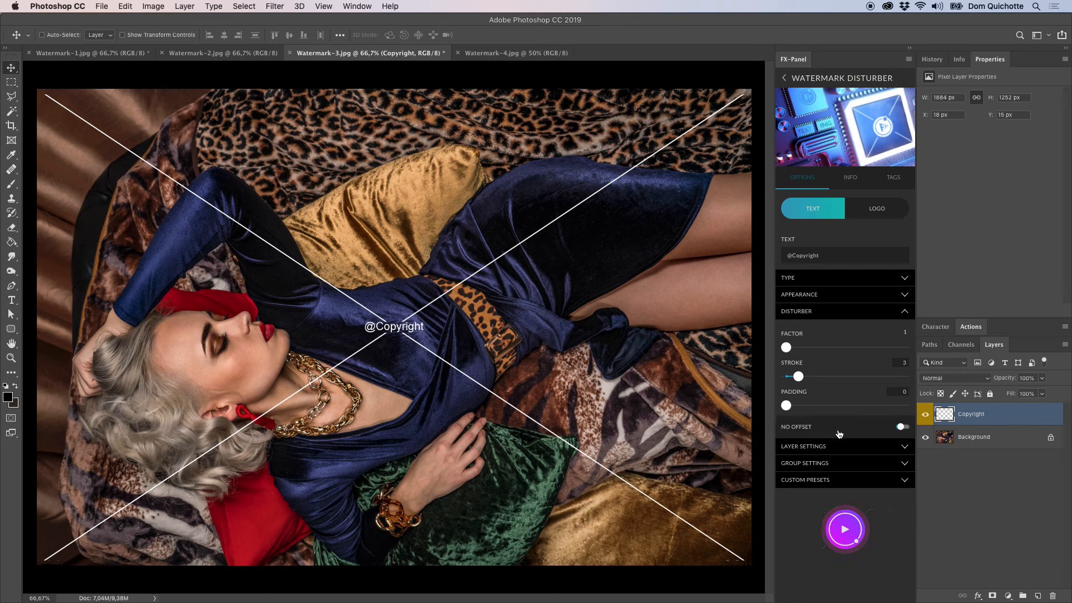
click(845, 529)
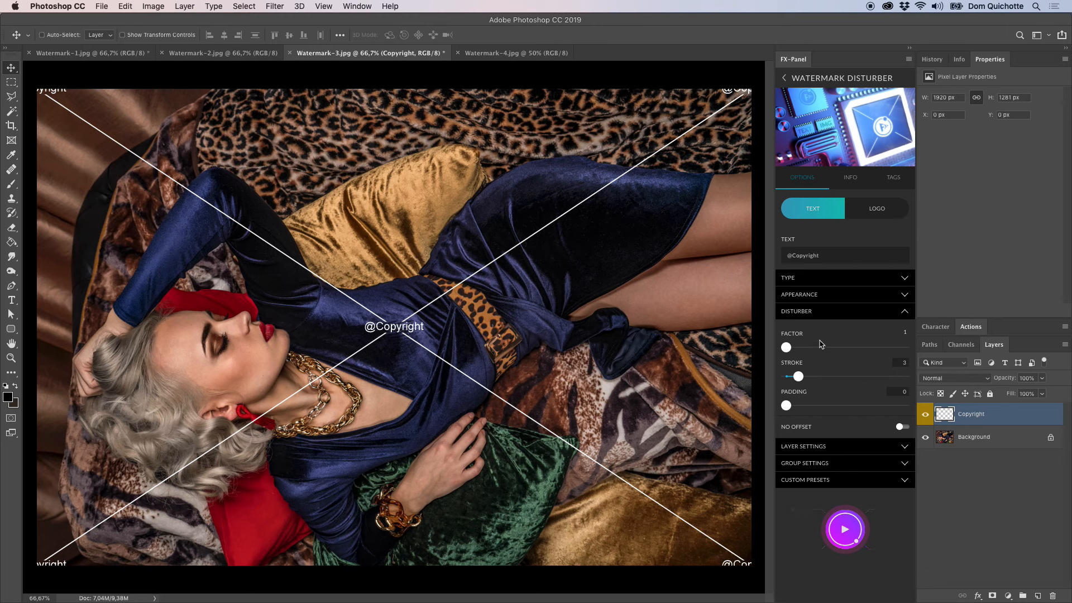
Set the disturber's padding to 8 and factor to 2, replace the watermark, then turn No Offset on and replace it again.
drag(788, 408, 791, 412)
drag(794, 351, 810, 349)
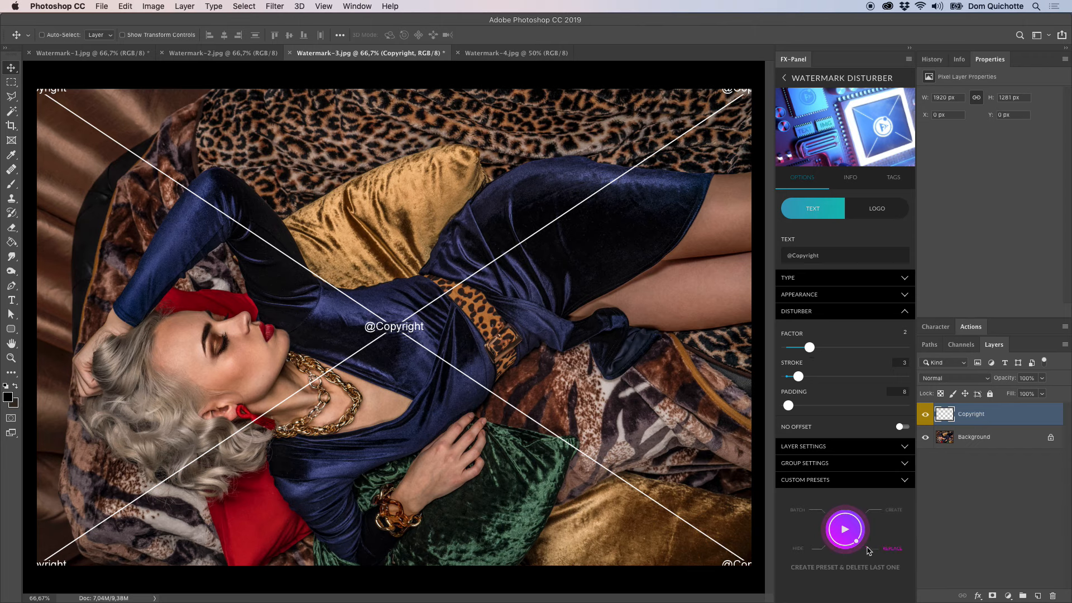
click(863, 544)
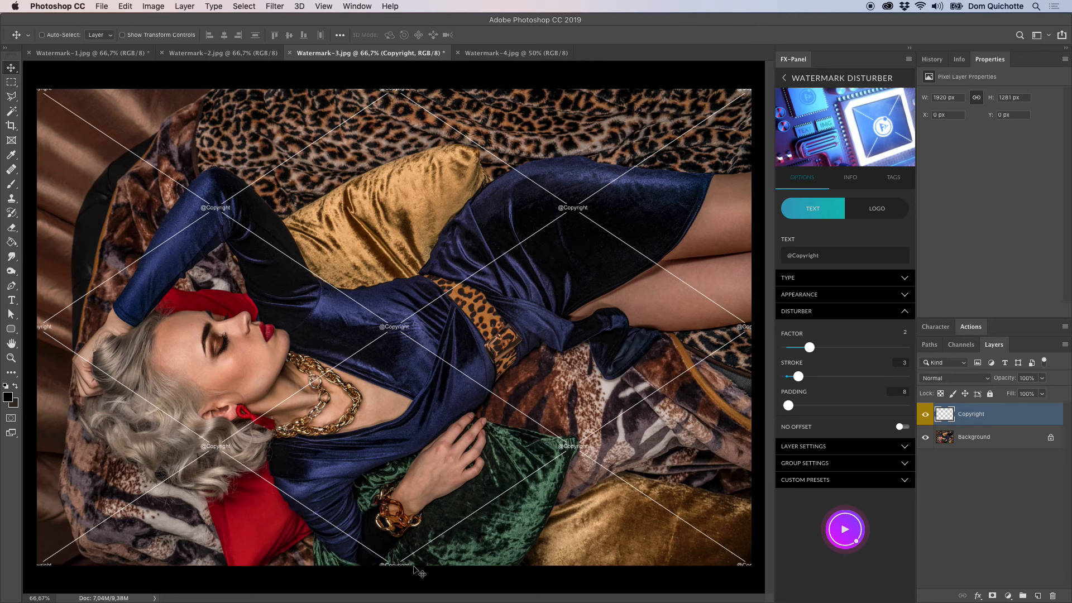
click(831, 429)
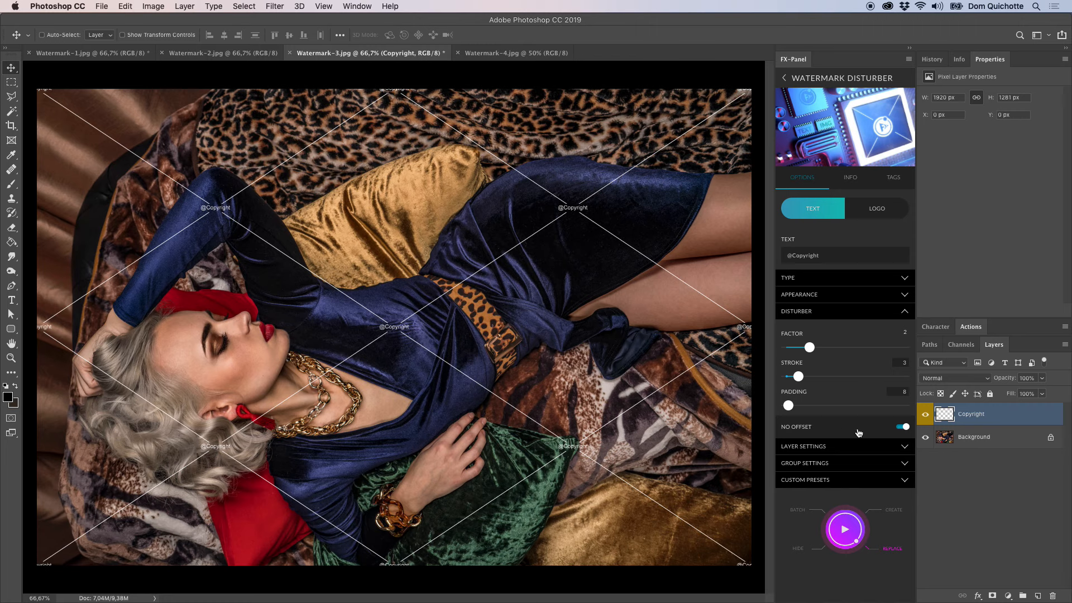
click(855, 543)
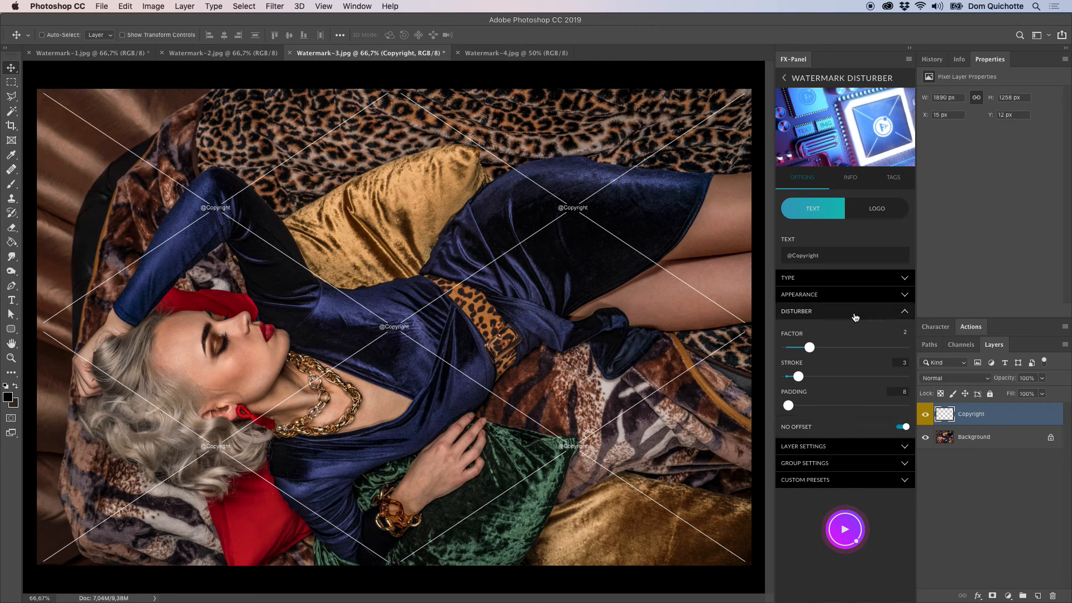
Switch the disturber from text to logo and load the black FX-Panel text logo .ai file.
click(889, 211)
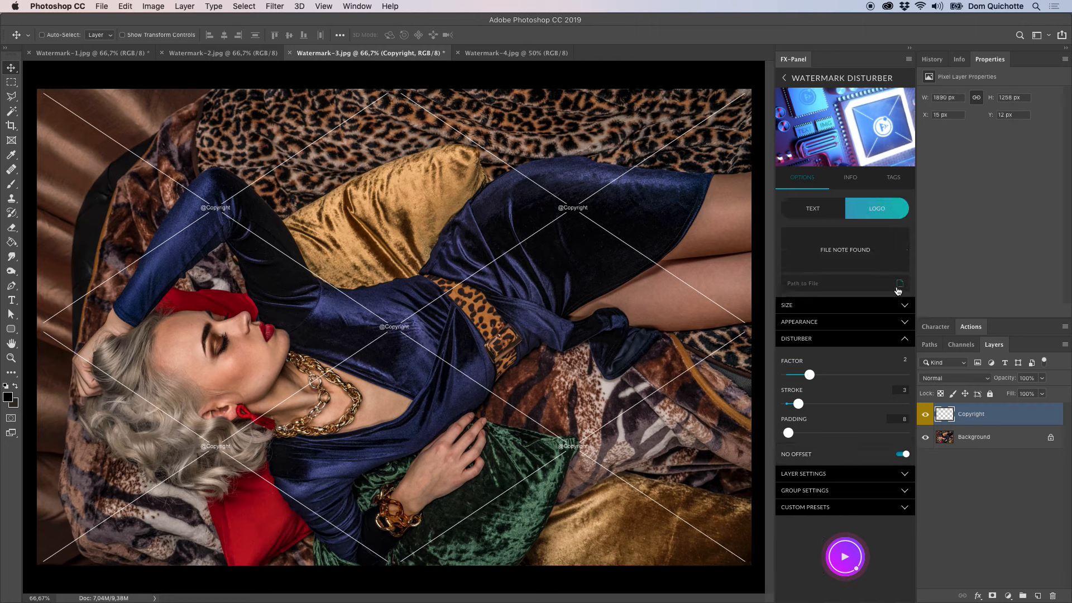
click(899, 284)
click(723, 187)
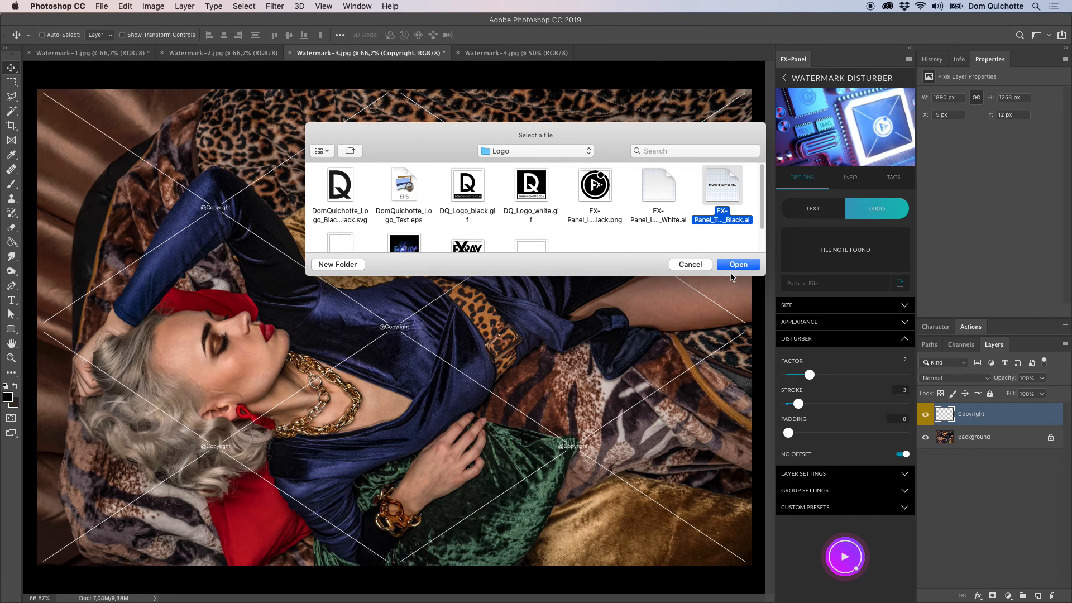
click(737, 264)
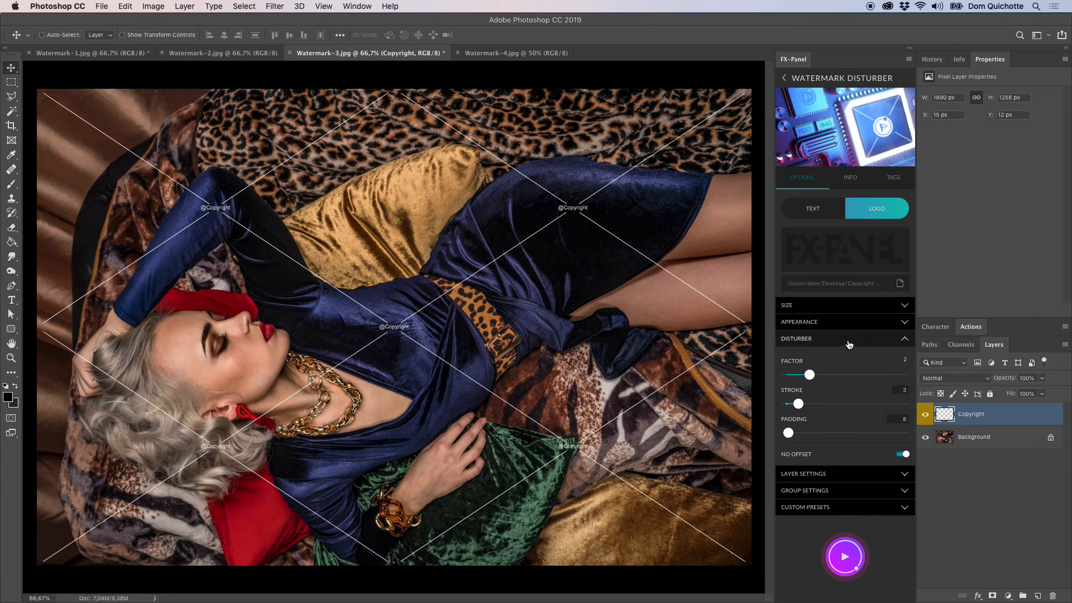
Colorize the disturber's logo in white (#FFFFFF) and replace the watermark.
click(846, 322)
click(838, 418)
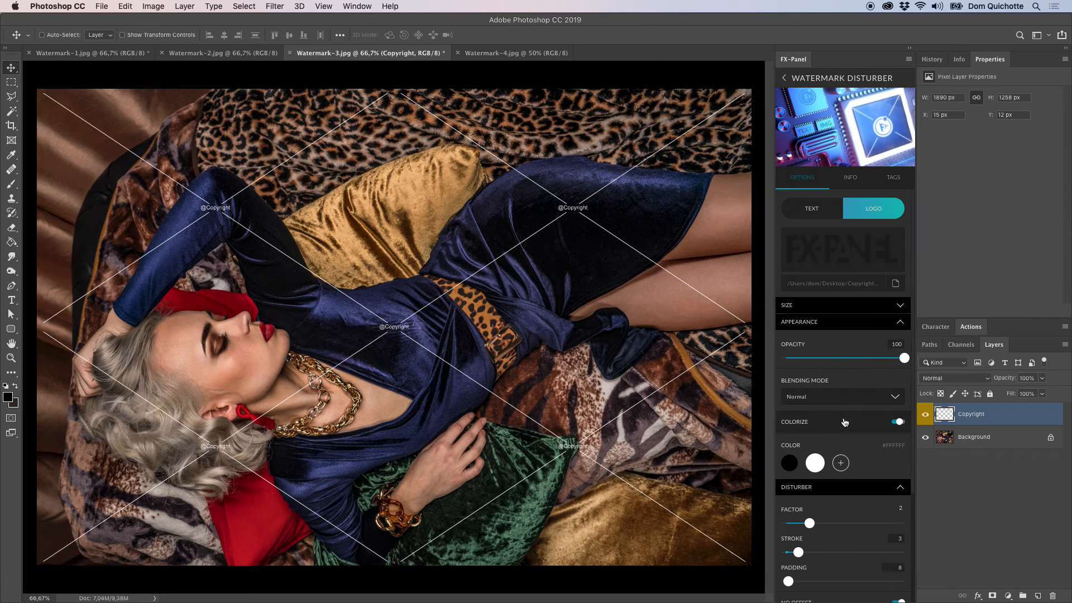
click(832, 322)
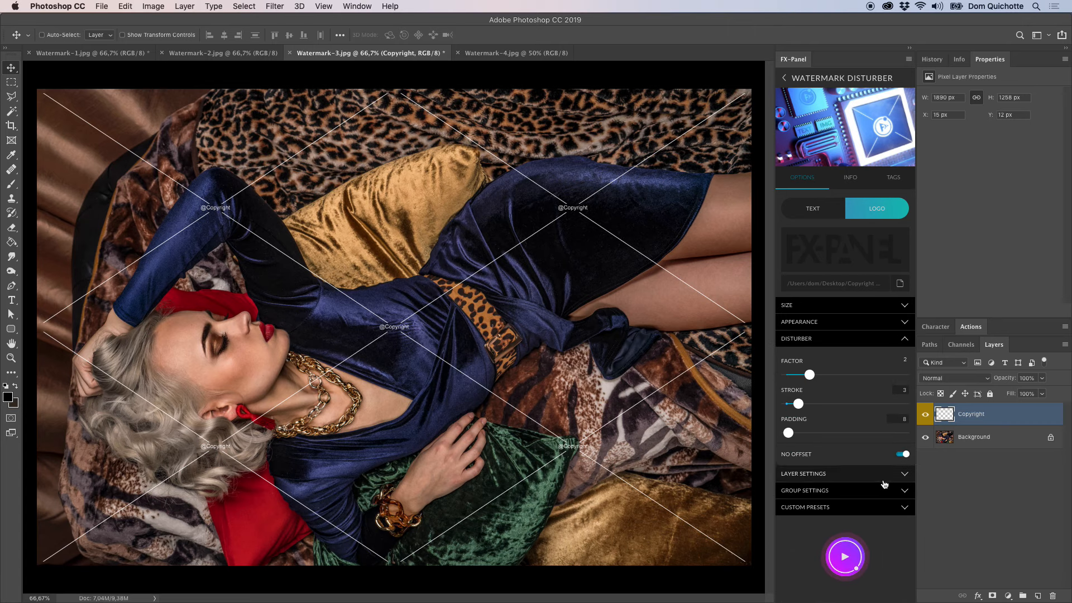
click(844, 557)
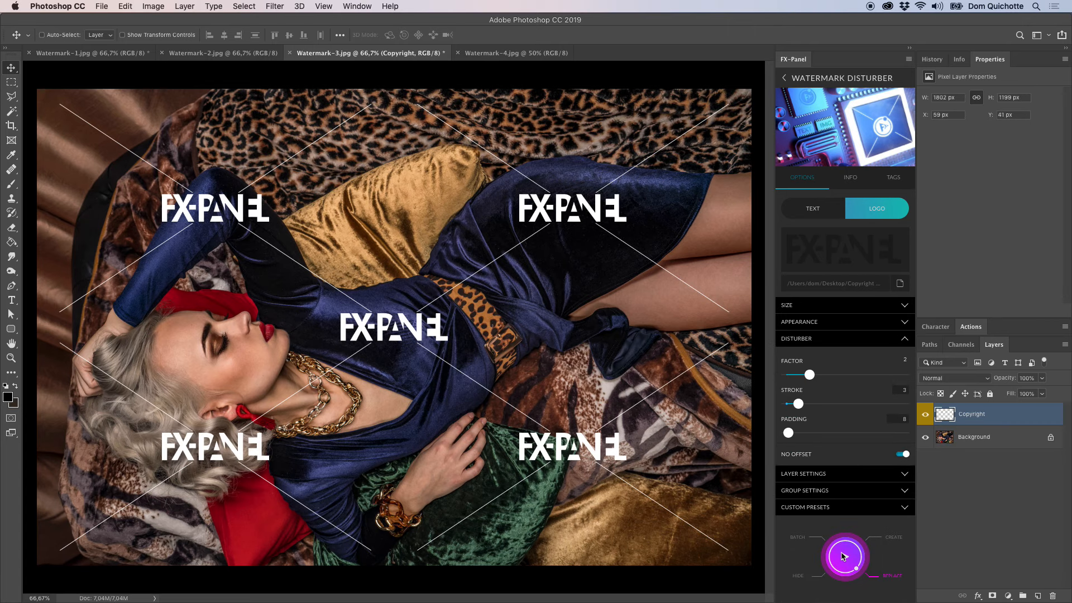
Set the disturber's logo size to 10 percent and replace the watermark.
click(839, 340)
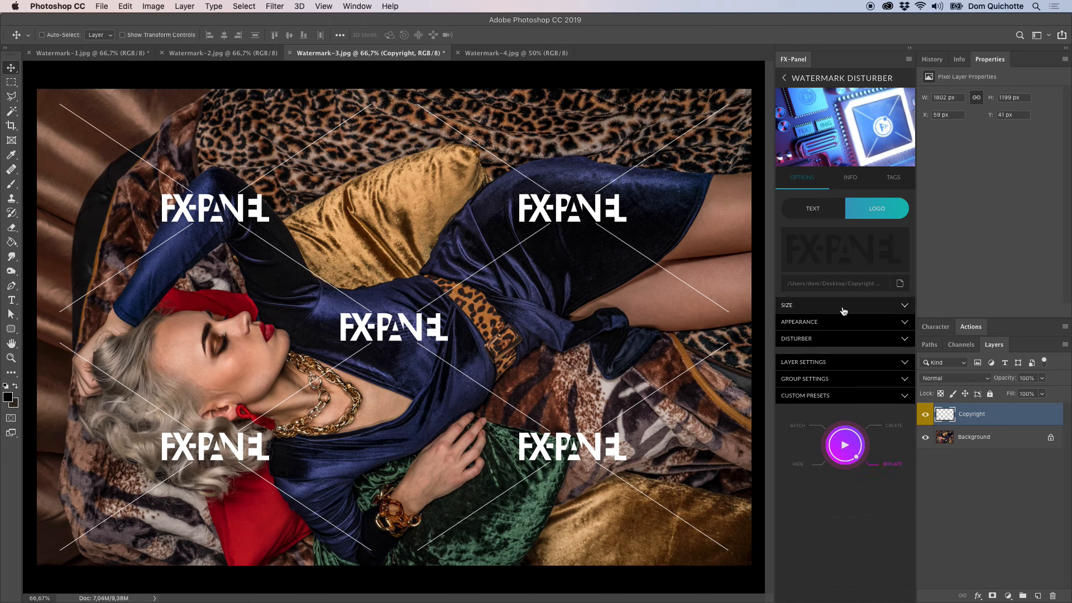
click(851, 305)
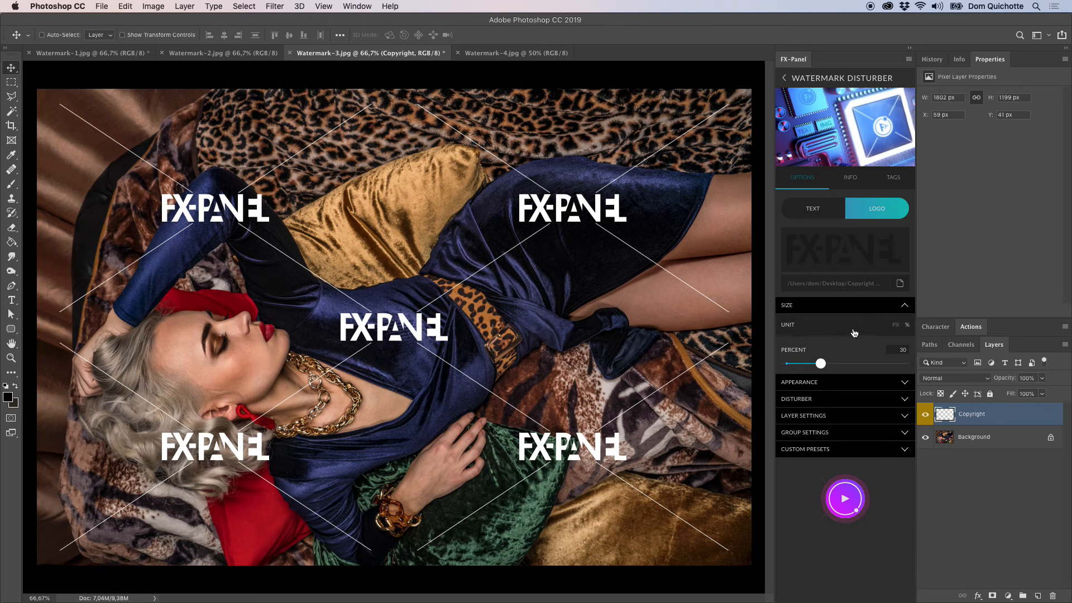
drag(821, 363, 797, 370)
click(845, 501)
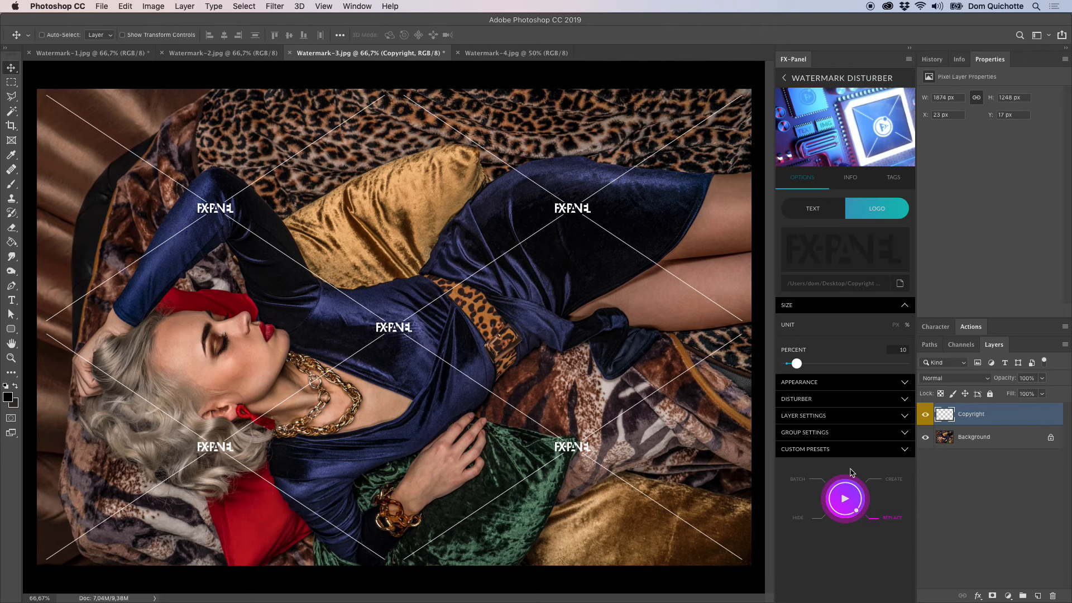
Set the disturber's opacity to 41 and replace the watermark.
click(843, 305)
click(847, 321)
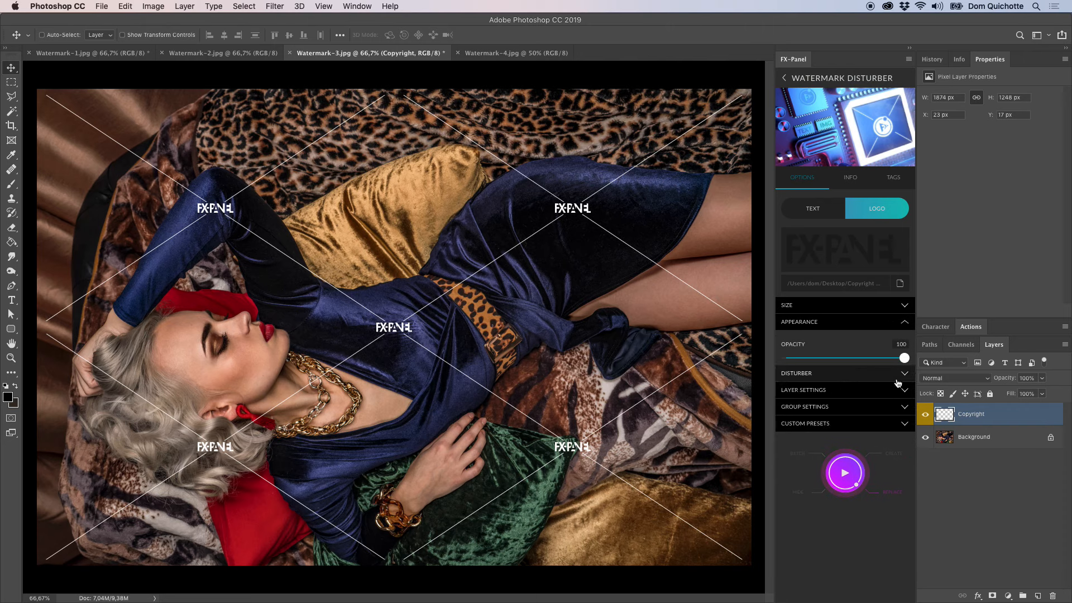
drag(819, 358, 835, 374)
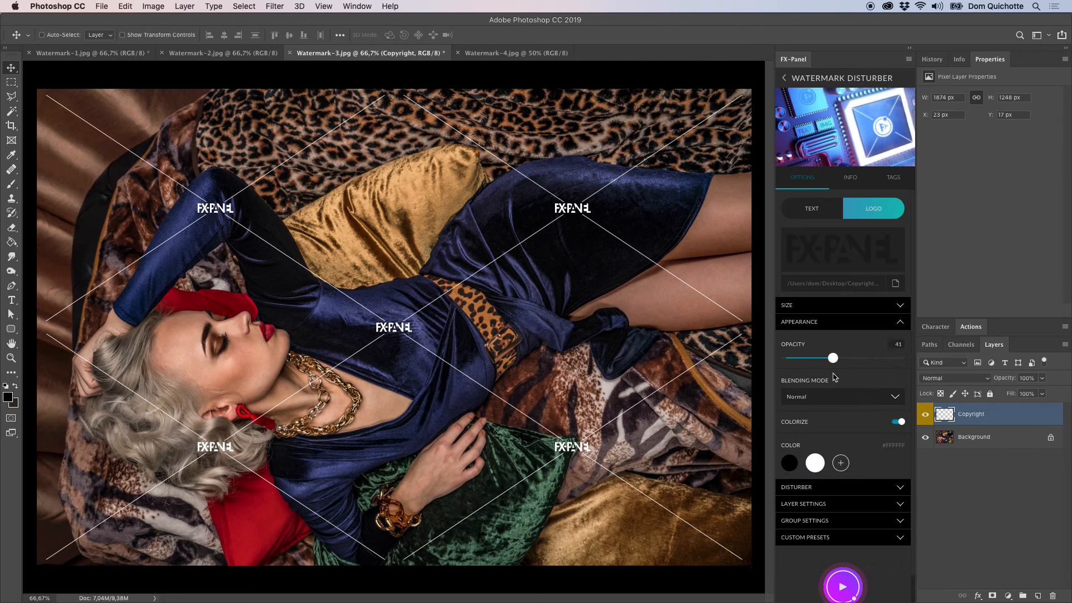
click(843, 581)
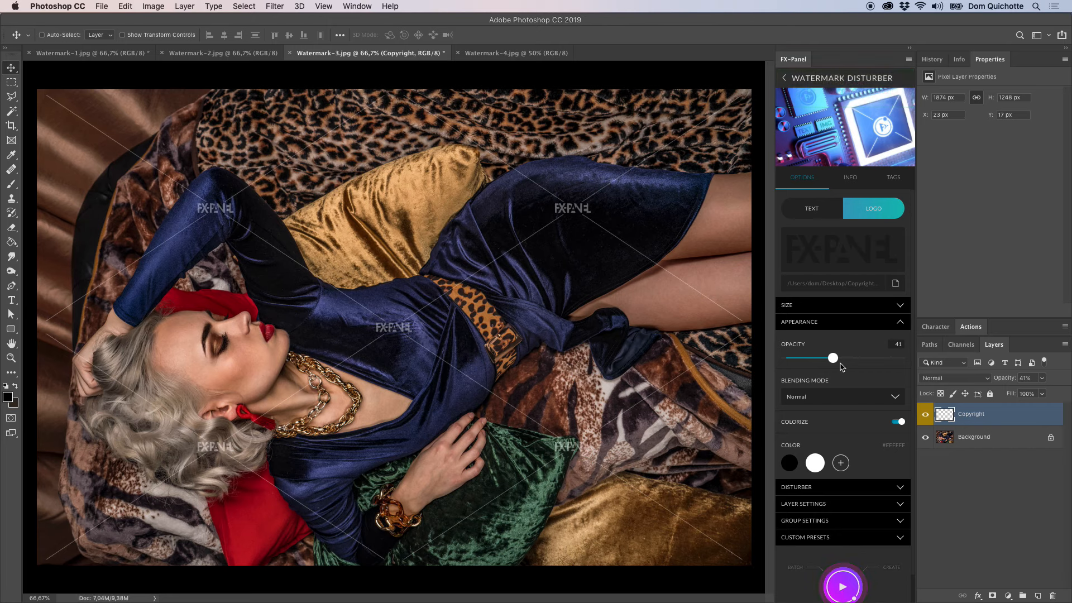
click(850, 322)
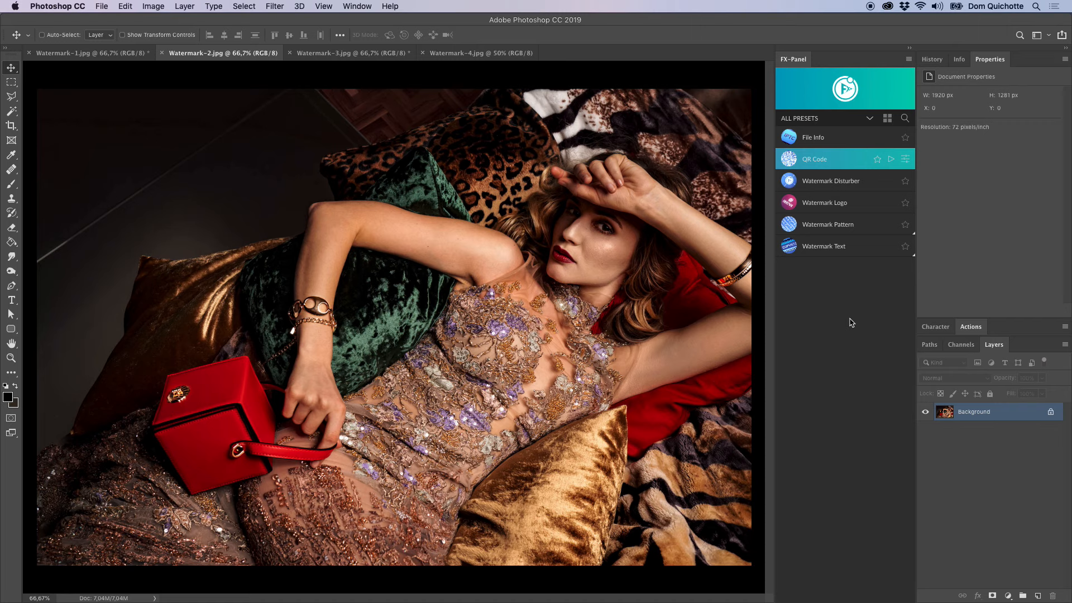
Generate a text-type QR code reading "I love the FX-Panel" with the QR Code preset and add it to the image.
click(891, 160)
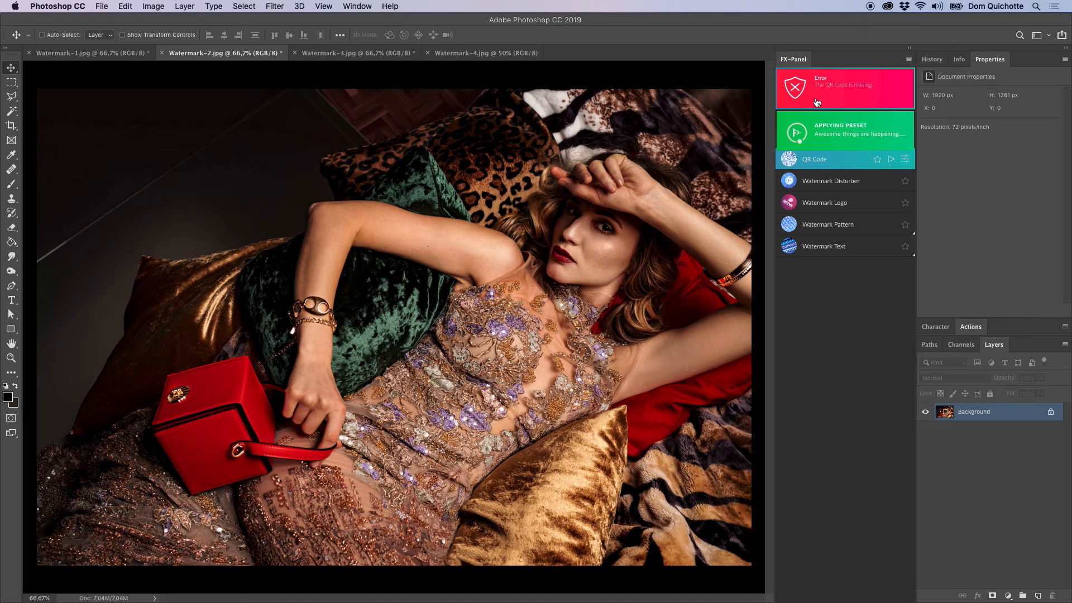
click(906, 161)
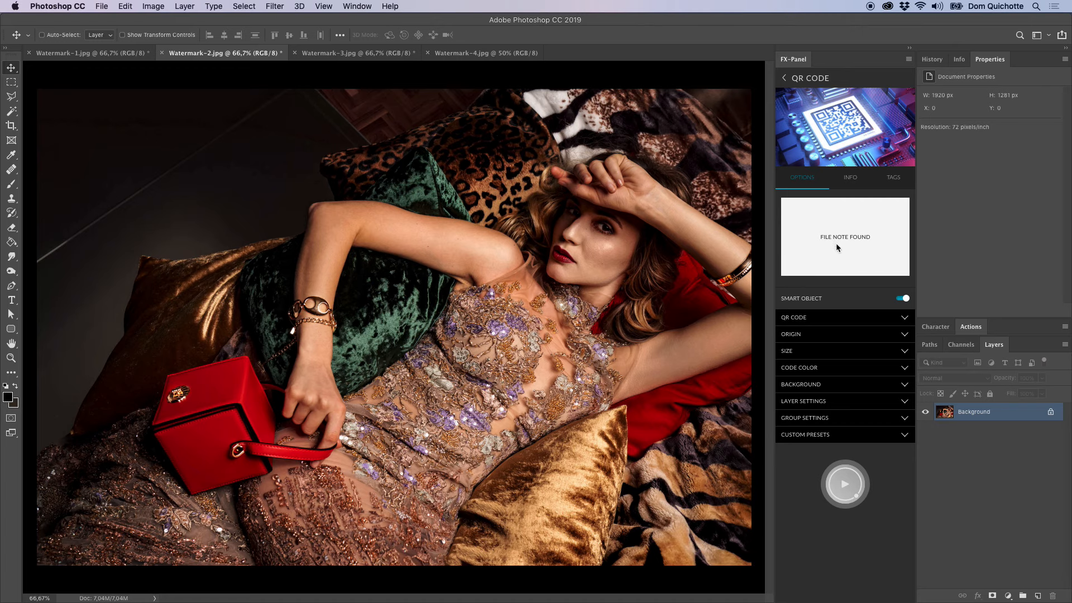
click(836, 324)
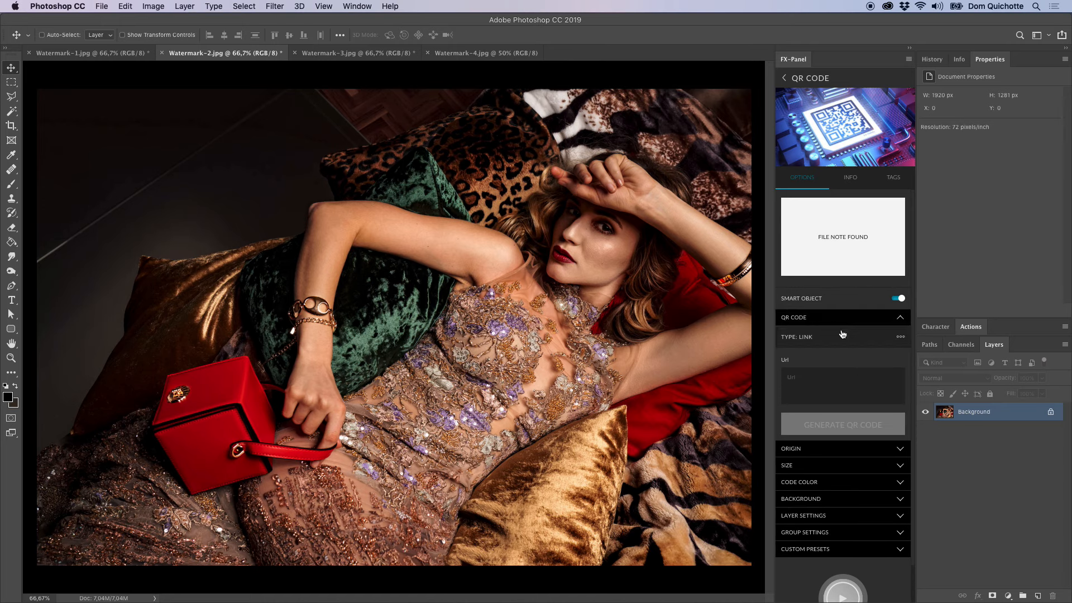
click(826, 337)
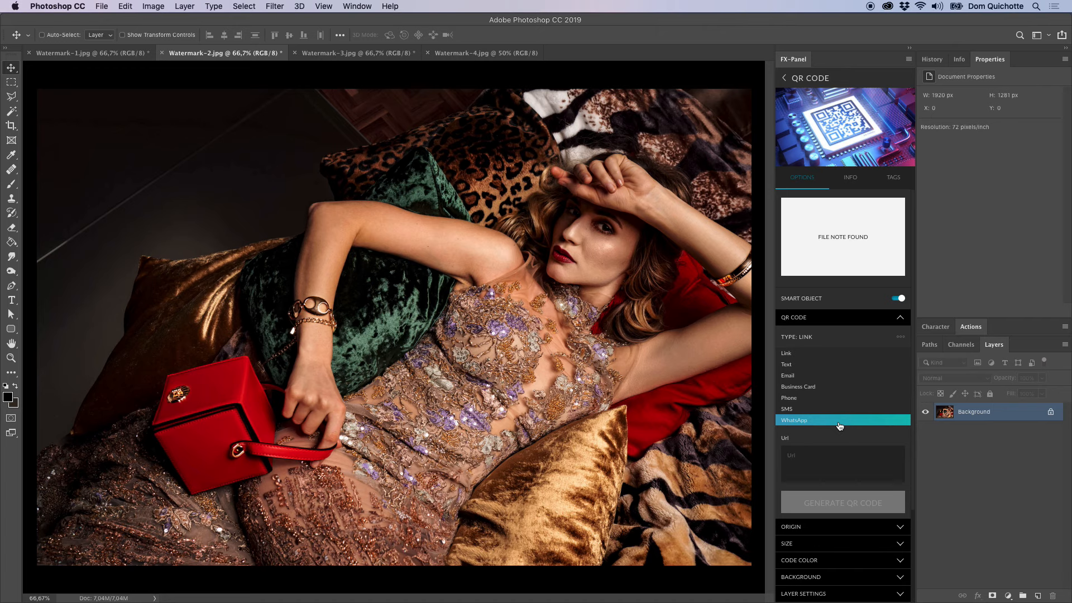
click(815, 365)
click(850, 375)
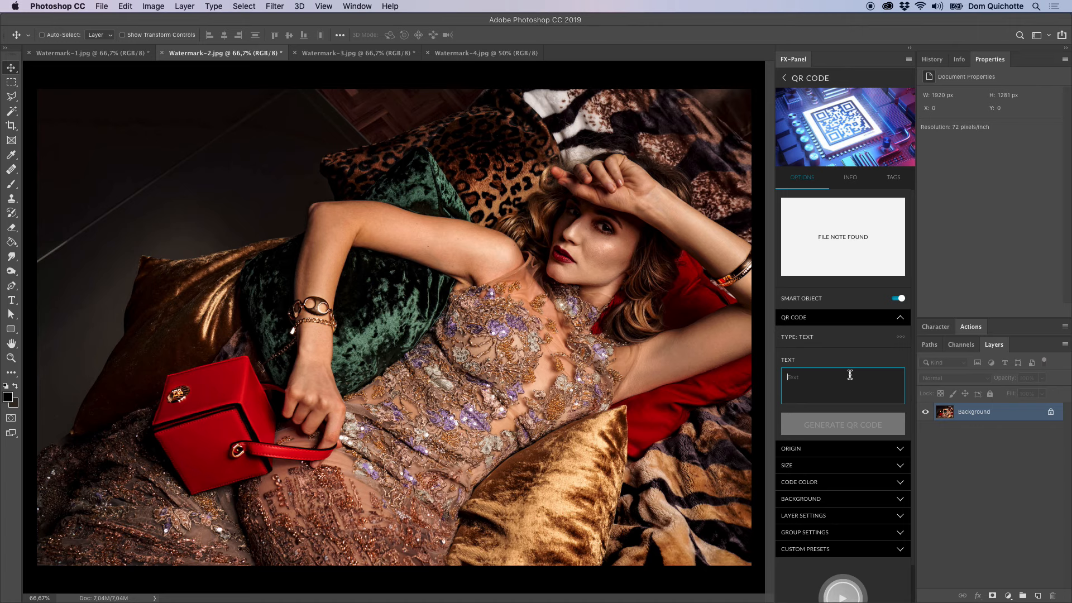
text(I love the FX-Panel)
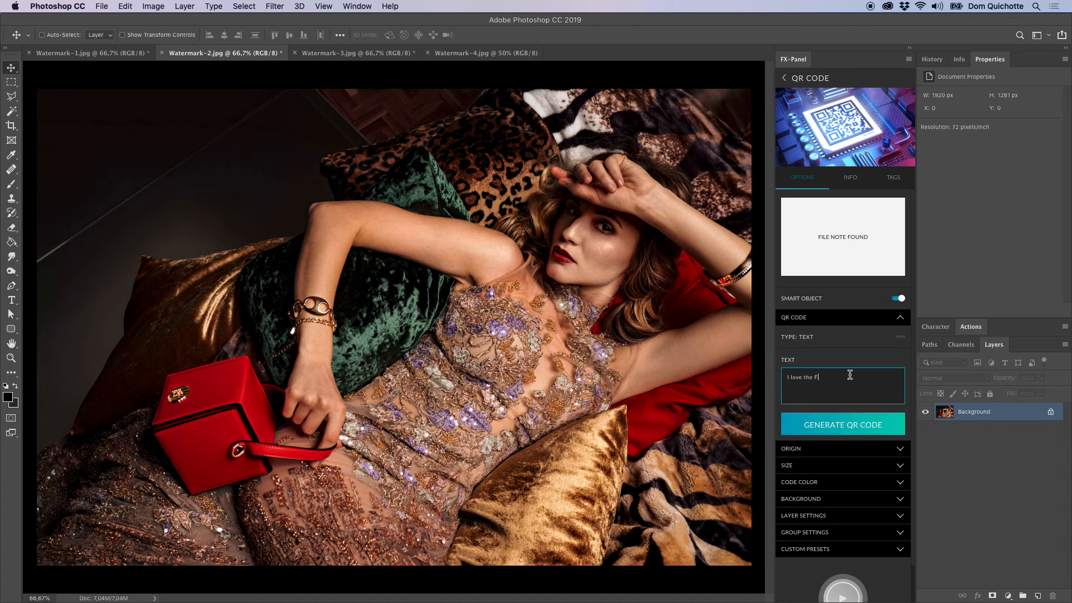
click(846, 429)
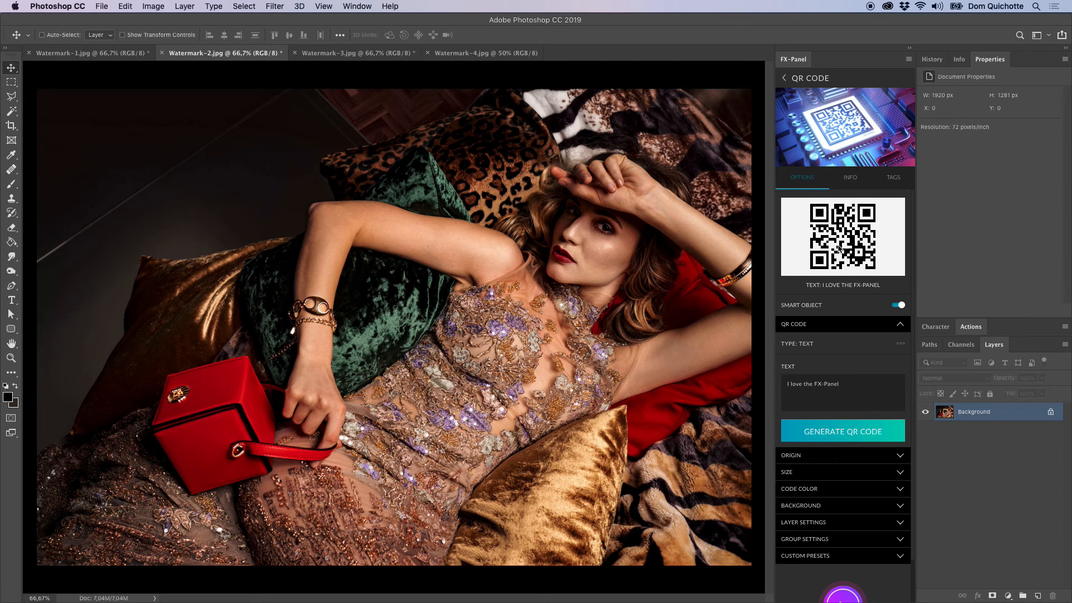
click(838, 324)
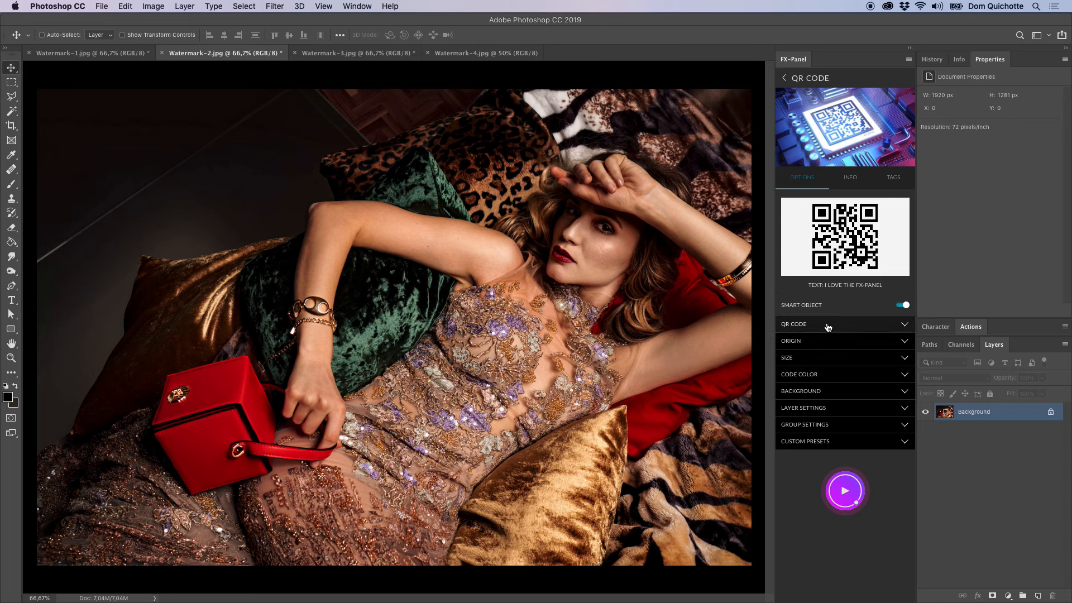
click(843, 492)
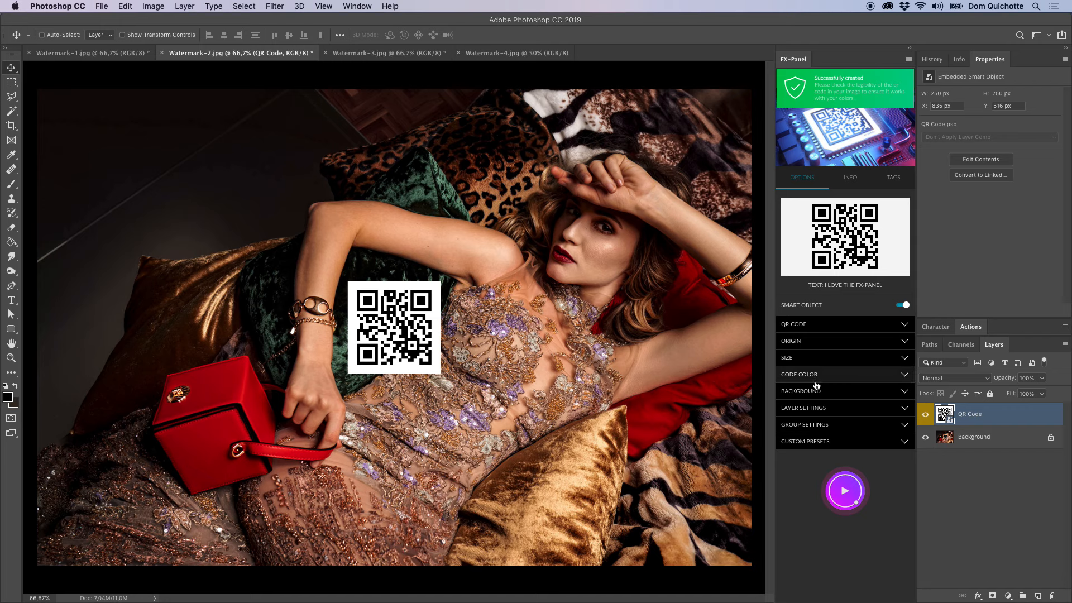
Set the QR code's origin to the image's top-left corner with a horizontal gap of 33 and a vertical gap of 44, and replace it.
click(838, 343)
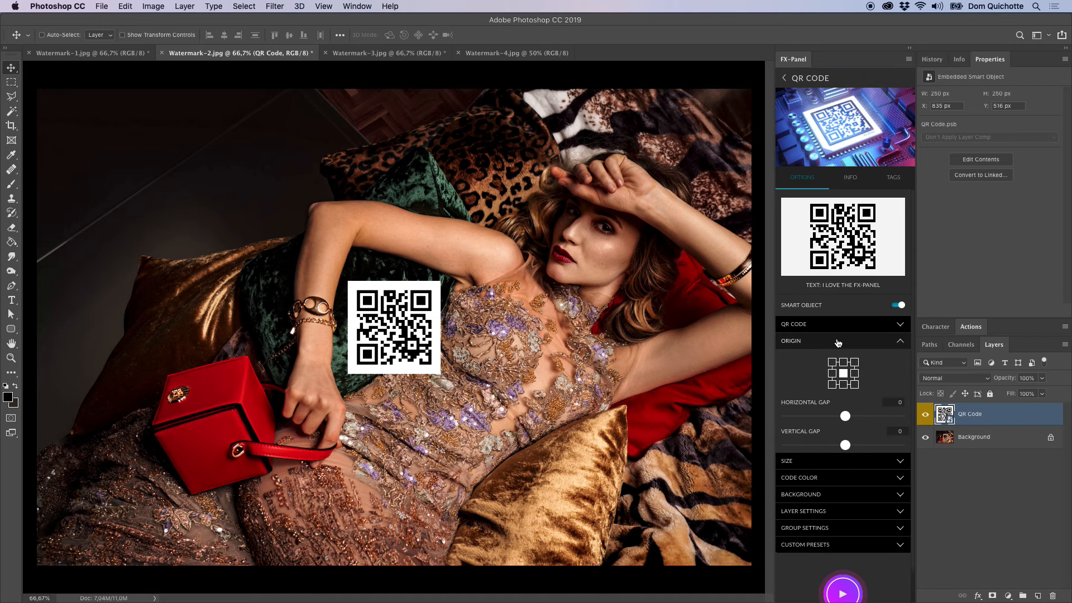
click(832, 362)
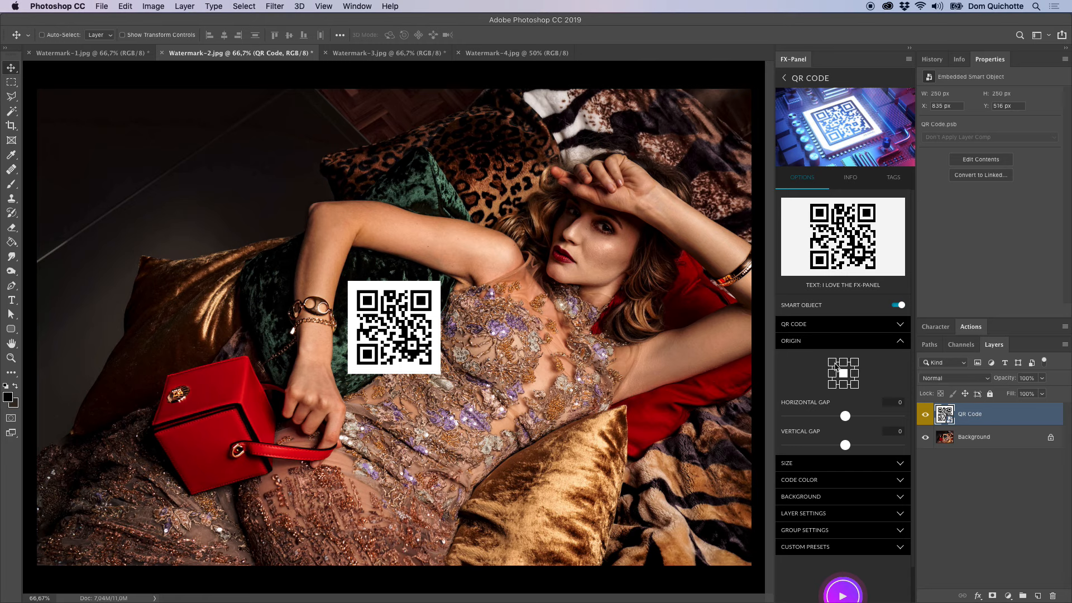
drag(786, 416, 793, 445)
click(843, 594)
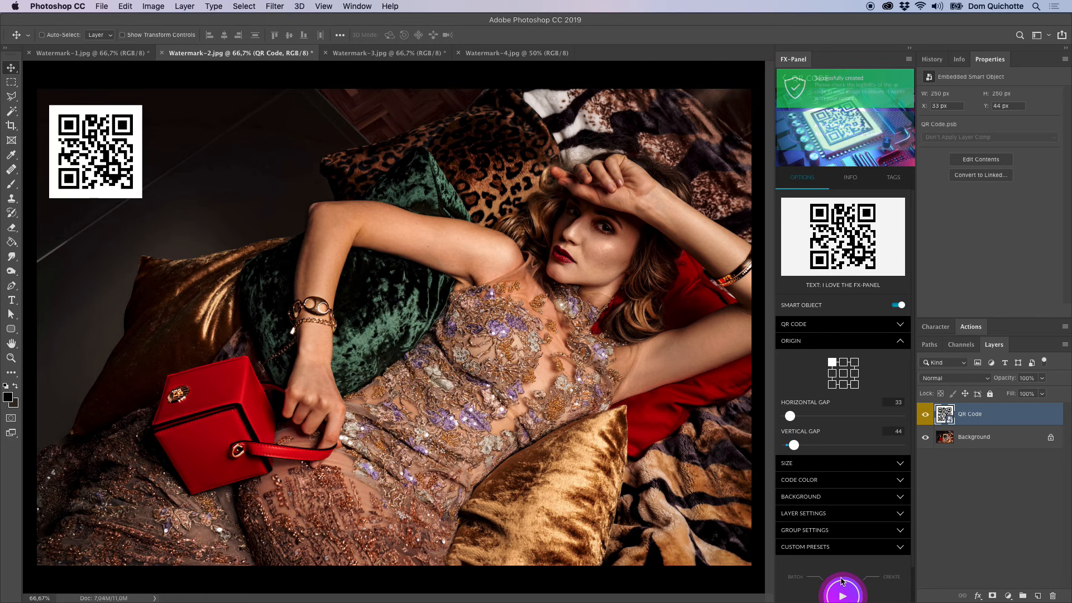
Set the QR code's size to 10 percent, replace it, and hide the preset's header image.
click(828, 361)
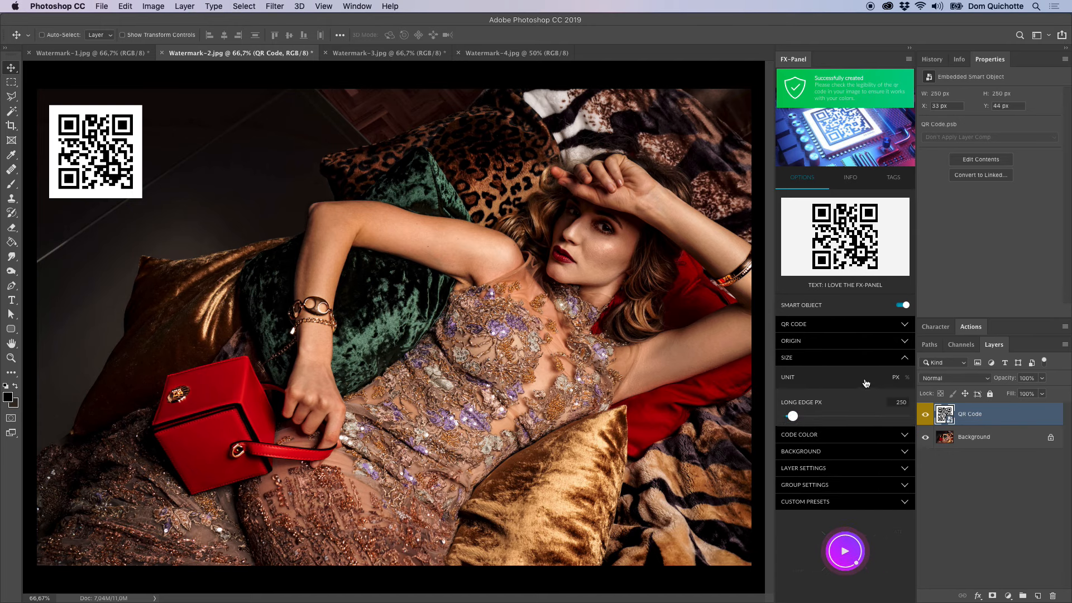
click(907, 378)
click(897, 402)
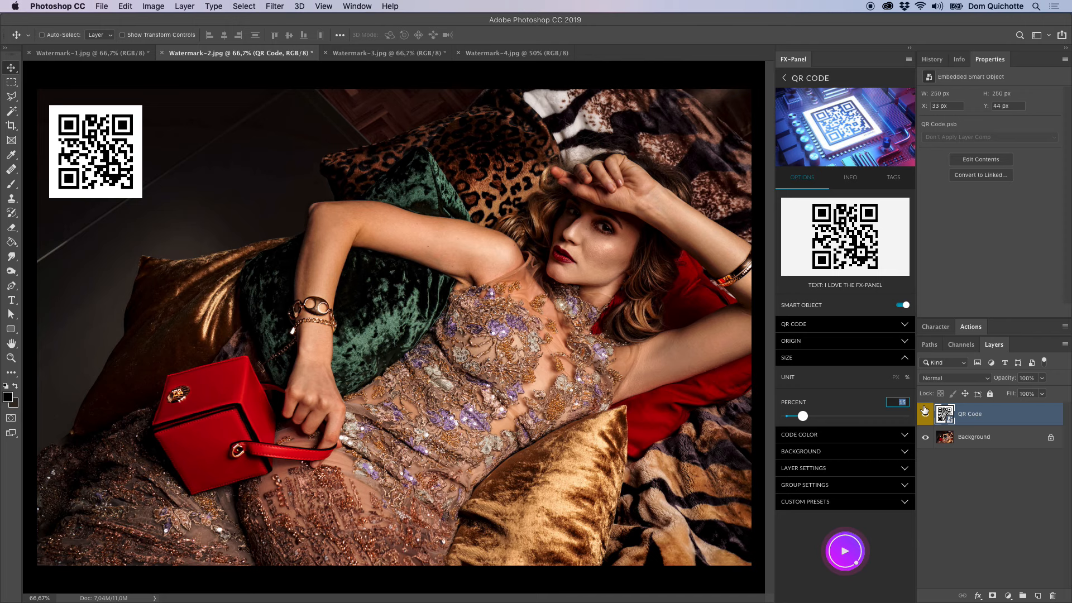
text(10)
click(863, 552)
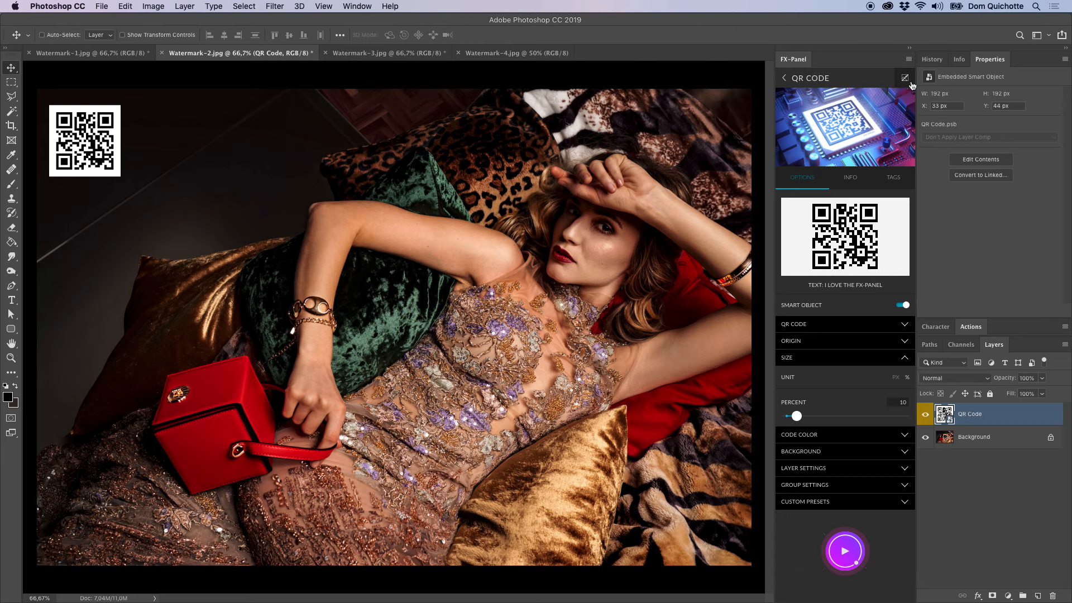
click(905, 78)
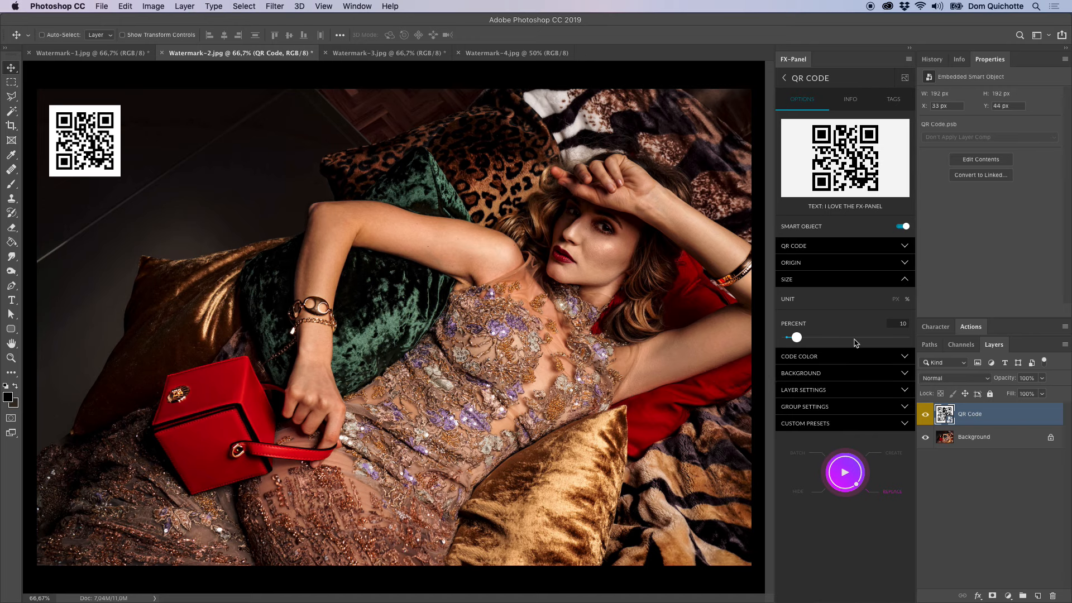
Give the code a dark gradient (#4F4F4F to #0C0C0C) at an angle of 129 and replace the QR code.
click(843, 280)
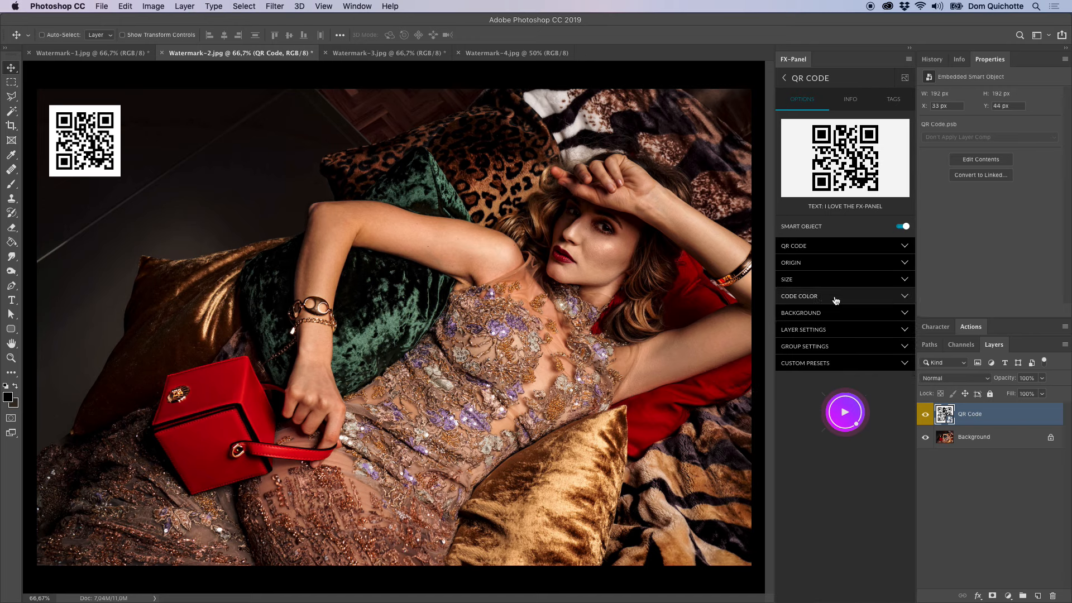
click(836, 300)
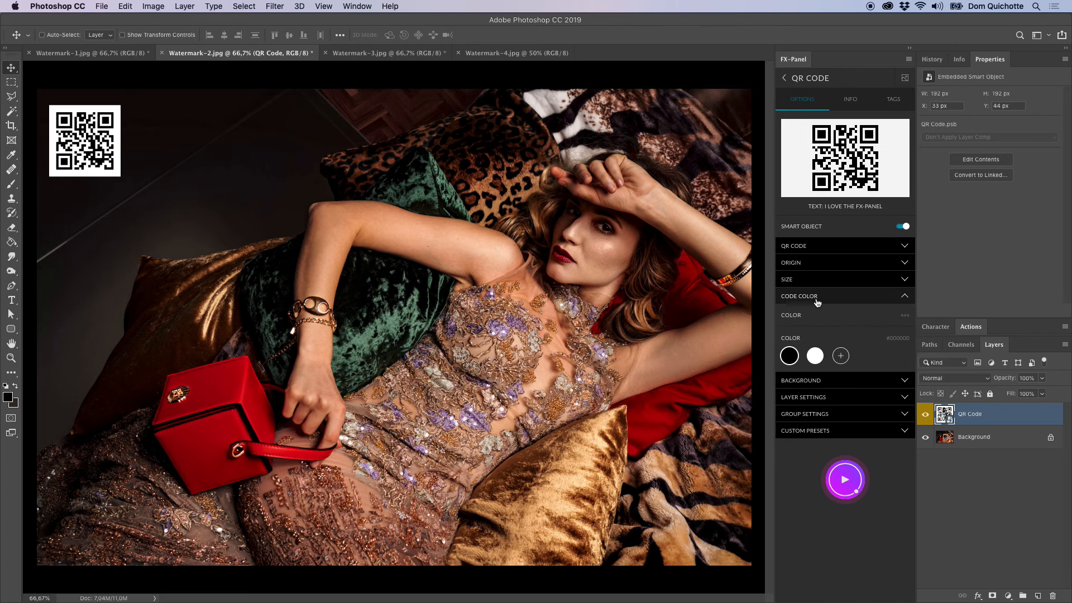
click(835, 320)
click(825, 342)
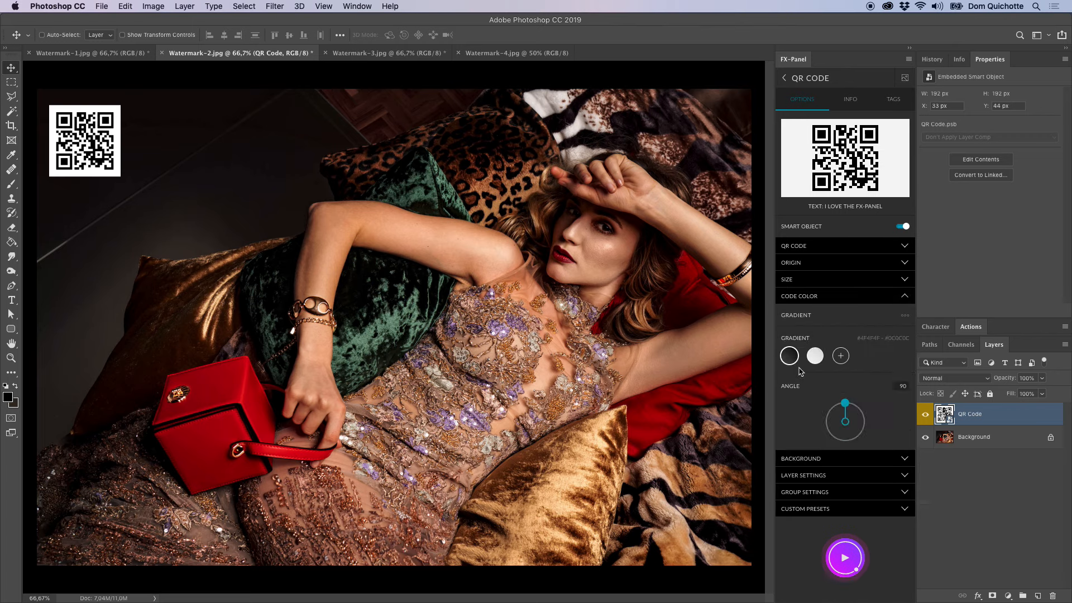
drag(845, 403, 830, 406)
click(845, 557)
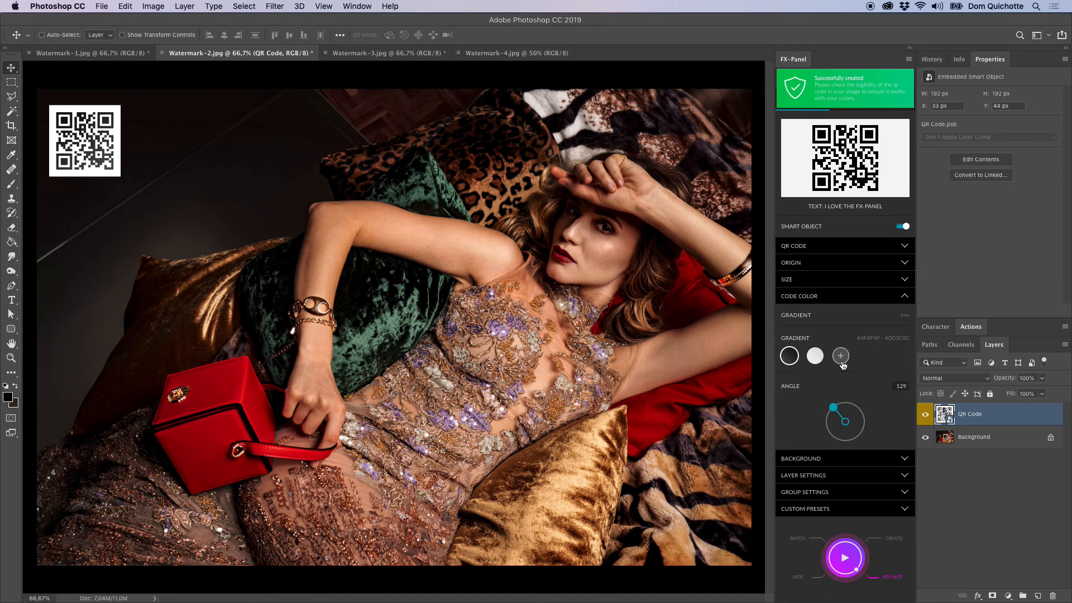
Switch the code back to a solid colour, sample red (#AC000C) from the handbag, and replace the QR code.
click(832, 320)
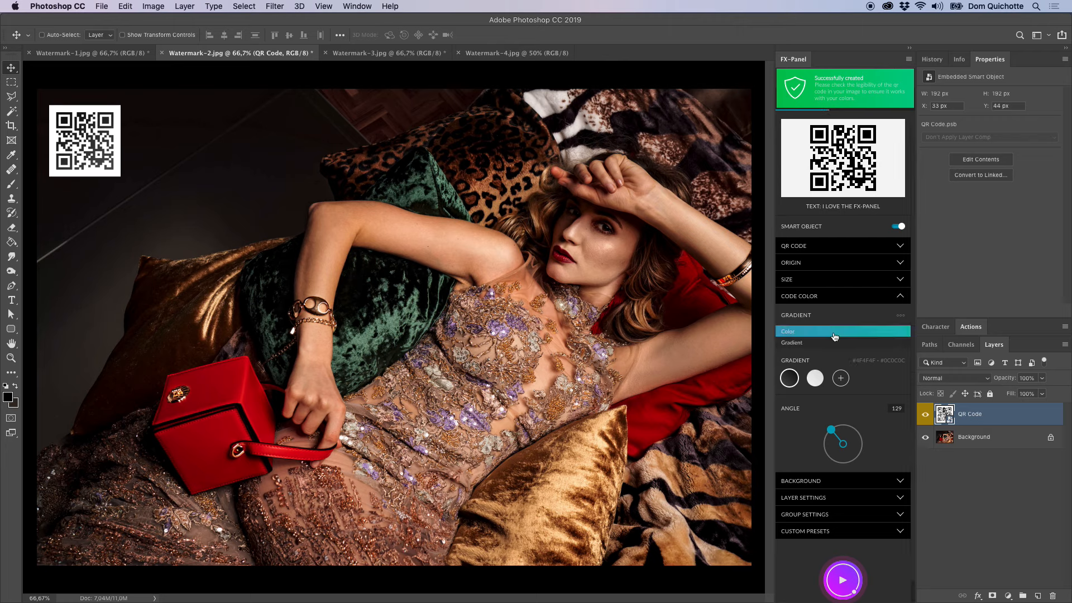
click(834, 334)
click(790, 356)
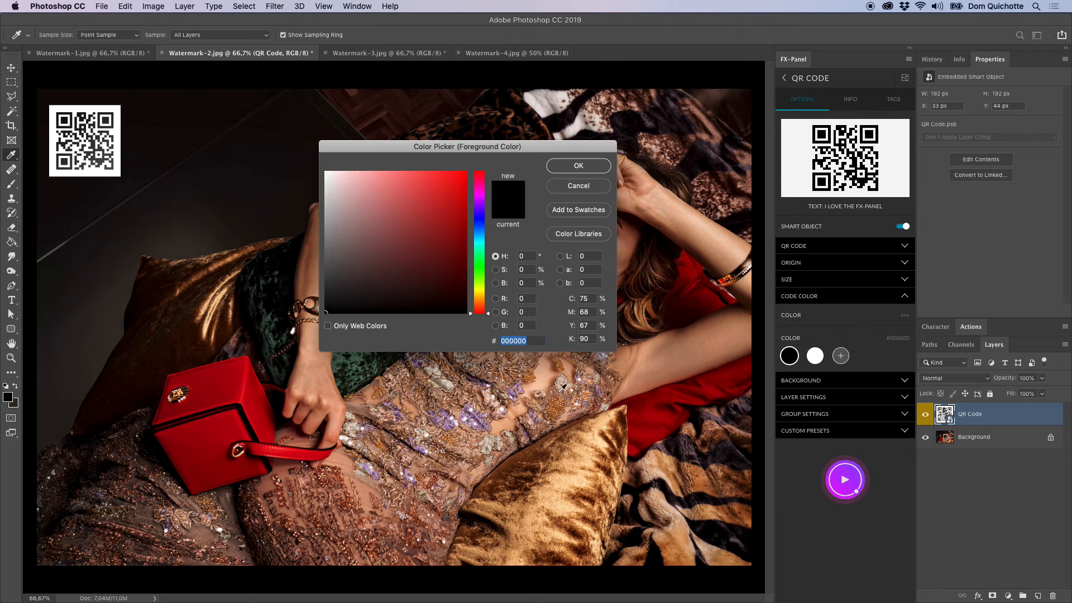
click(222, 385)
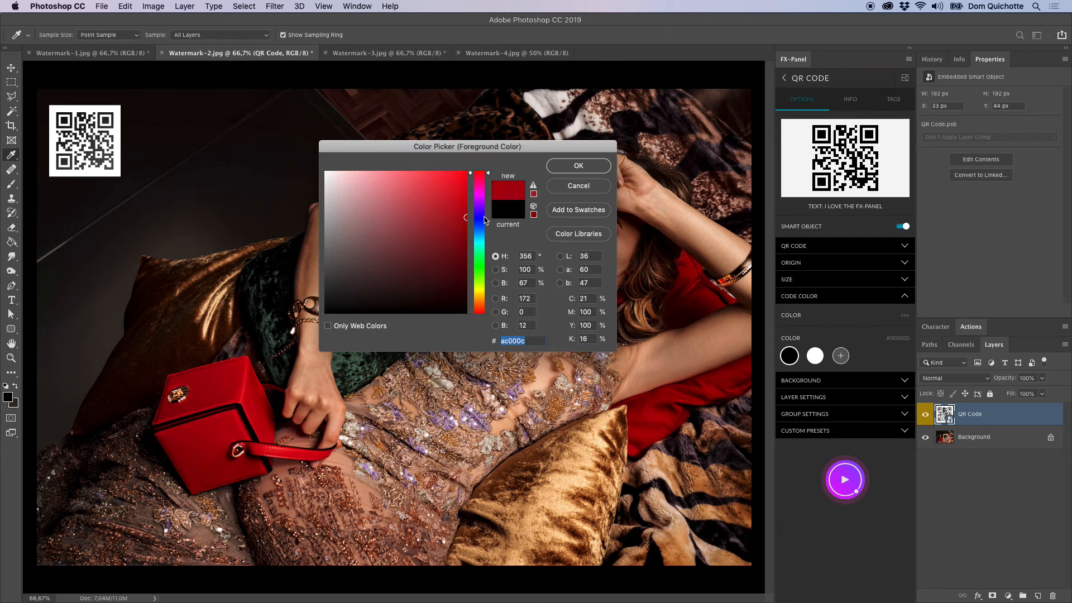
click(557, 169)
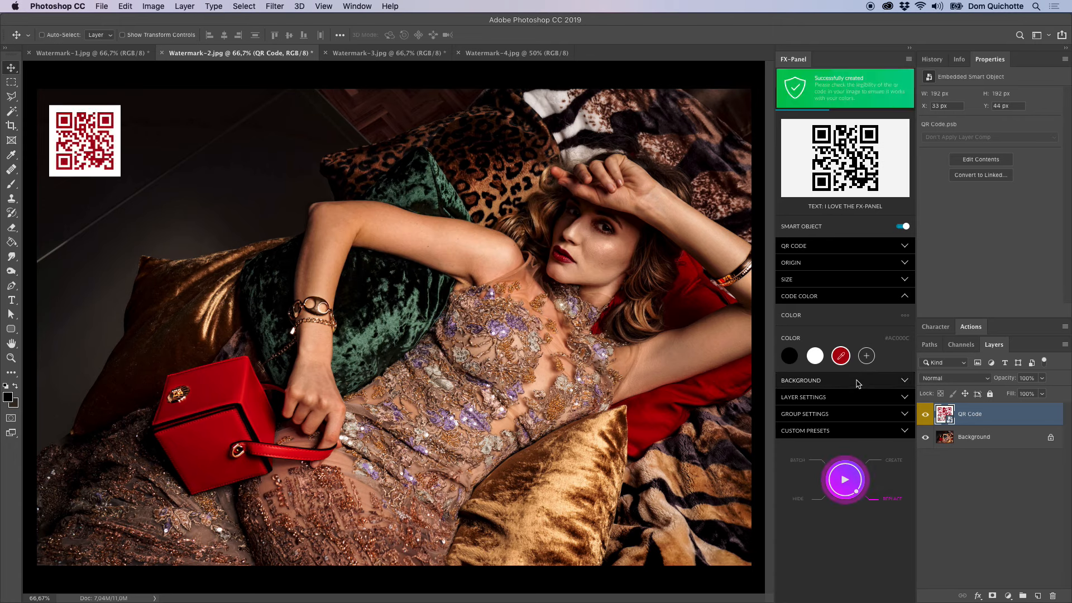
Sample the QR code's background colour from the golden pillow and replace the QR code.
click(835, 296)
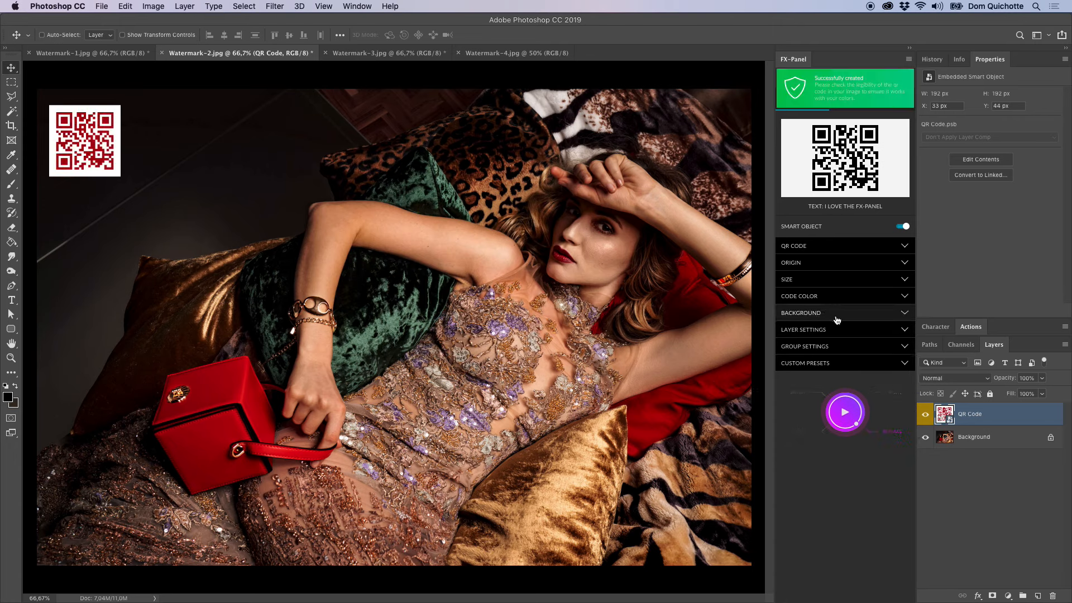
click(823, 313)
click(841, 373)
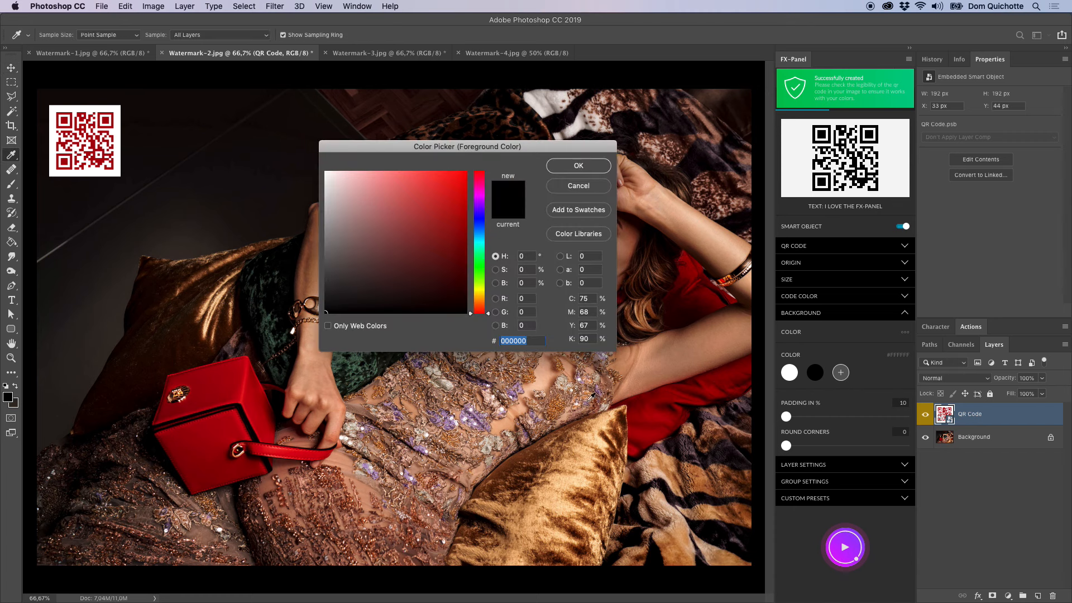
click(596, 429)
click(597, 169)
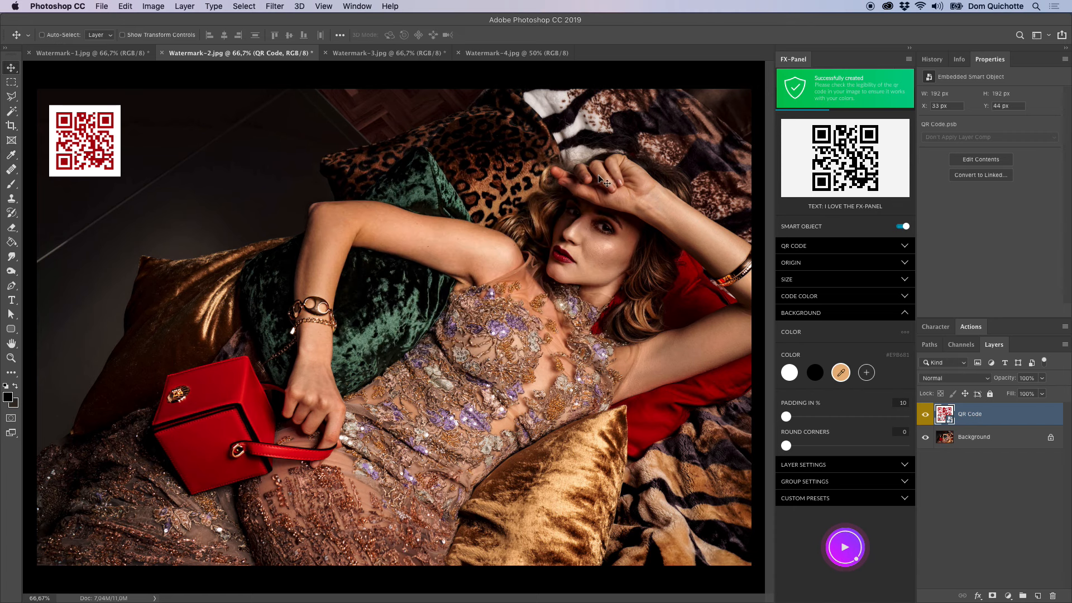
click(851, 548)
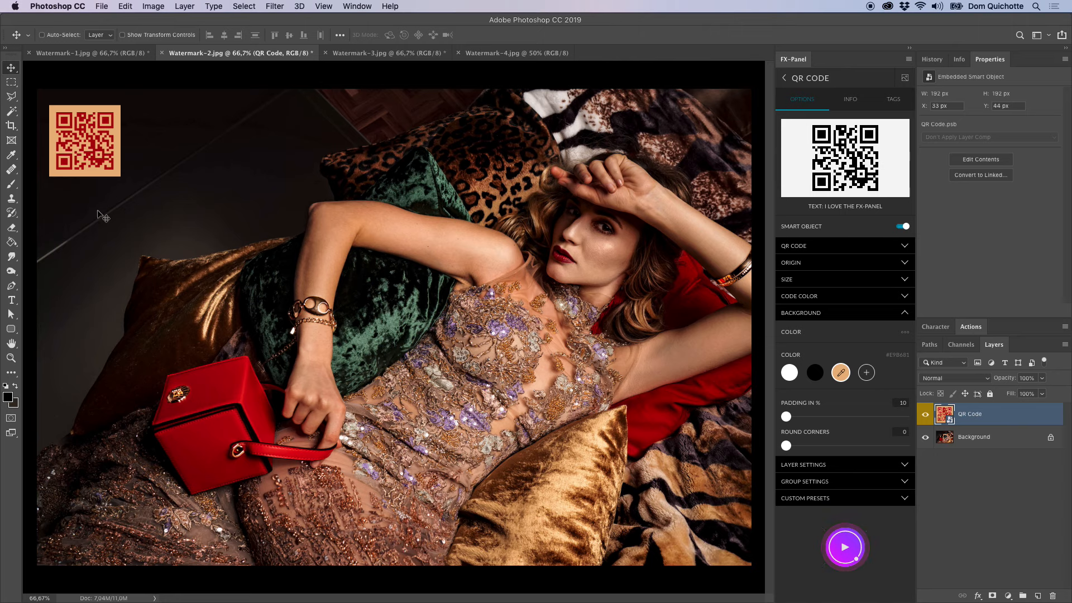
Set the QR code's background to None and the code colour to white, and replace the QR code.
click(798, 345)
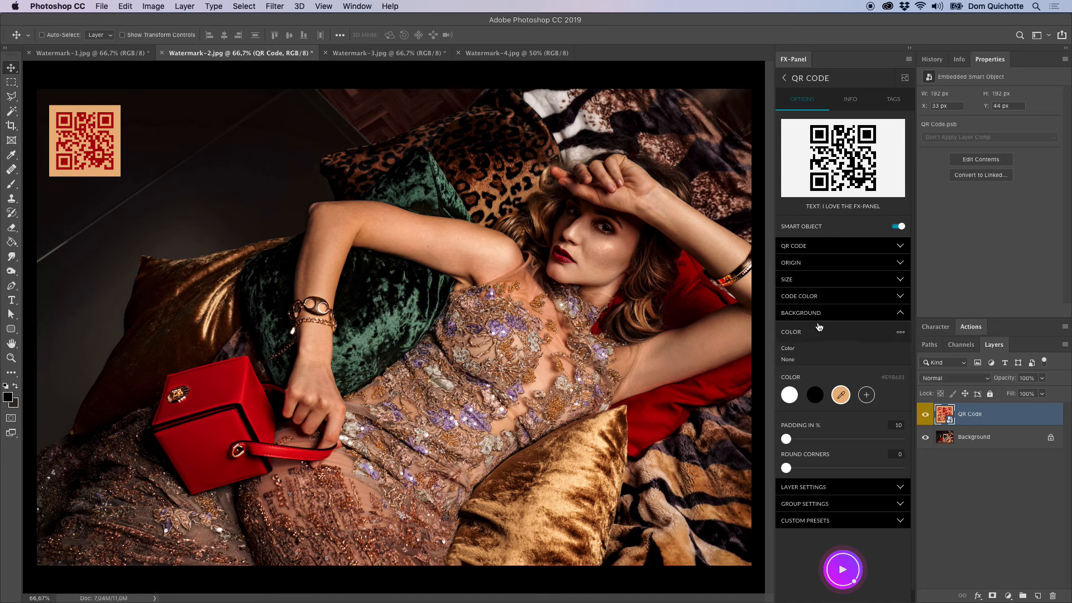
click(802, 360)
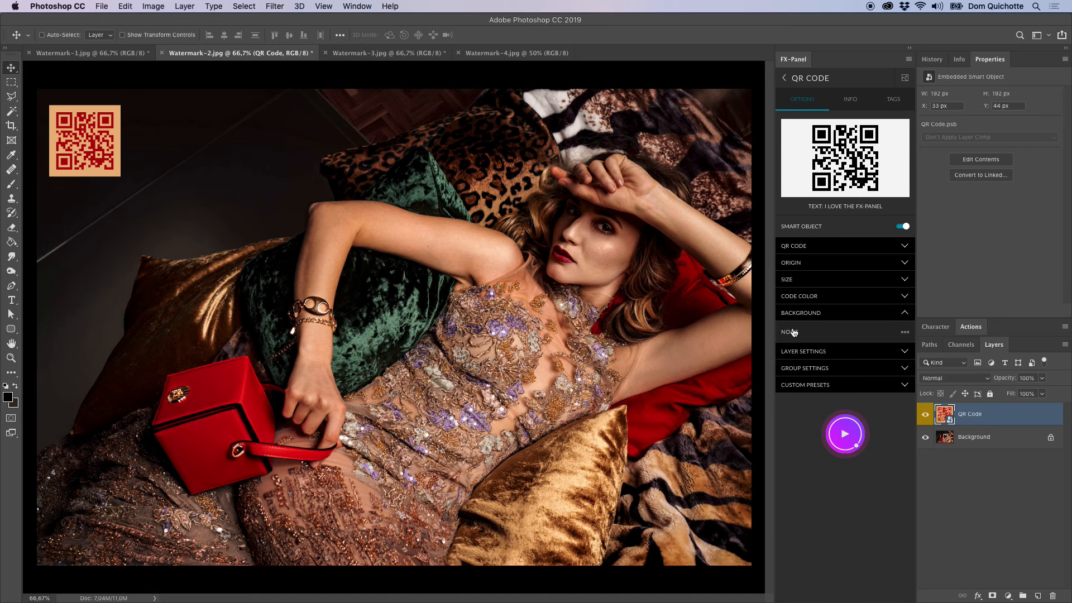
click(831, 312)
click(830, 298)
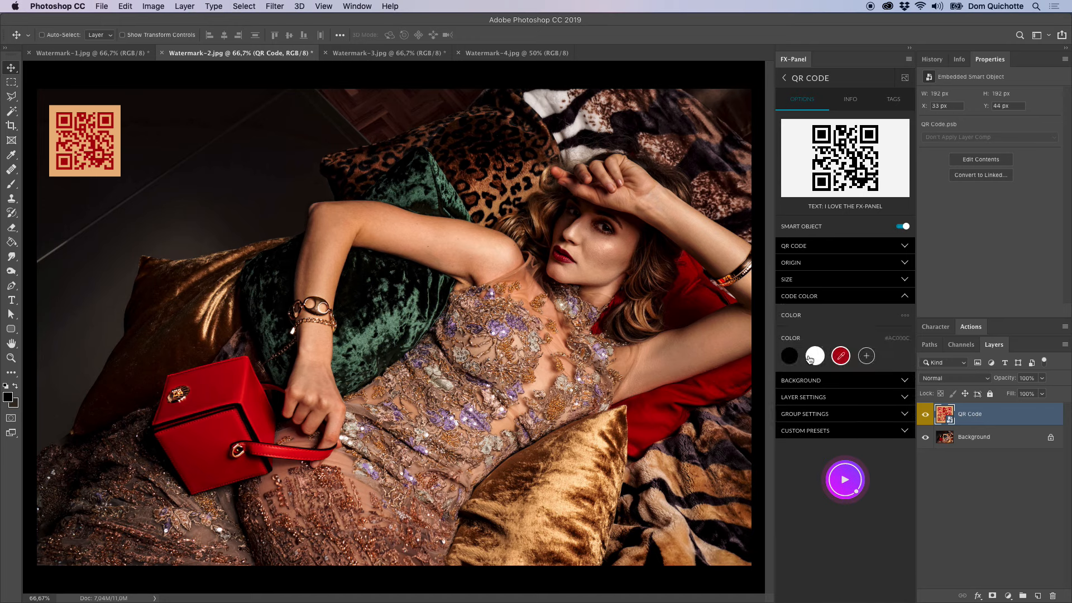
click(825, 296)
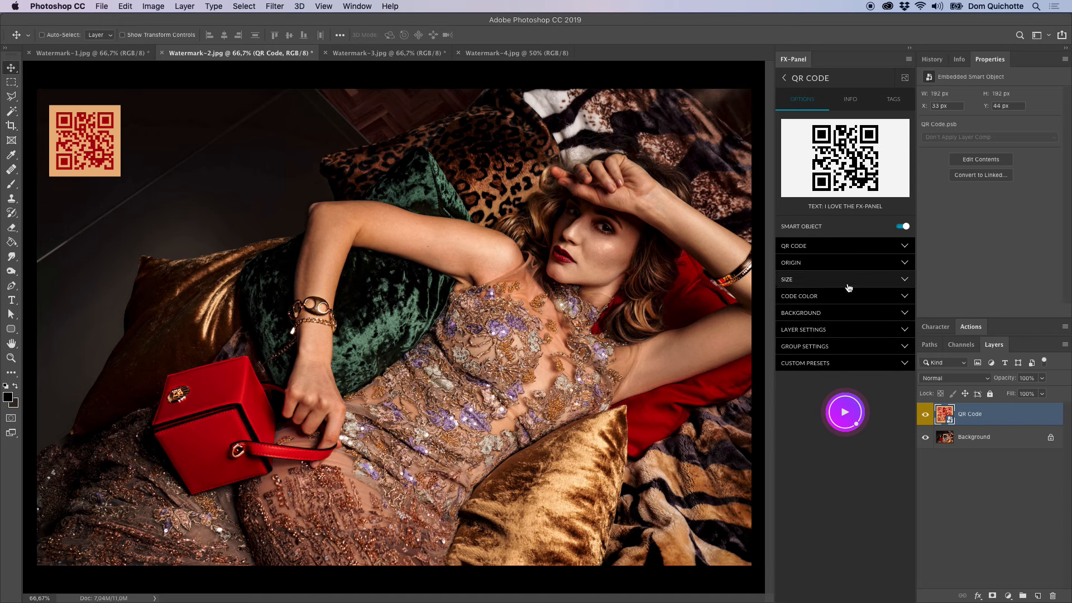
click(845, 412)
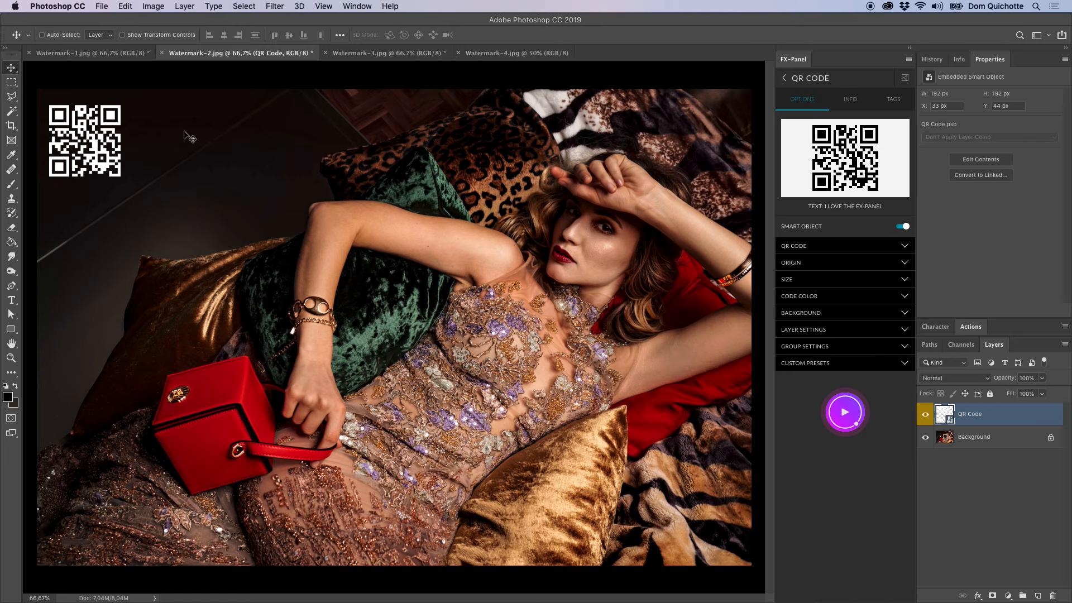
Give the QR code a white background (#FFFFFF) and a black code colour, and replace the QR code.
click(850, 313)
click(851, 333)
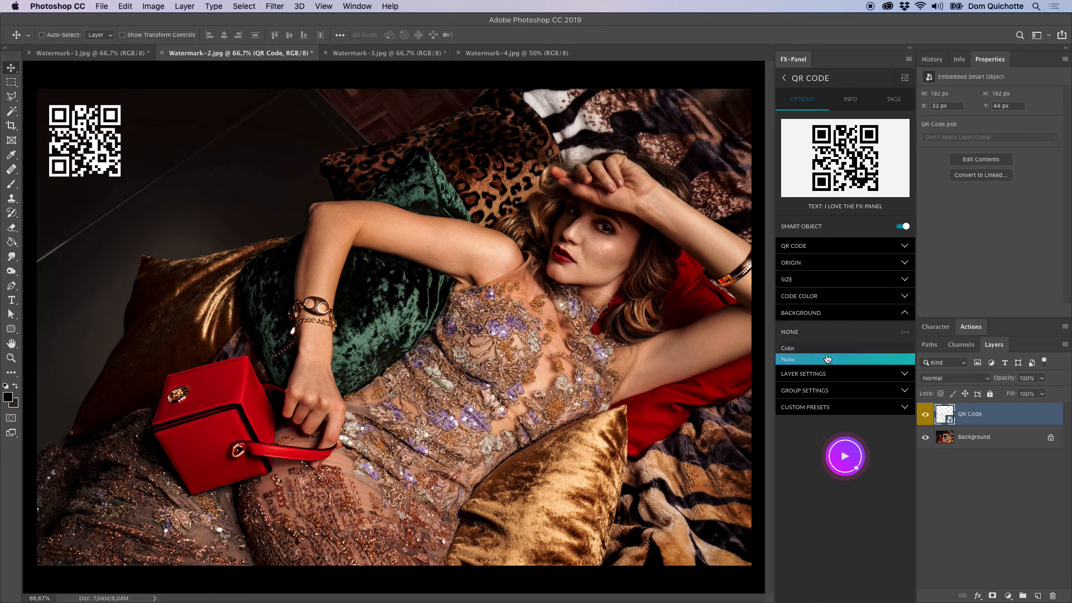
click(828, 349)
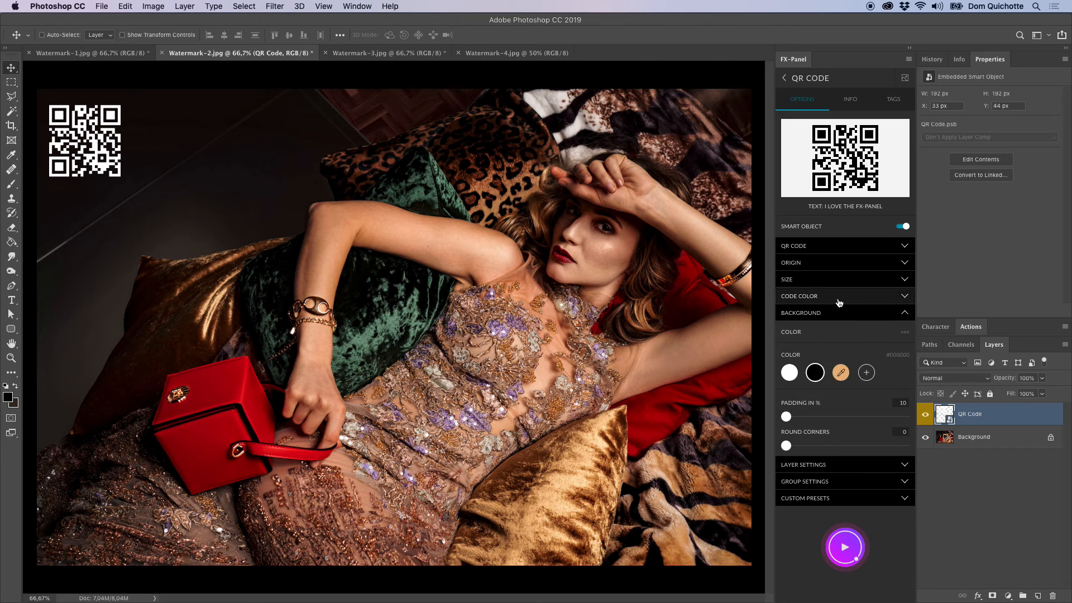
click(835, 298)
click(816, 356)
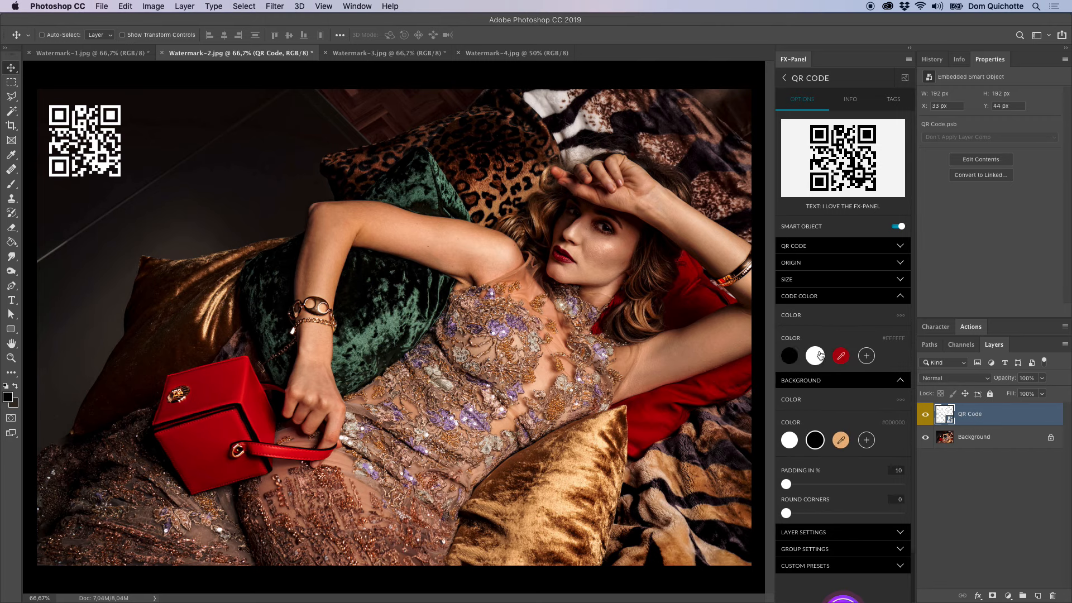
click(835, 297)
click(845, 547)
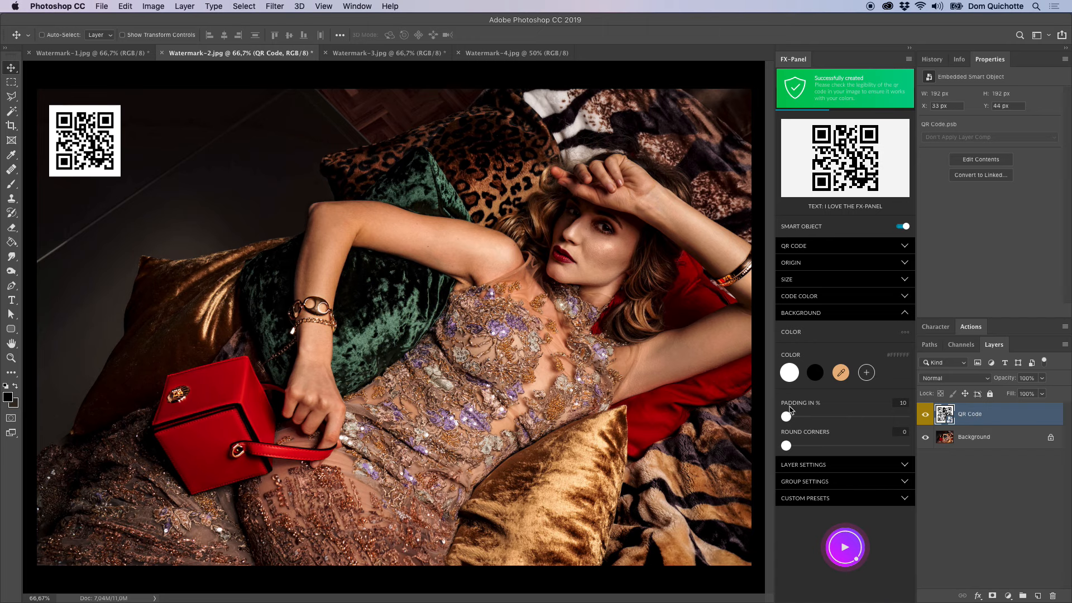
Set the QR code background's padding to 15% and its round corners to 55, replacing the QR code after each change.
drag(789, 419, 803, 425)
click(846, 544)
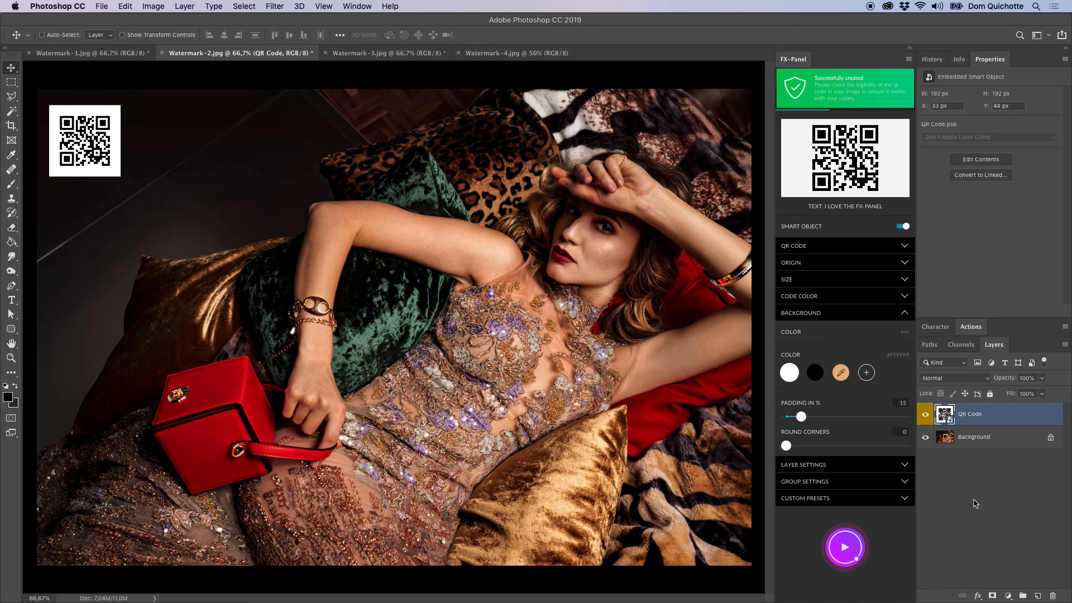
drag(788, 446, 815, 450)
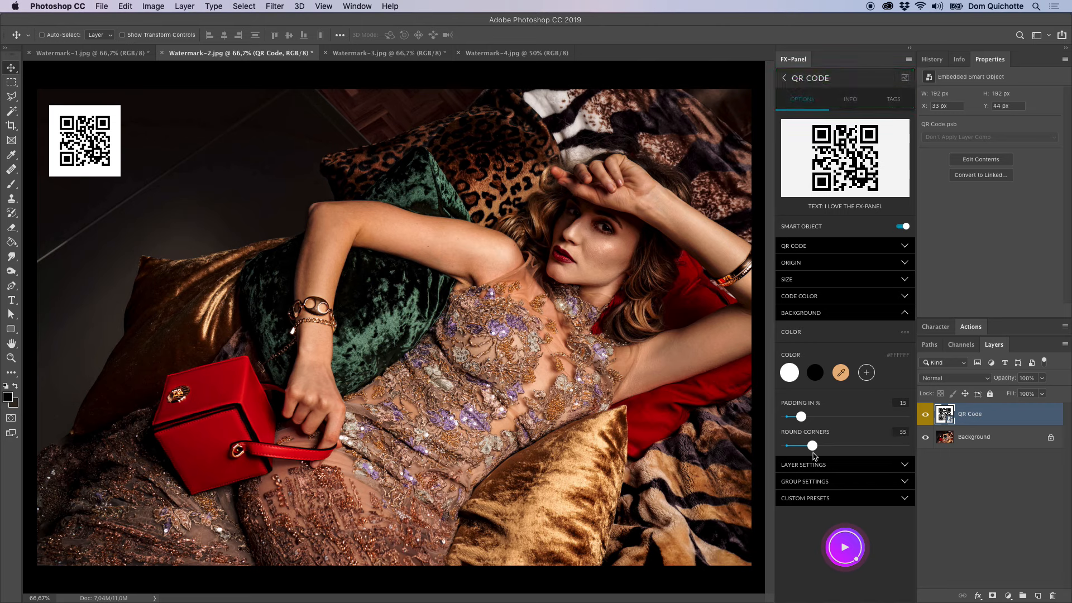
click(846, 548)
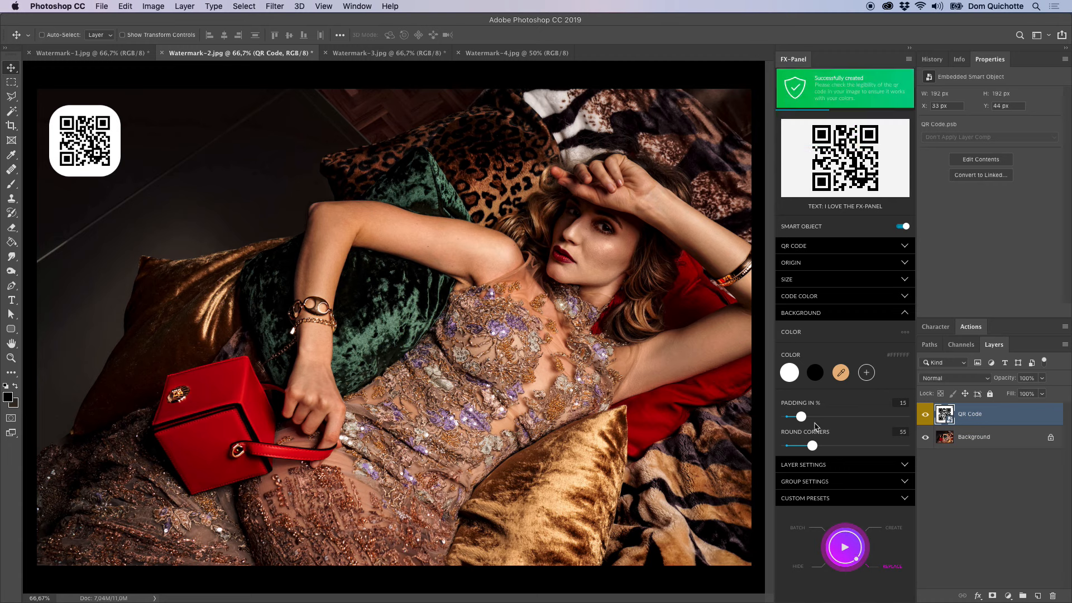
Set the background padding back to 10% and the round corners to 0, and replace the QR code.
drag(811, 446, 777, 417)
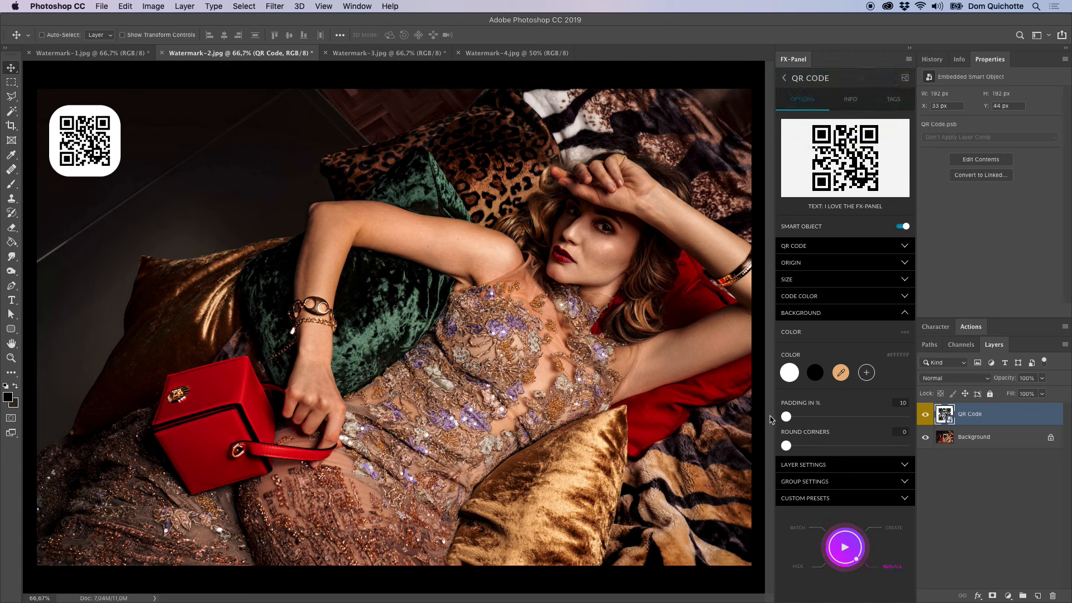
click(846, 548)
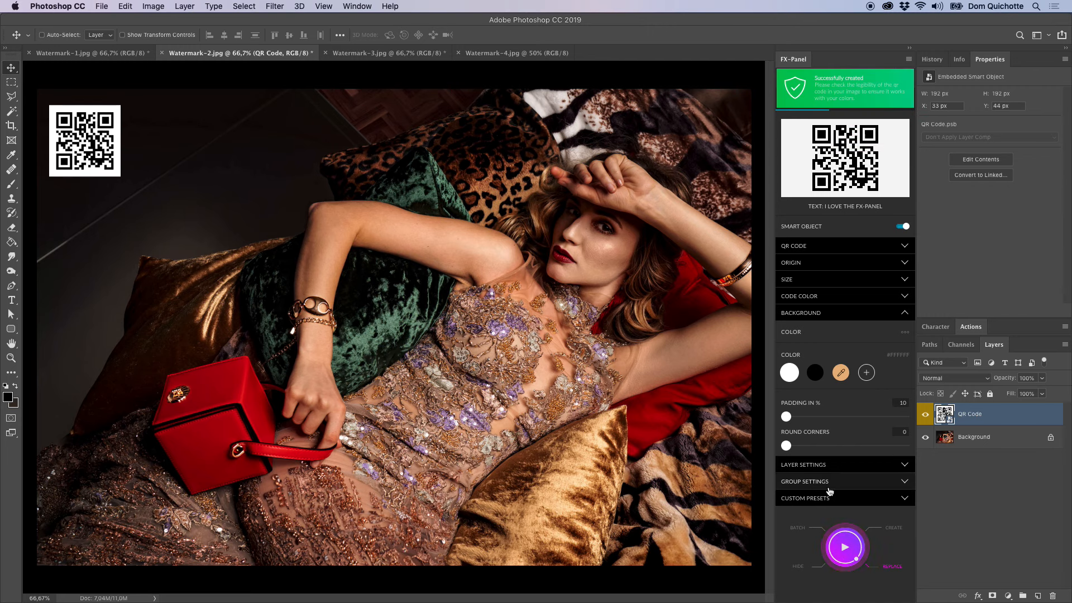
Save the current QR code settings as a custom preset named "Text: Love".
click(905, 497)
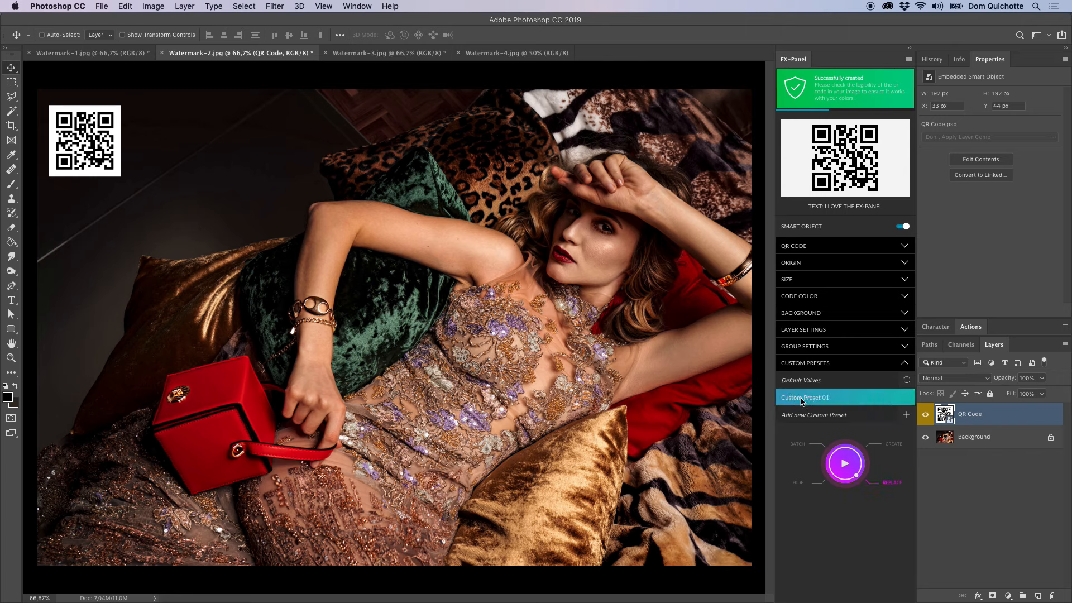
double_click(802, 397)
text(Text: Love)
key(Return)
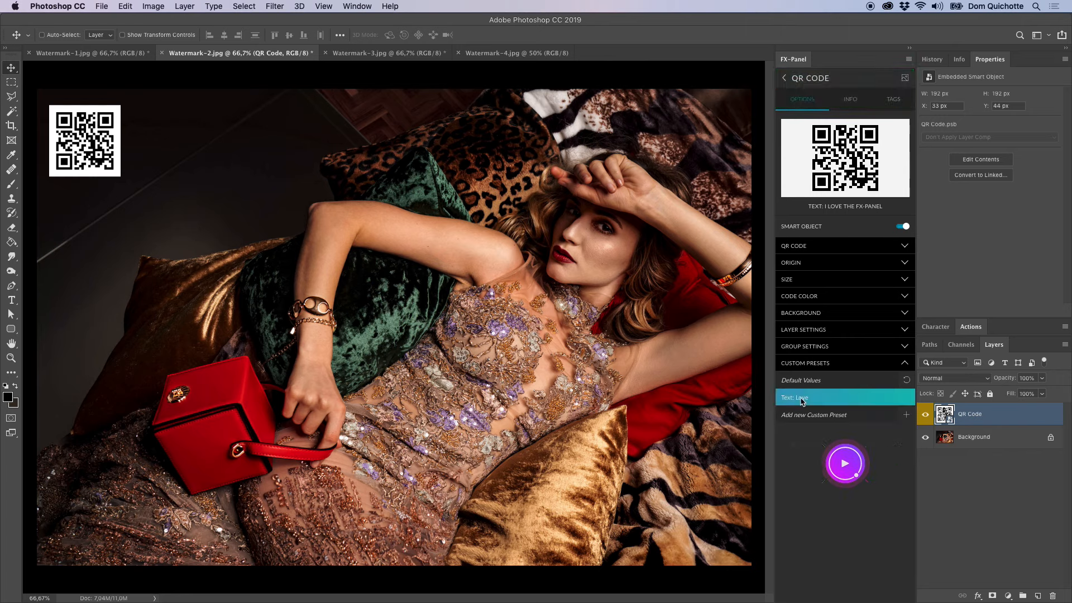
Switch the QR code type to Email with the subject "Look at this" and the message "The FX-Panel is amazing".
click(829, 250)
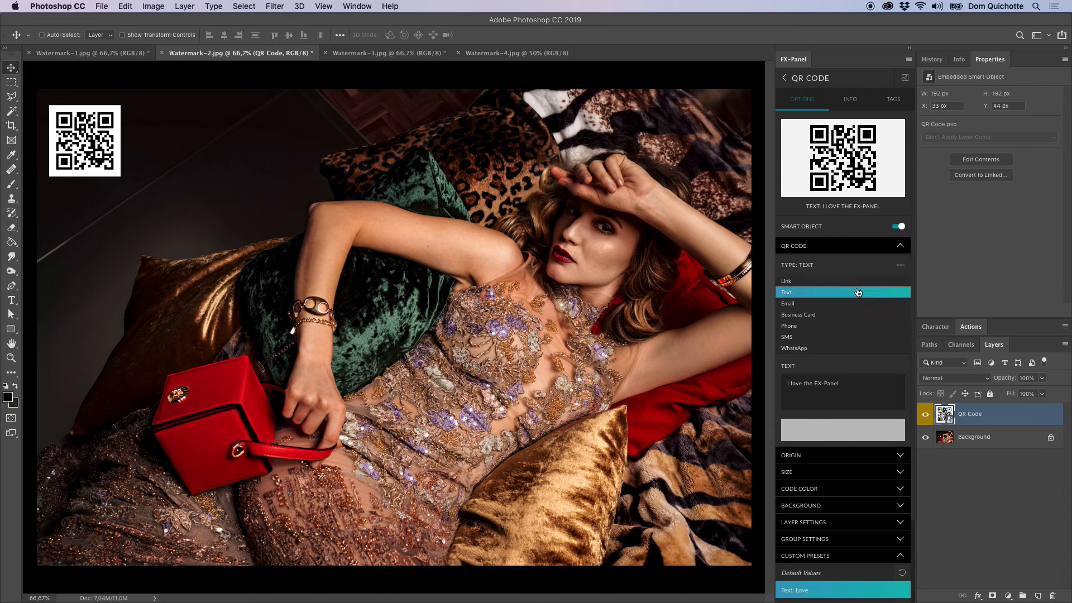
click(843, 305)
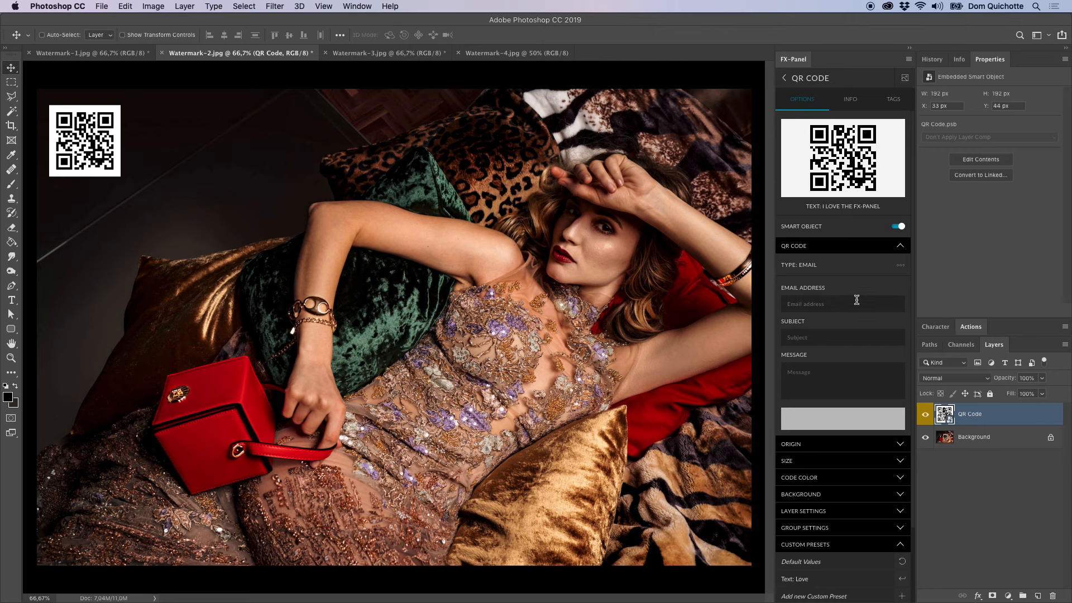
click(842, 342)
key(Tab)
text(T)
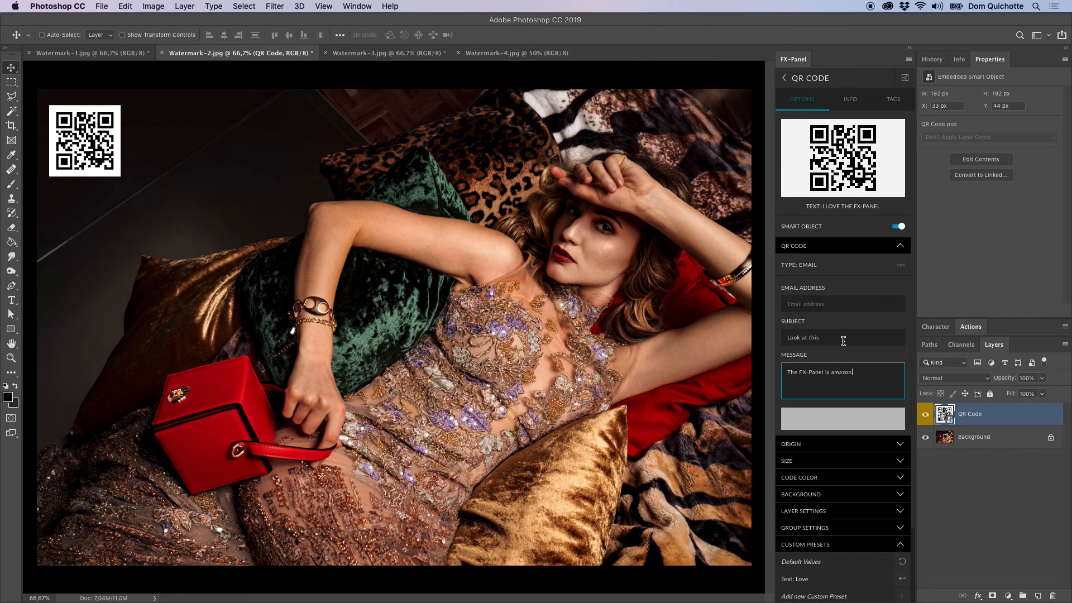
text(zing)
click(856, 332)
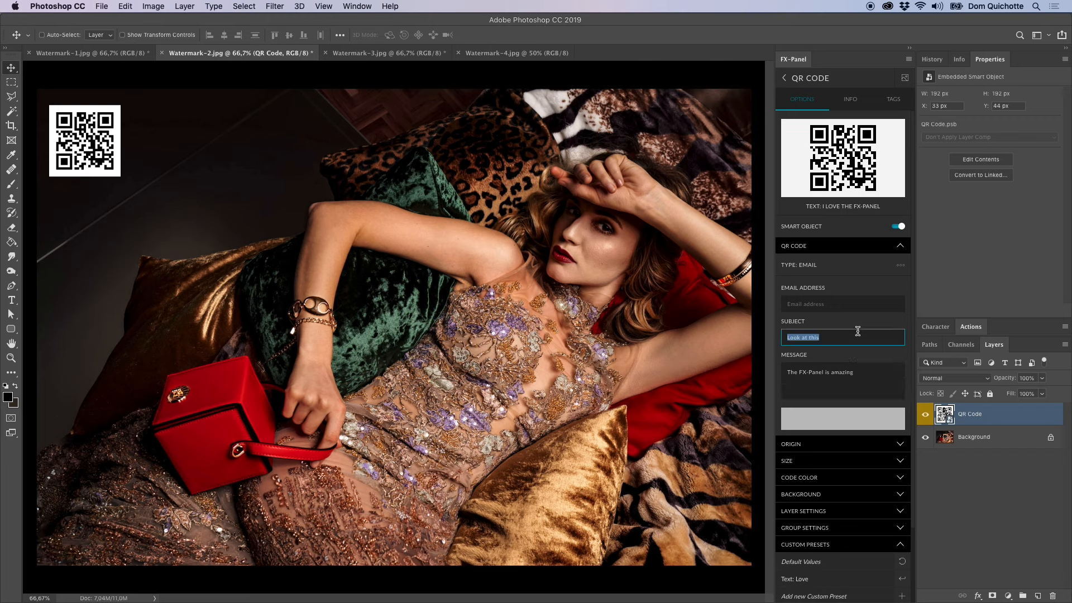
click(850, 375)
Reopen the QR Code preset, generate the email QR code and replace the code on the image with it.
click(855, 417)
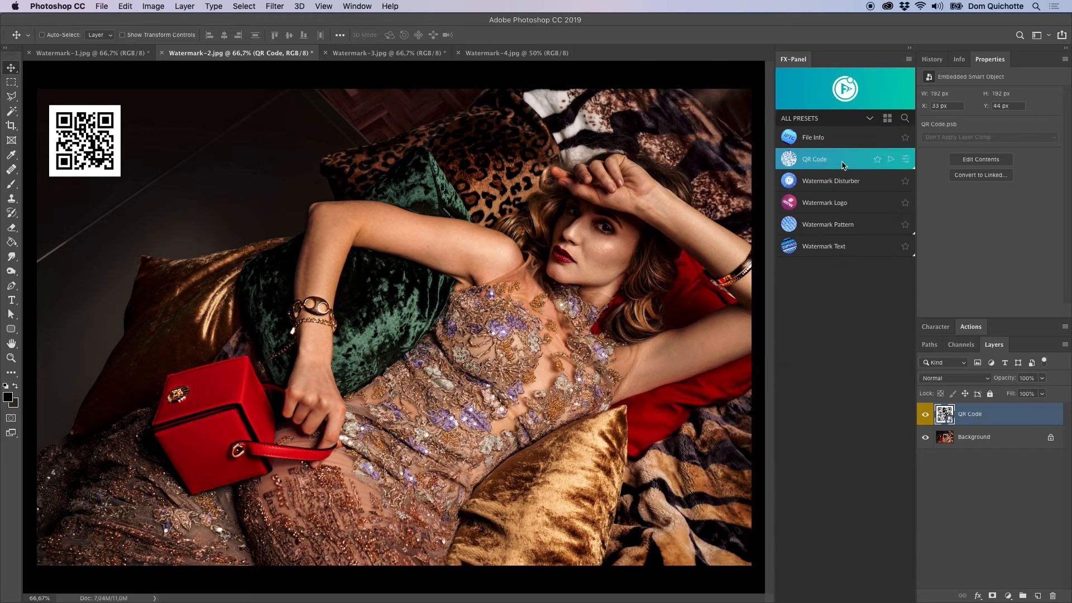
click(842, 161)
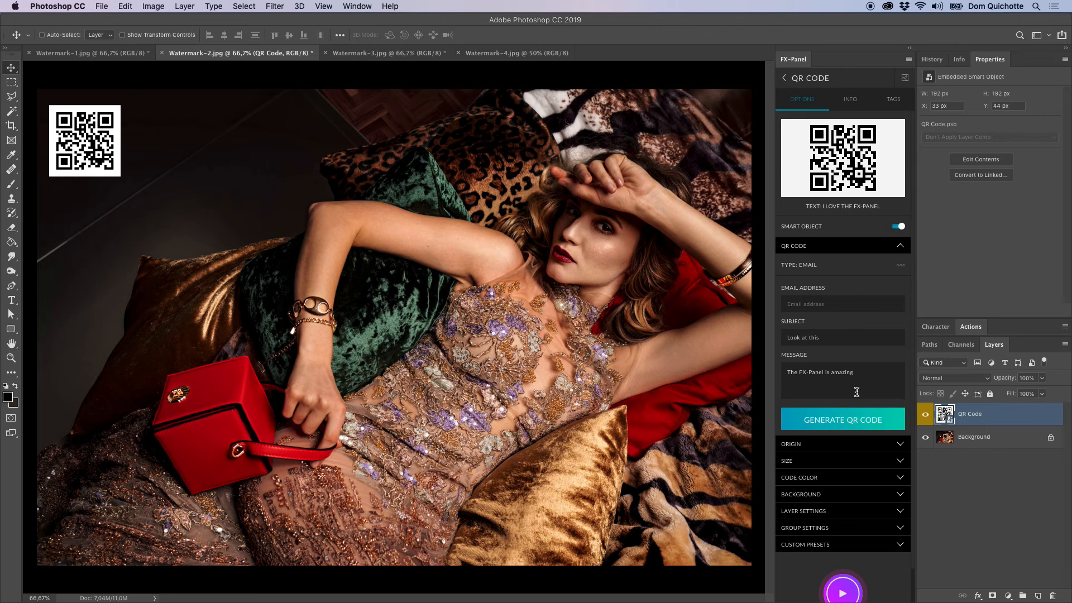
click(855, 424)
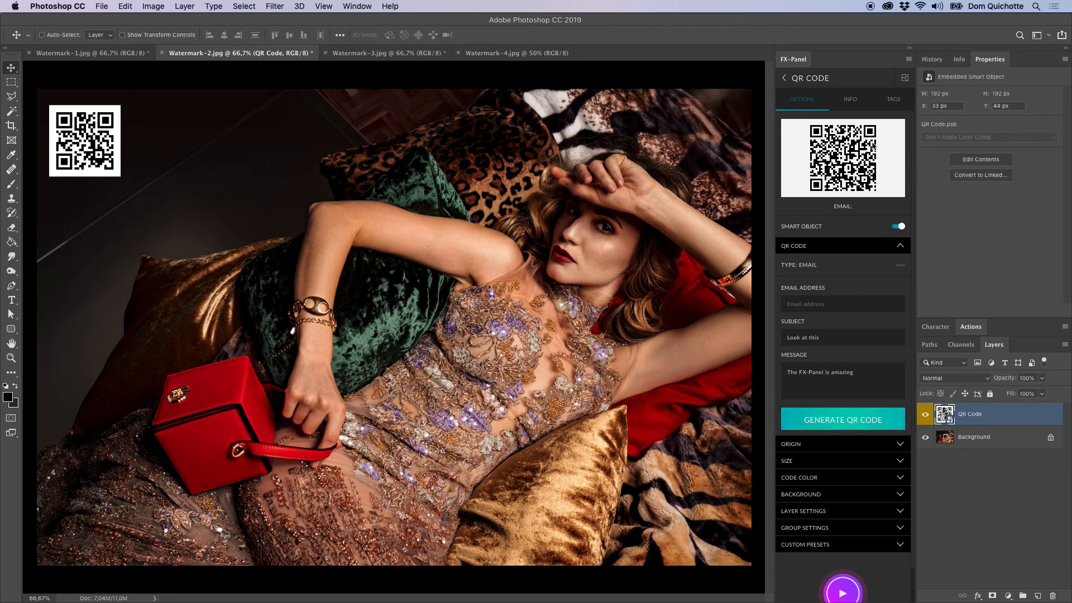
click(853, 253)
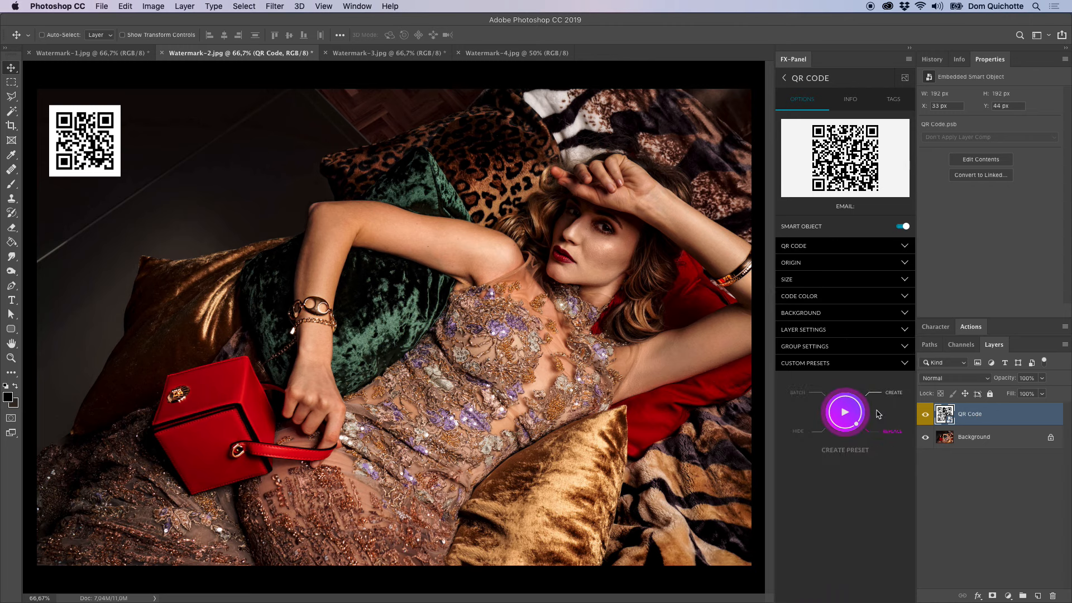
click(845, 412)
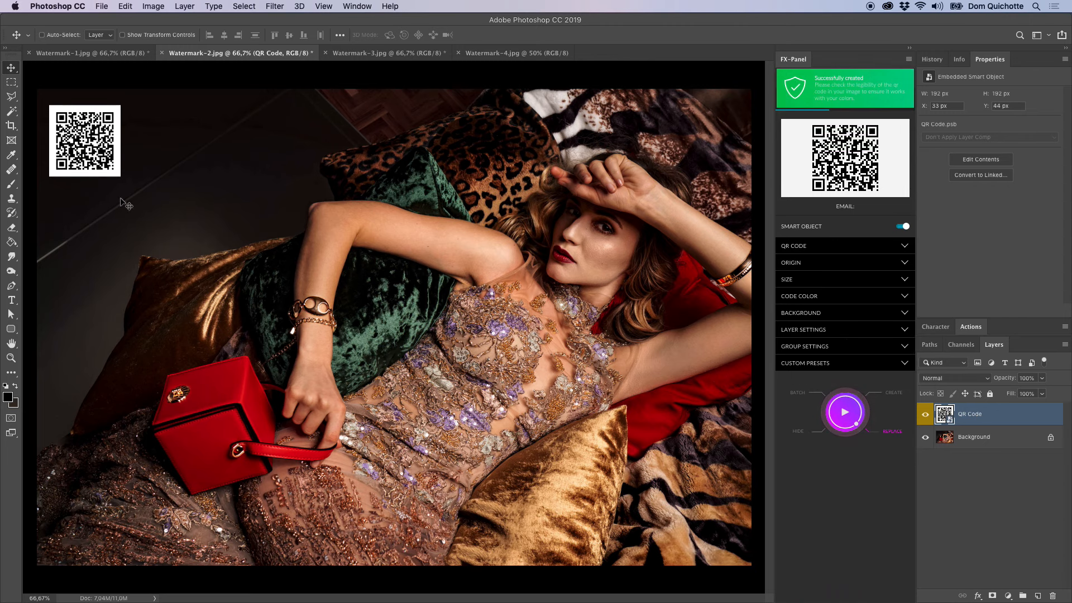
Save the email QR code settings as a custom preset named "Email".
click(899, 367)
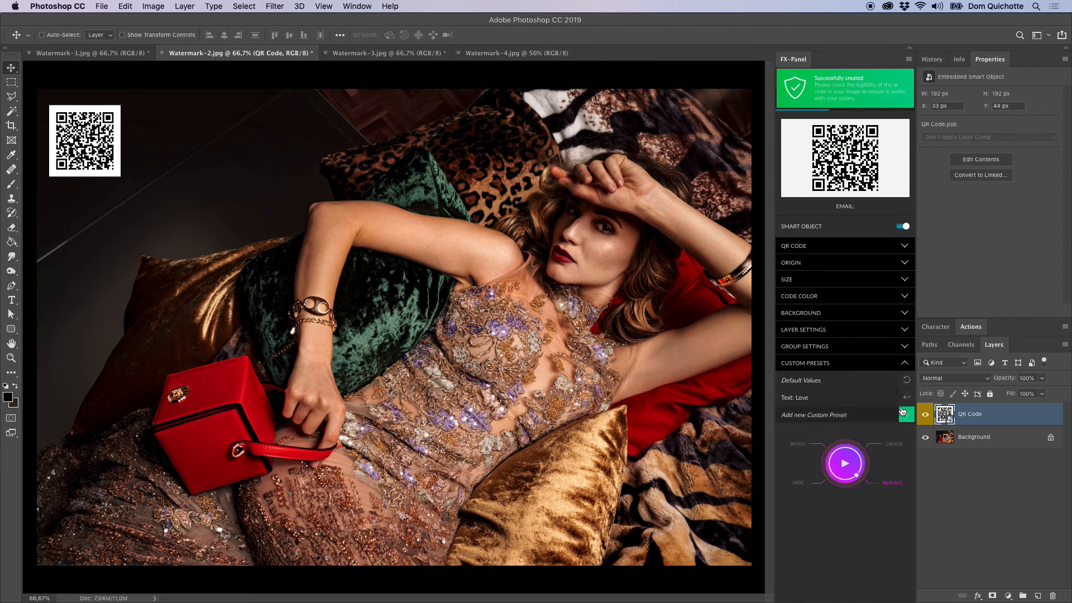
double_click(793, 418)
text(Email)
key(Return)
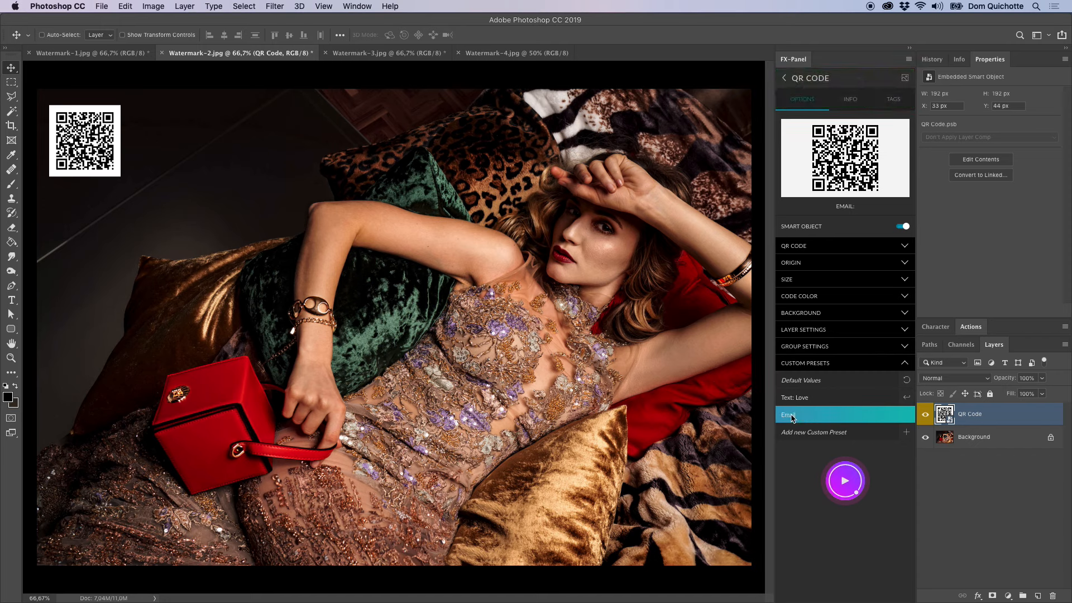
Compare the custom presets "Text: Love" and "Email" by loading them alternately, finishing on "Email".
click(908, 399)
click(907, 417)
click(908, 398)
click(908, 417)
click(908, 399)
click(908, 416)
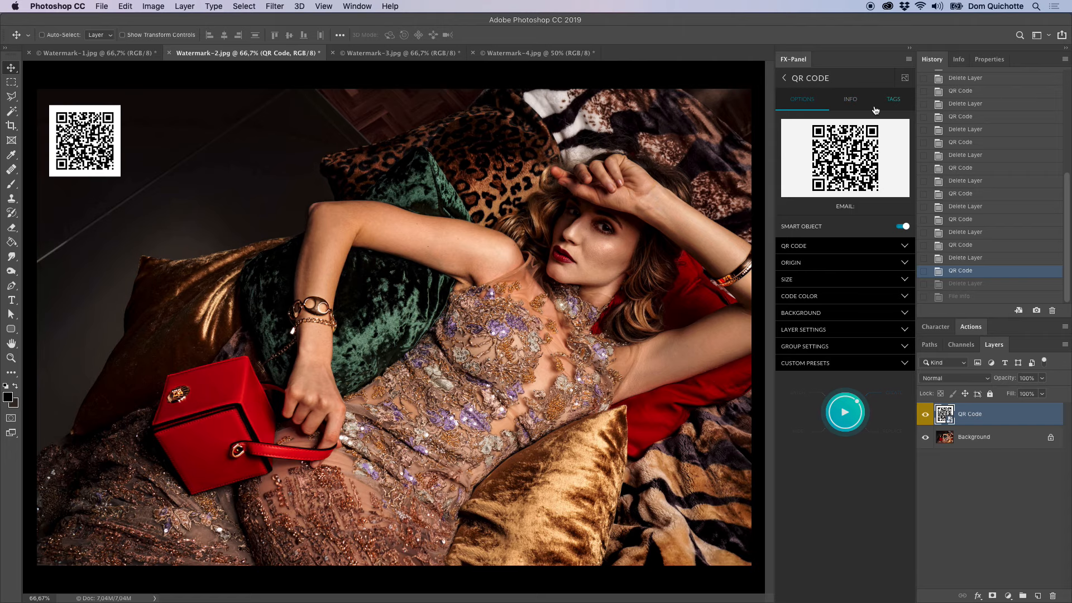
Open the QR Code preset's online help in the browser and review the sections on code types, origin, and code and background appearance.
click(851, 100)
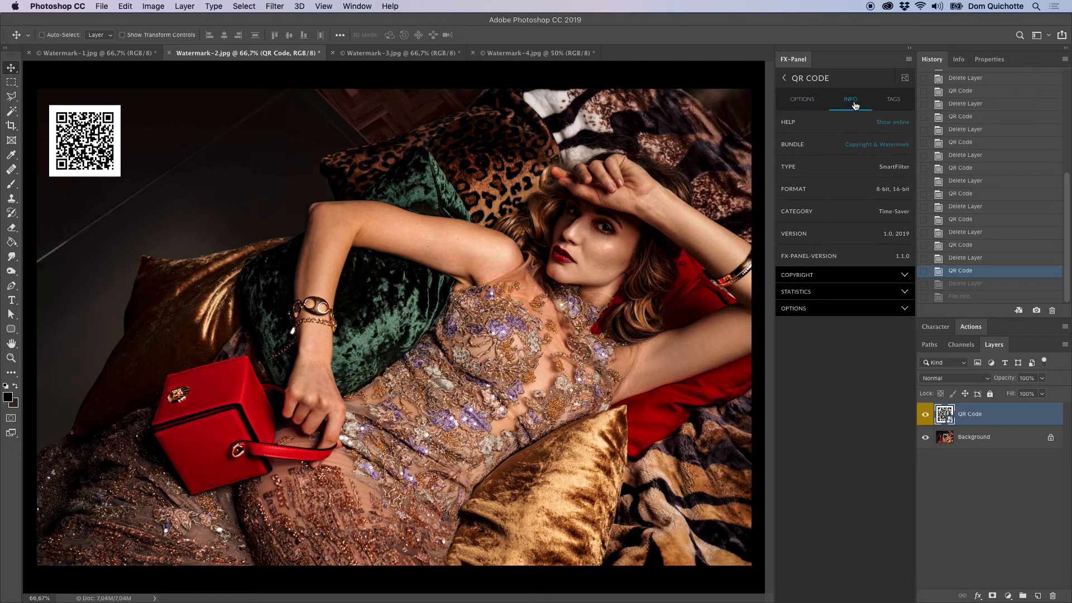
click(823, 129)
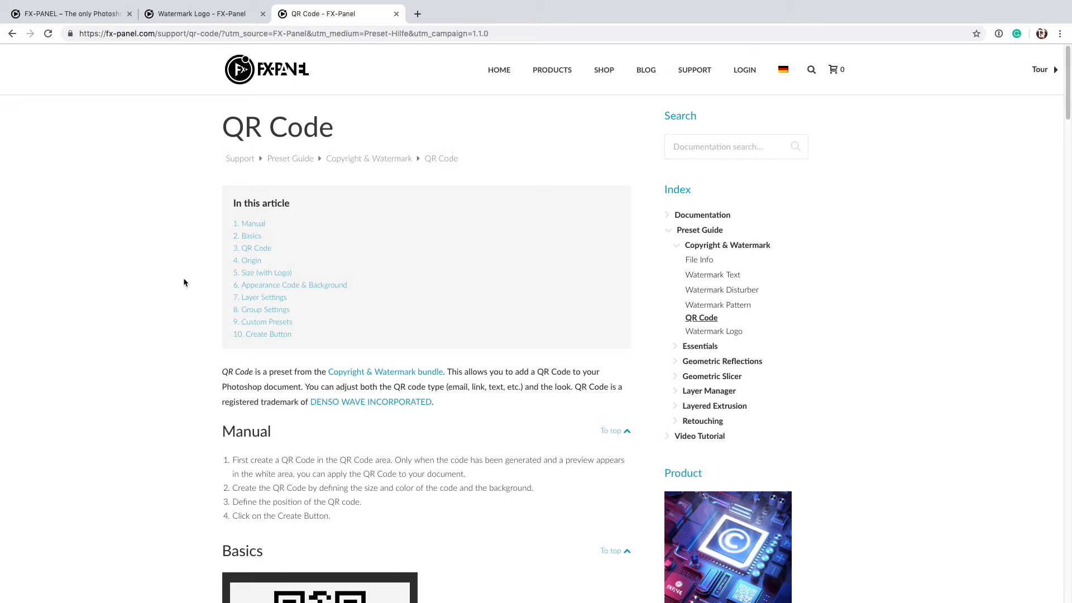
scroll(338, 217, down, 12)
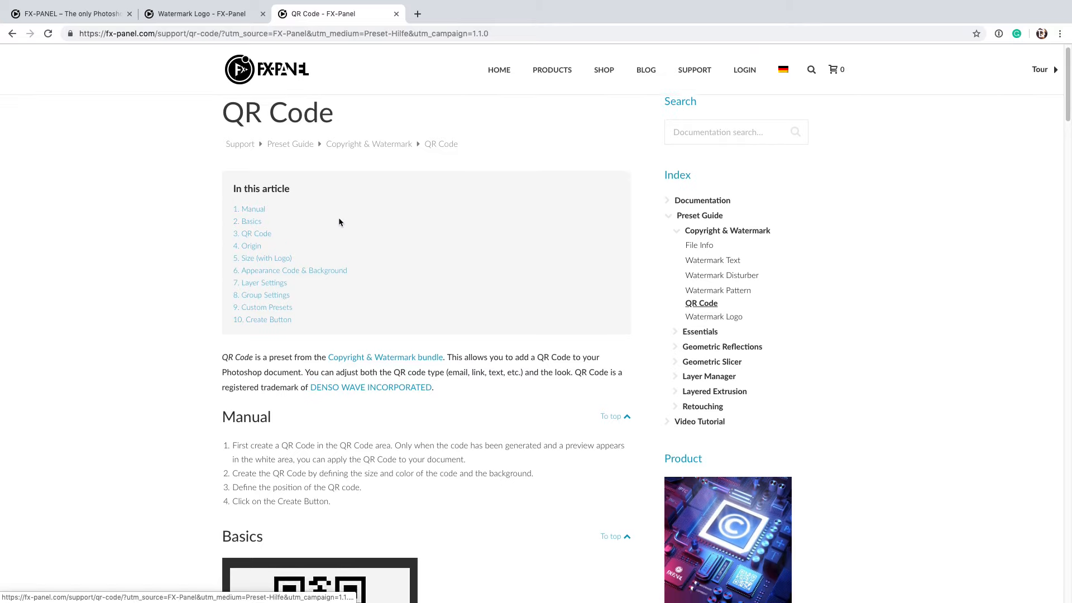
scroll(484, 234, down, 2)
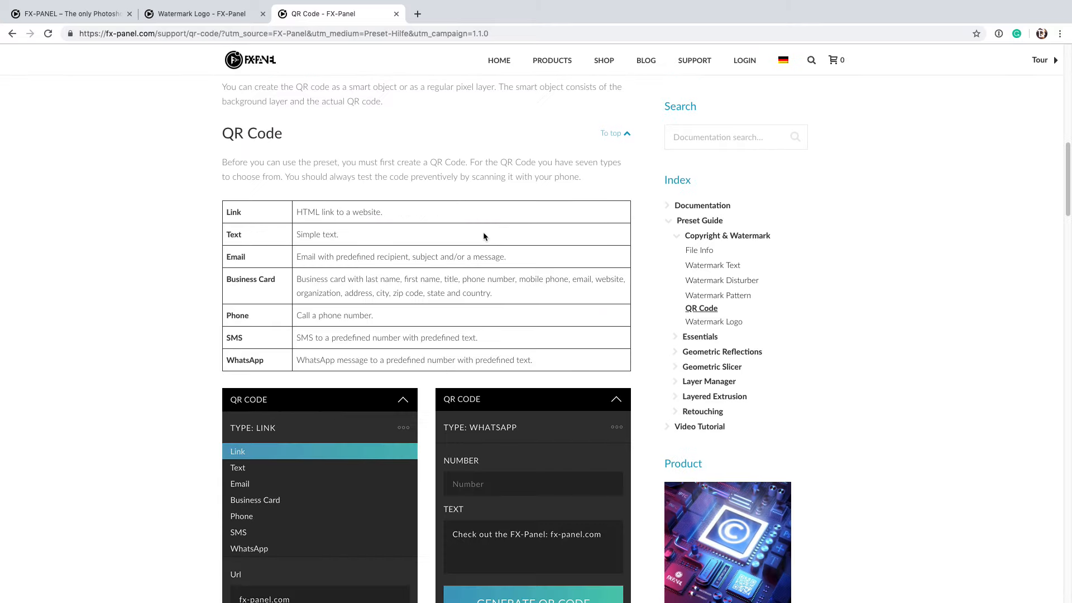
drag(220, 206, 479, 337)
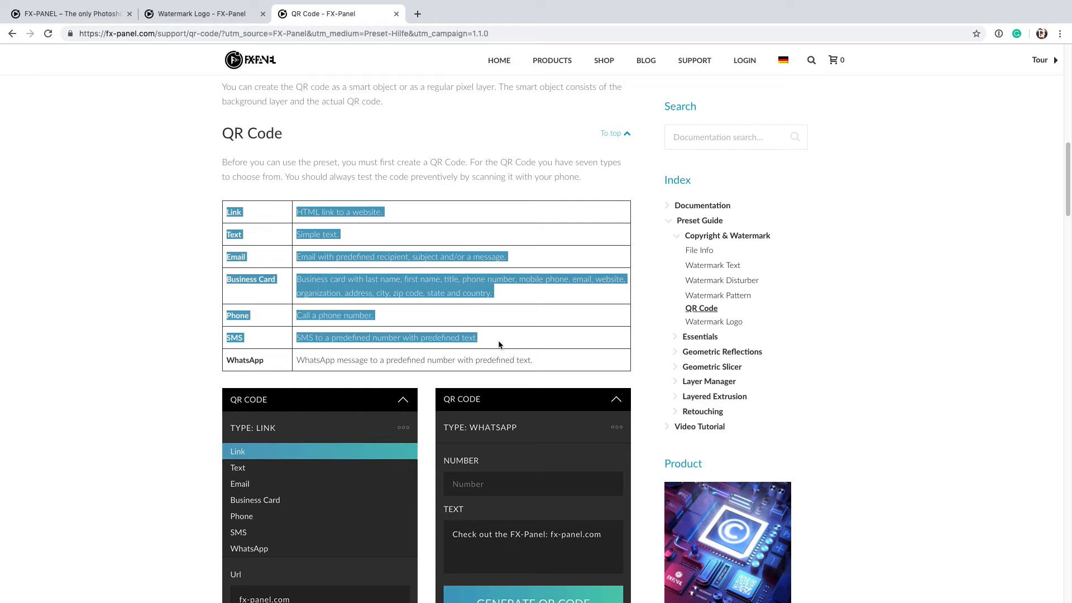
scroll(572, 292, down, 10)
scroll(573, 292, down, 15)
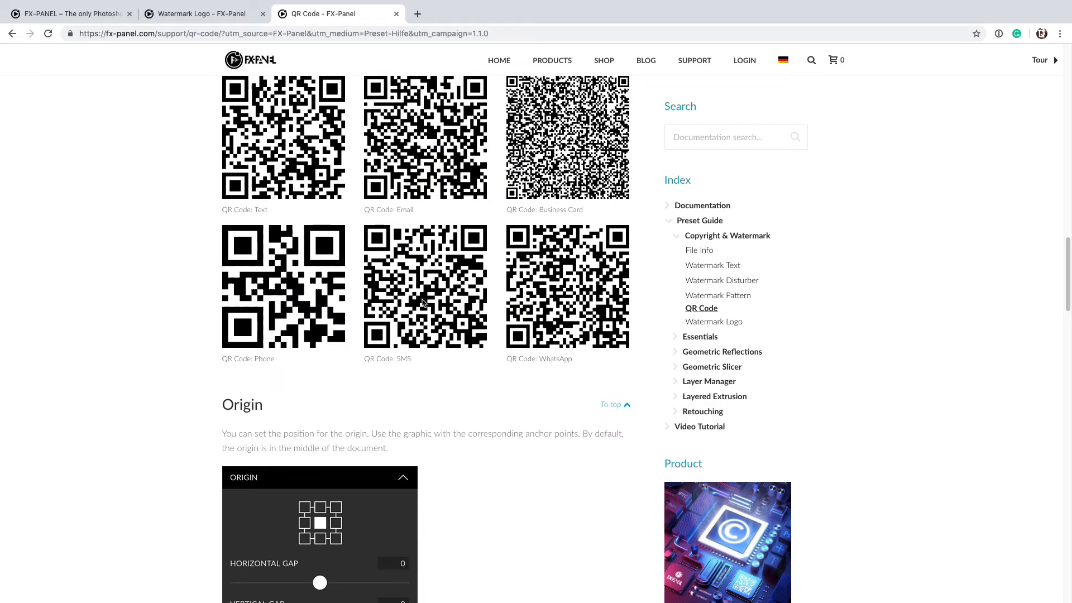
scroll(623, 320, down, 20)
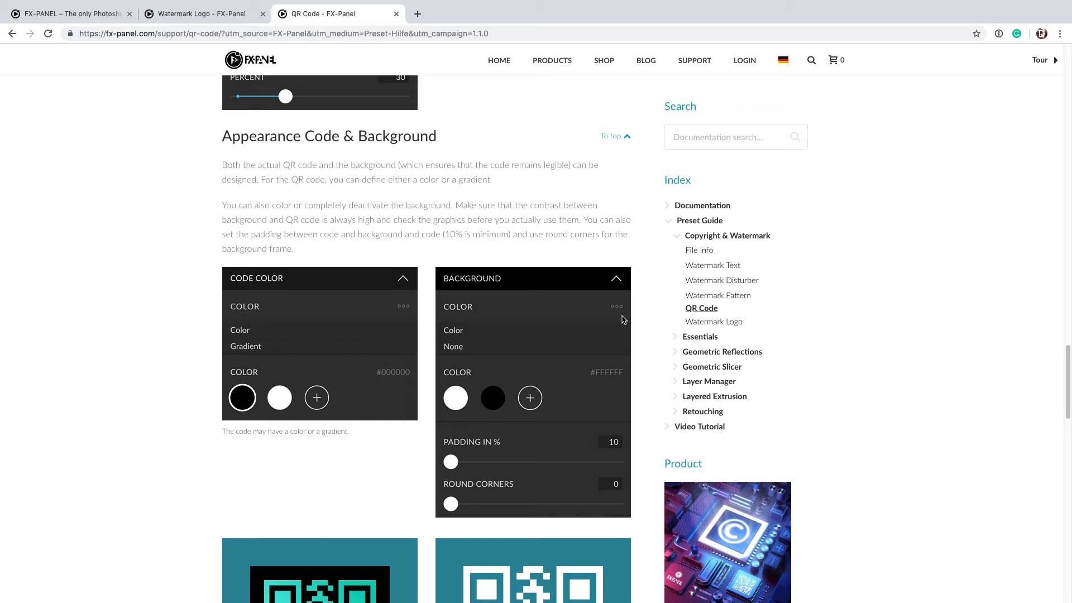
scroll(622, 320, down, 6)
scroll(623, 320, up, 8)
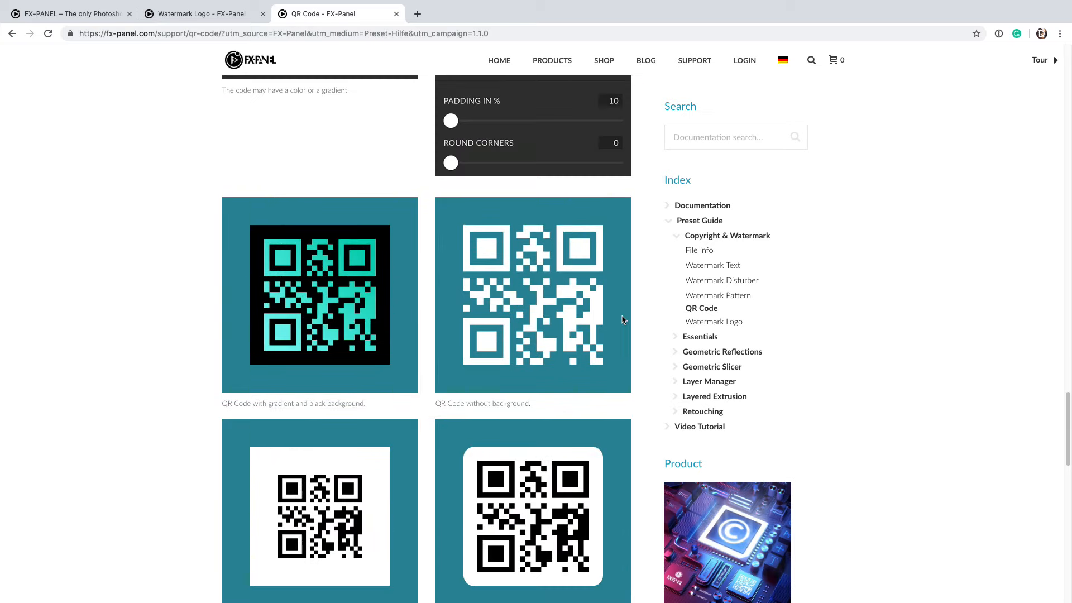
scroll(623, 320, down, 1)
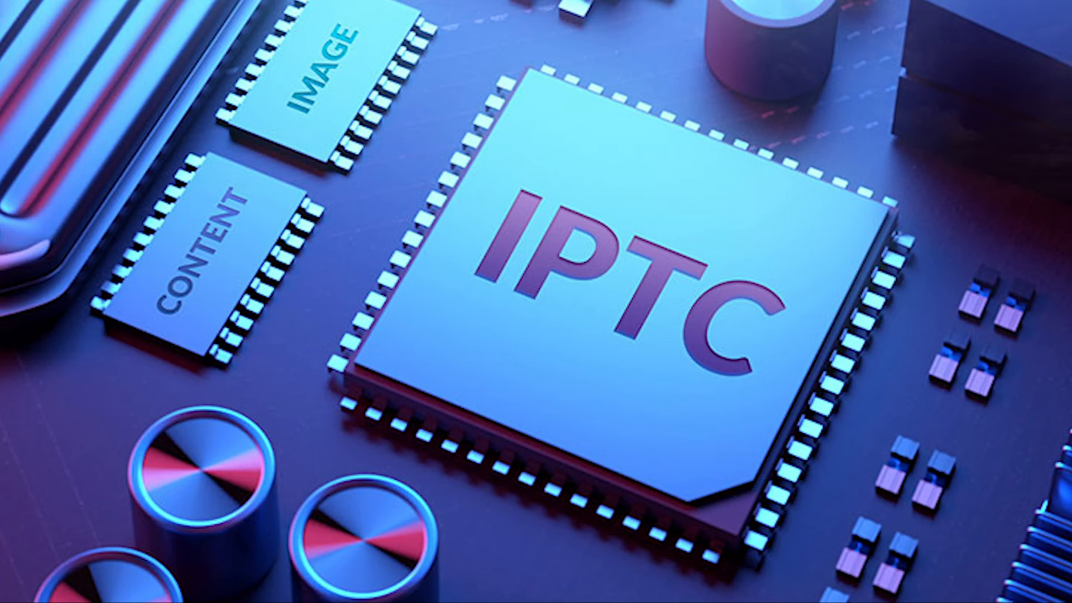